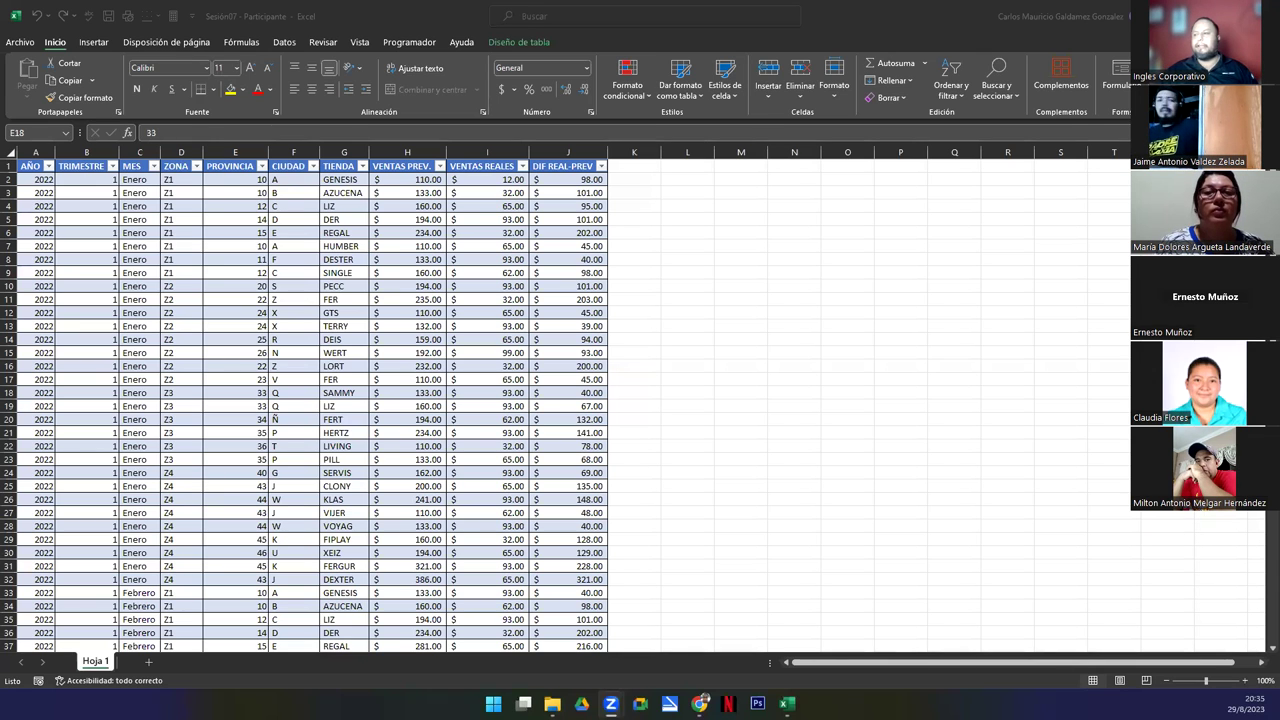
left_click(228, 390)
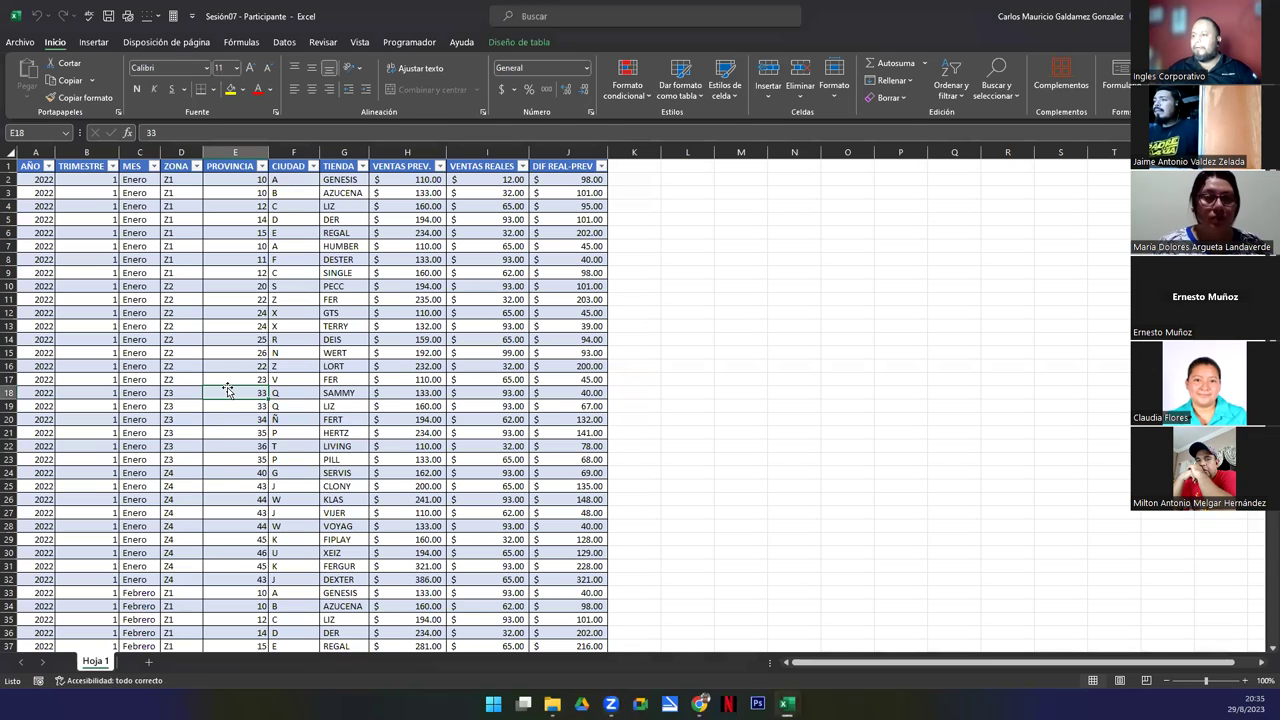
left_click(213, 297)
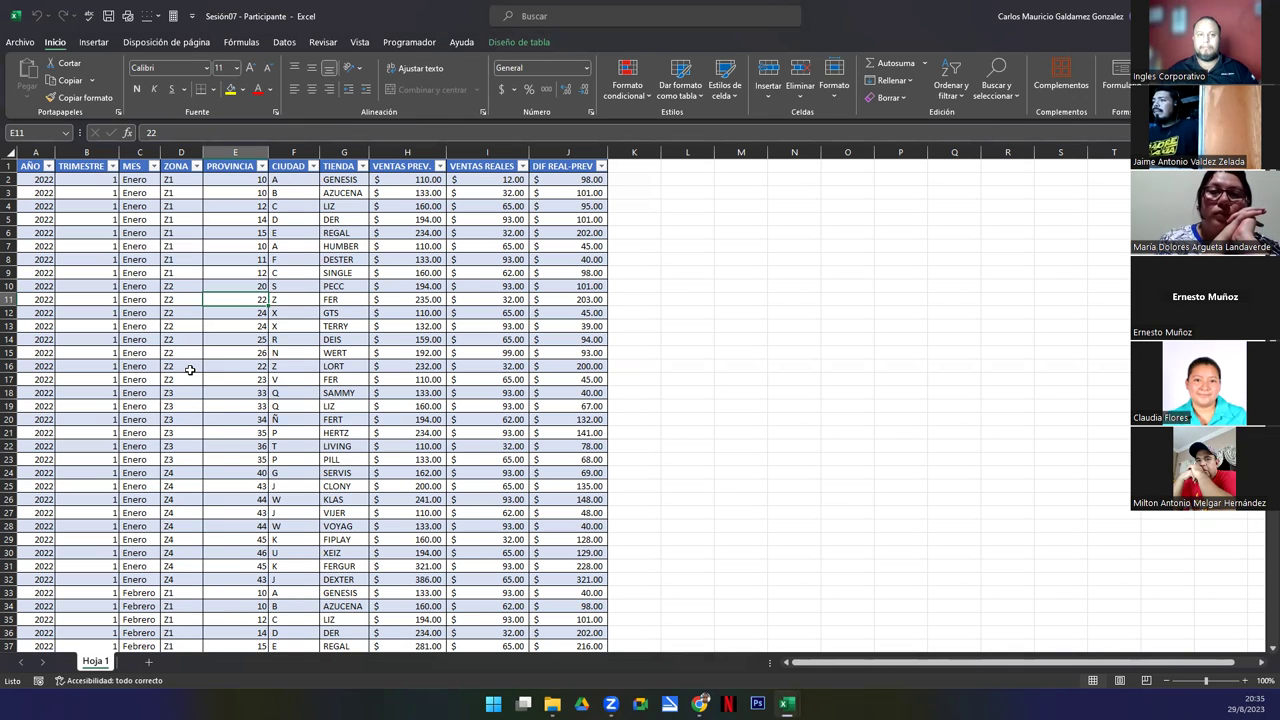
left_click(242, 377)
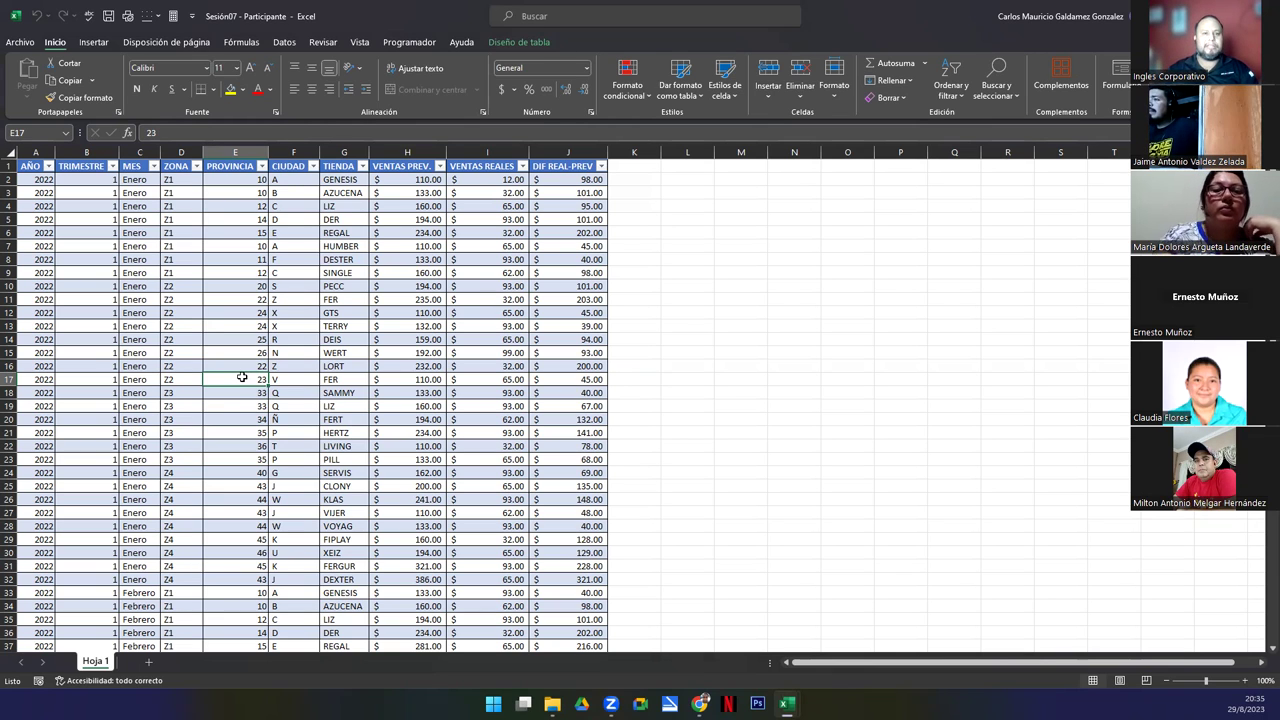
left_click(195, 326)
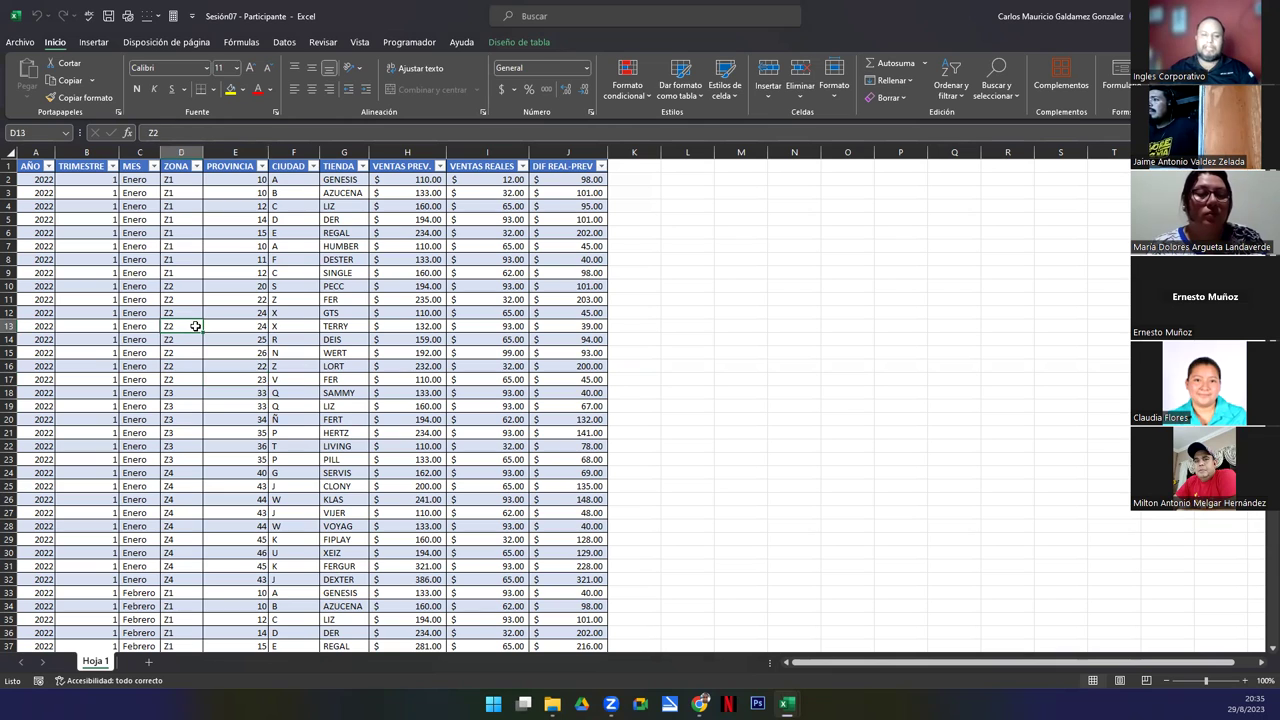
left_click(178, 192)
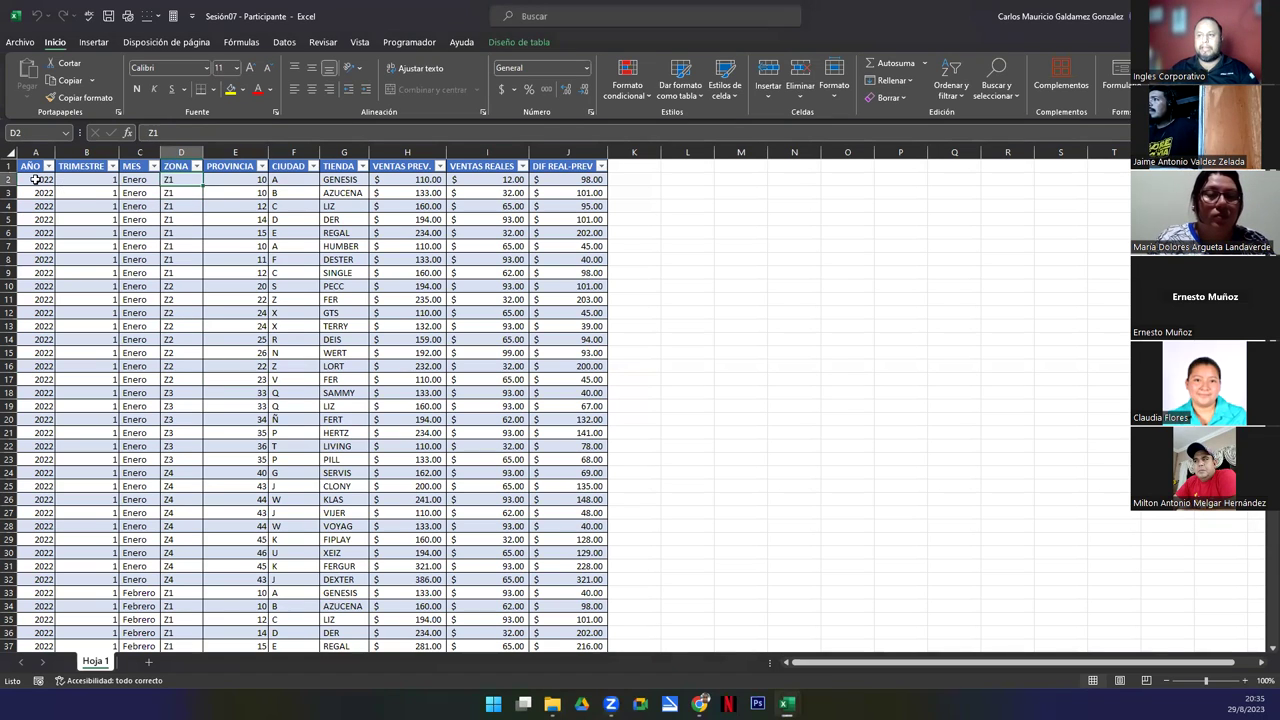
left_click(36, 180)
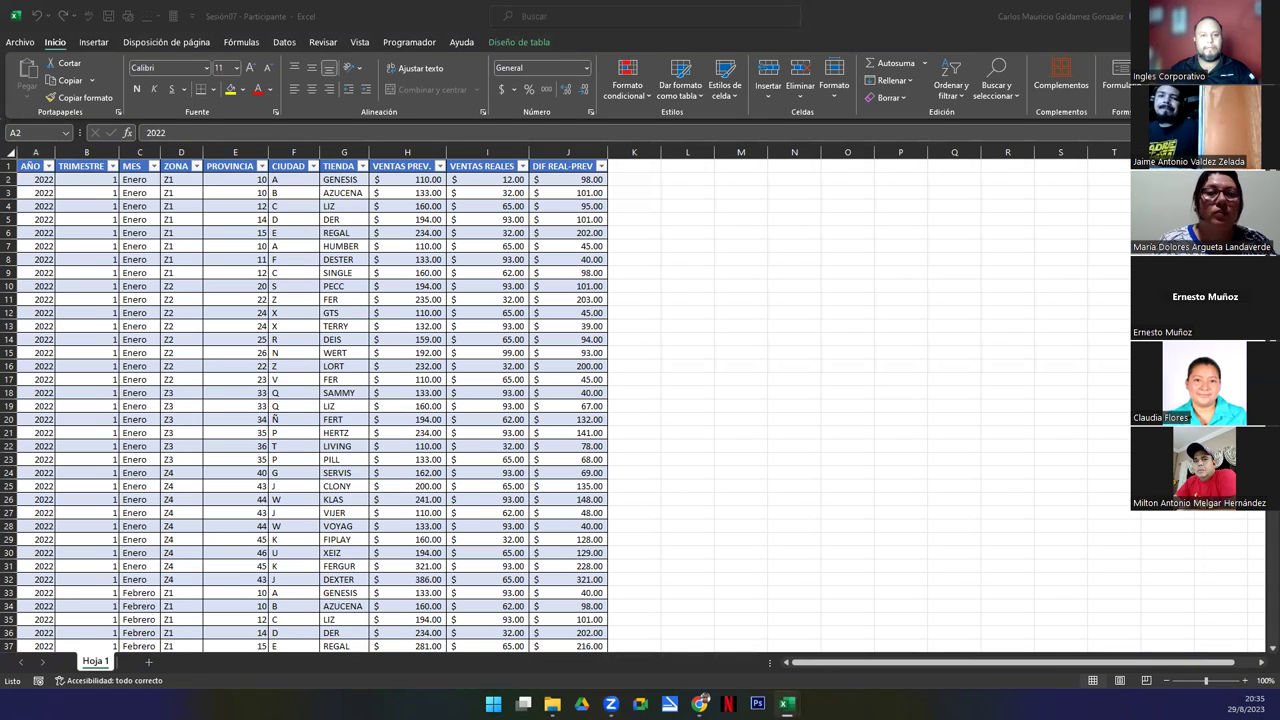
left_click(337, 379)
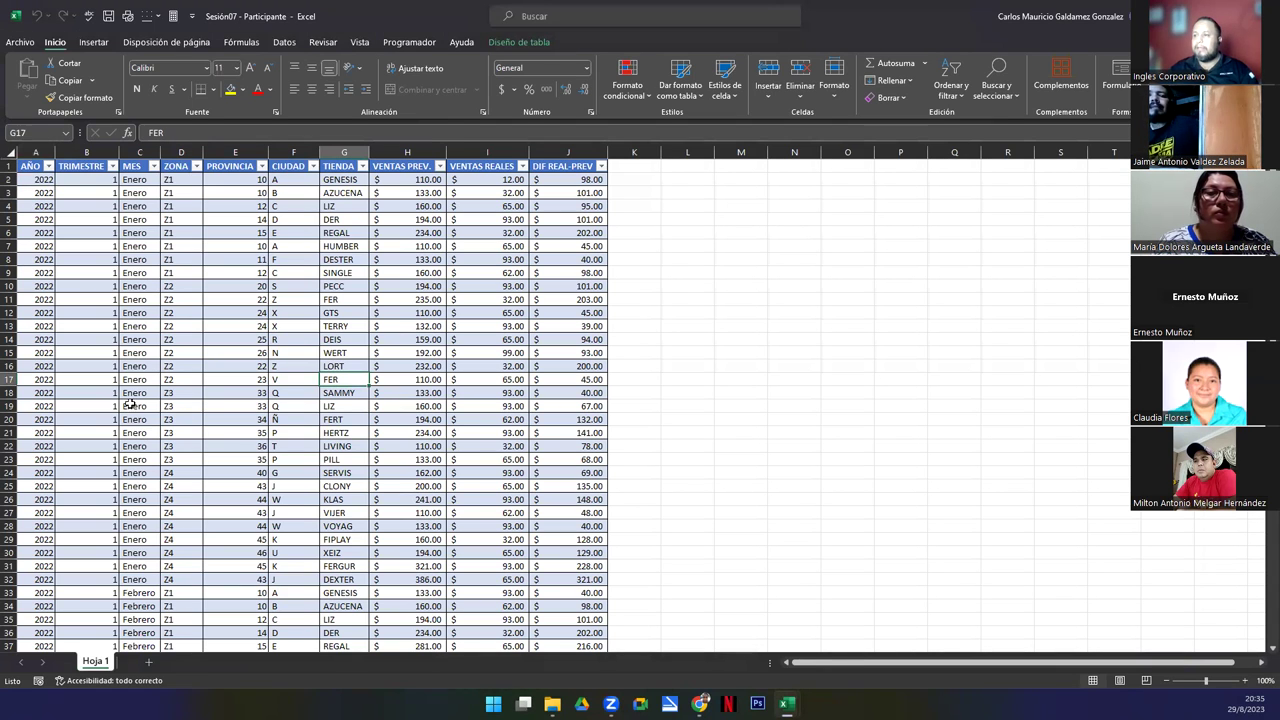
left_click(134, 273)
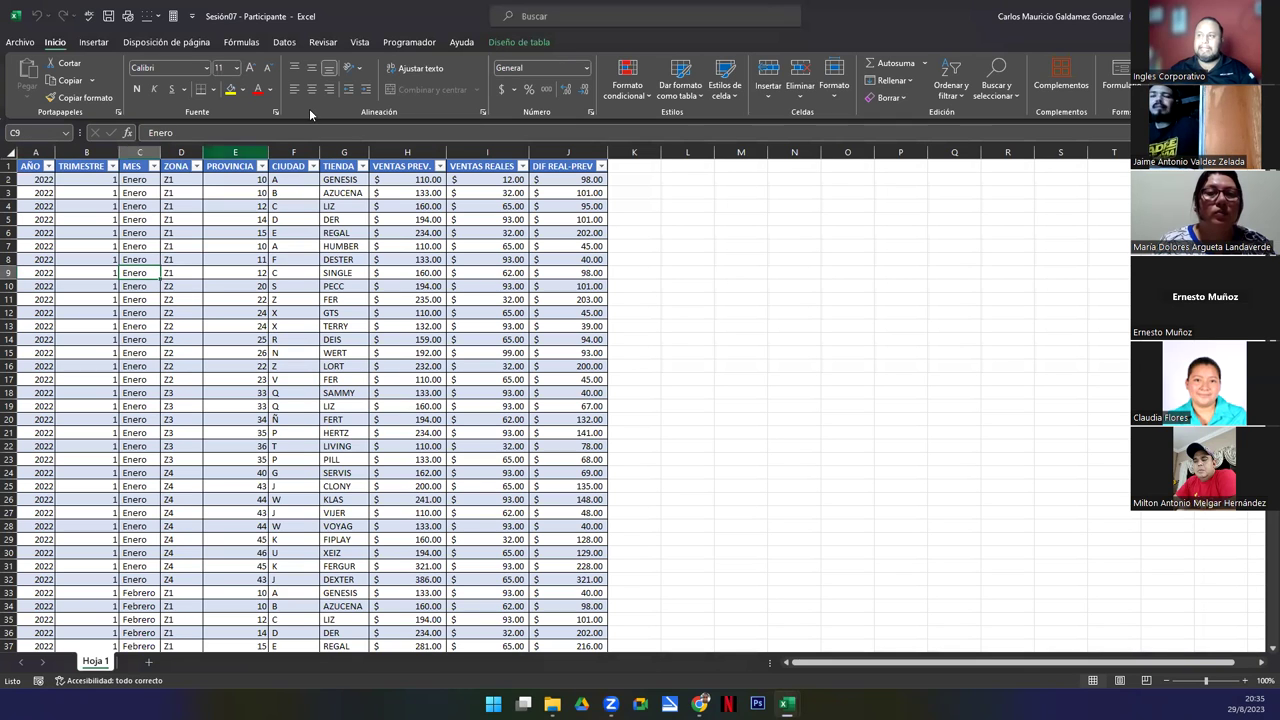
Display the design options of the sales table to check its table name
left_click(519, 42)
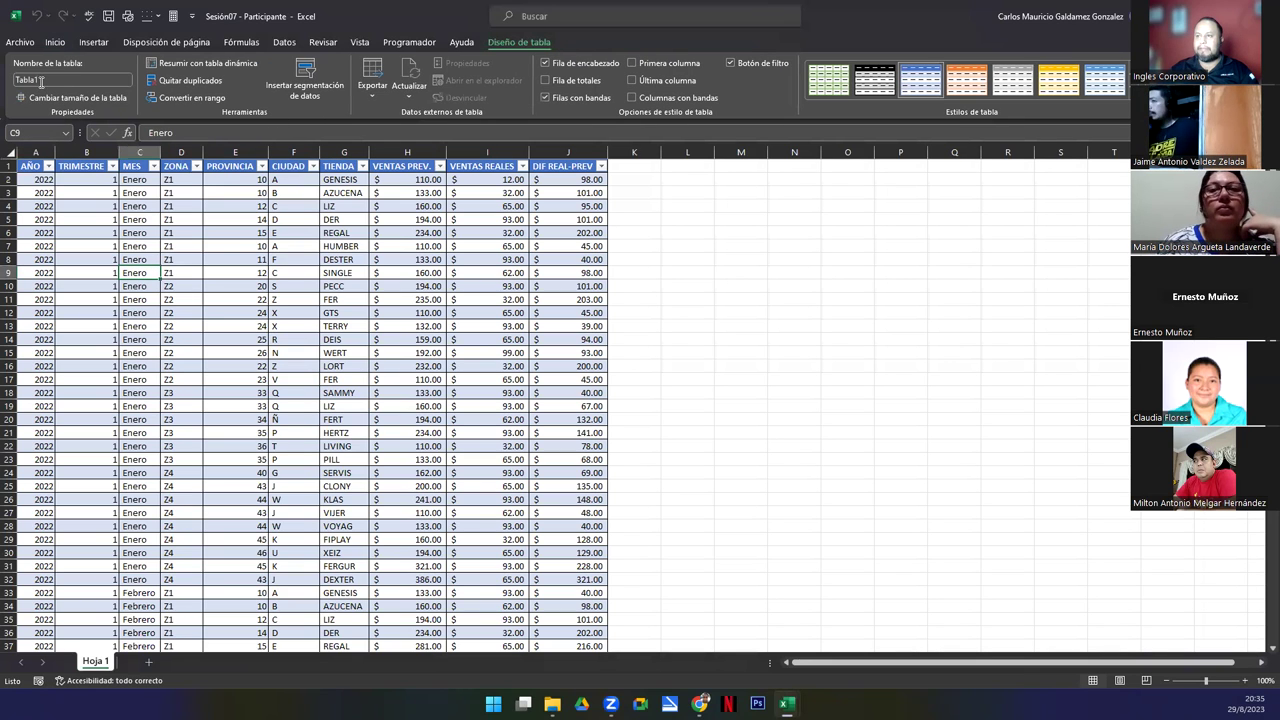
left_click(296, 354)
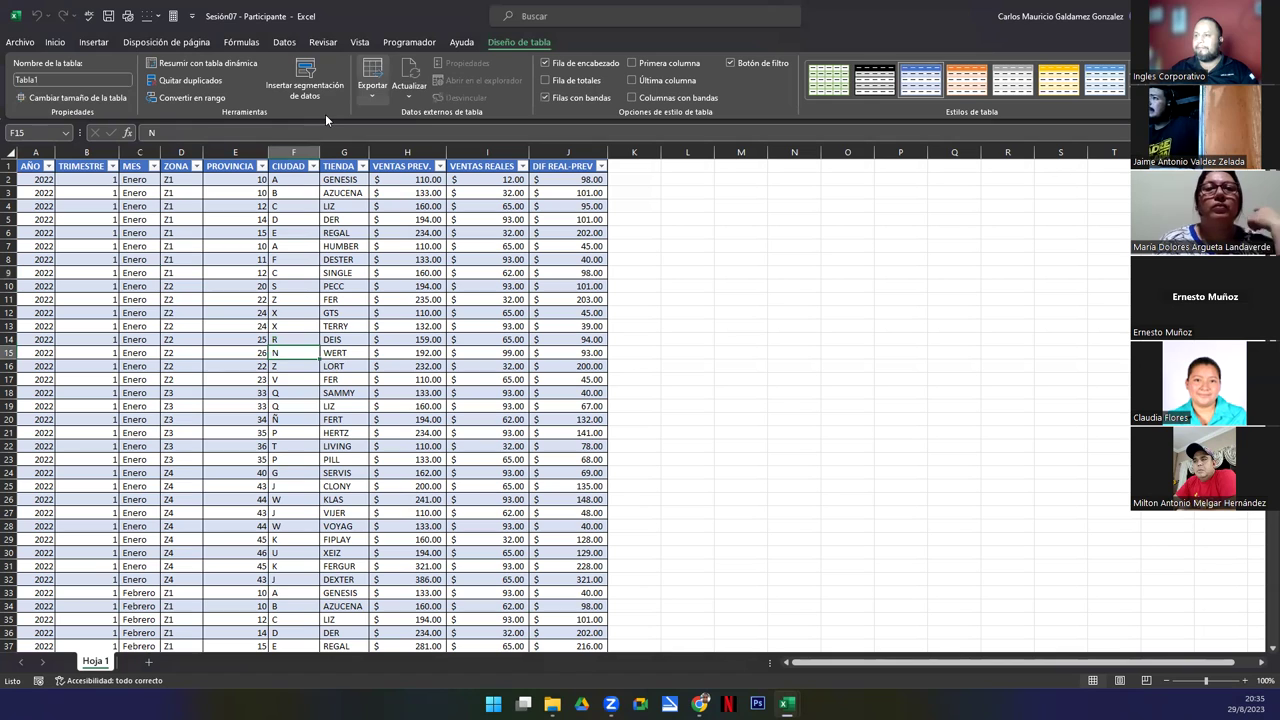
left_click(117, 286)
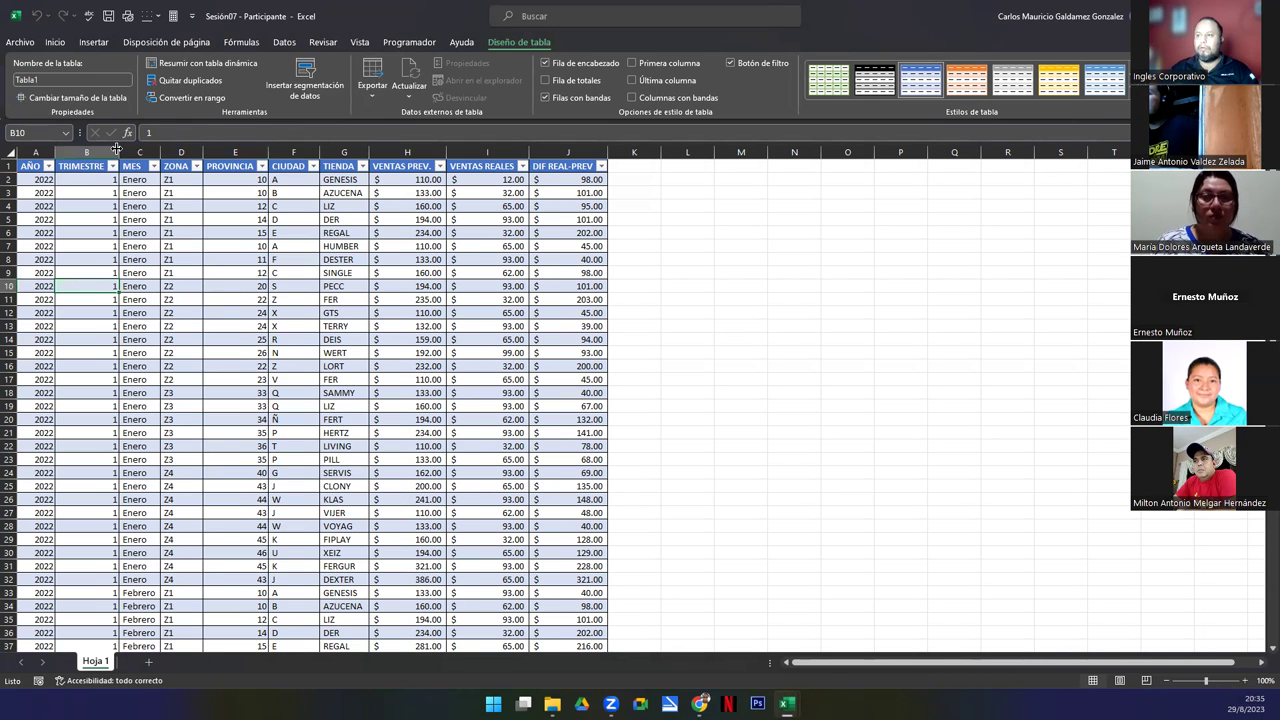
Examine the first sales record field by field, from AÑO to the DIF REAL-PREV formula
left_click_drag(119, 152, 120, 152)
left_click(40, 180)
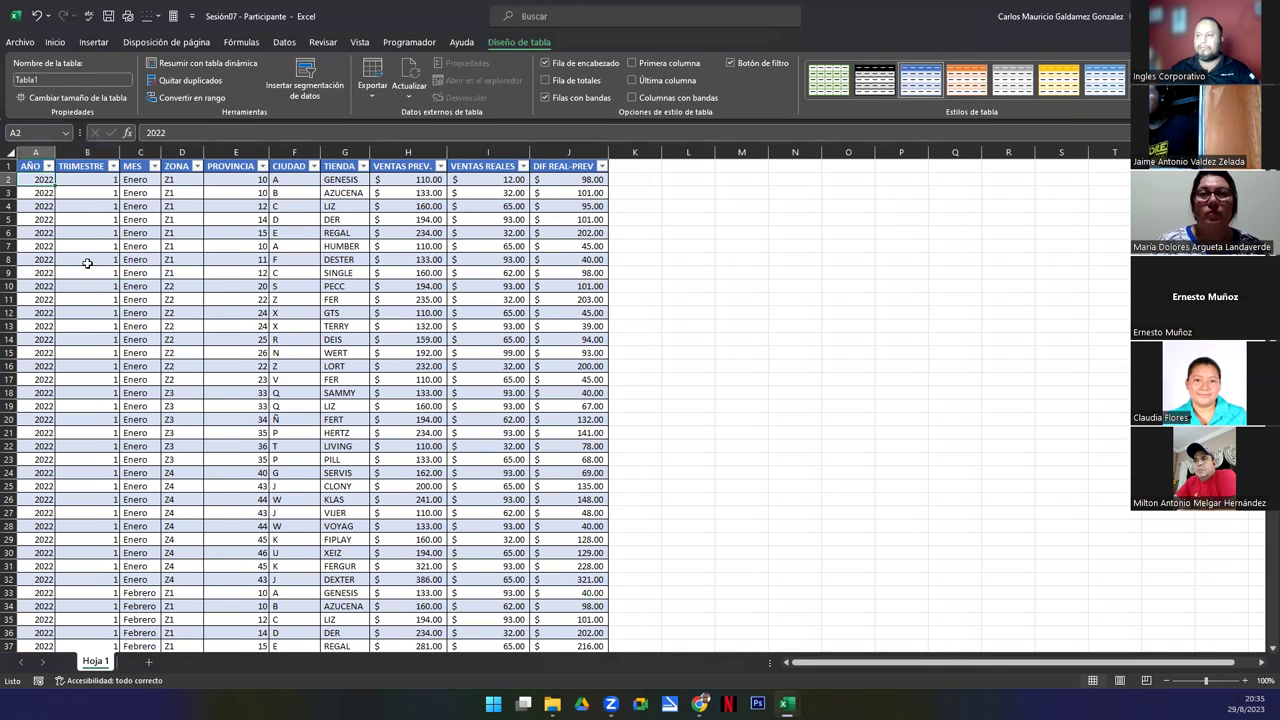
left_click(66, 180)
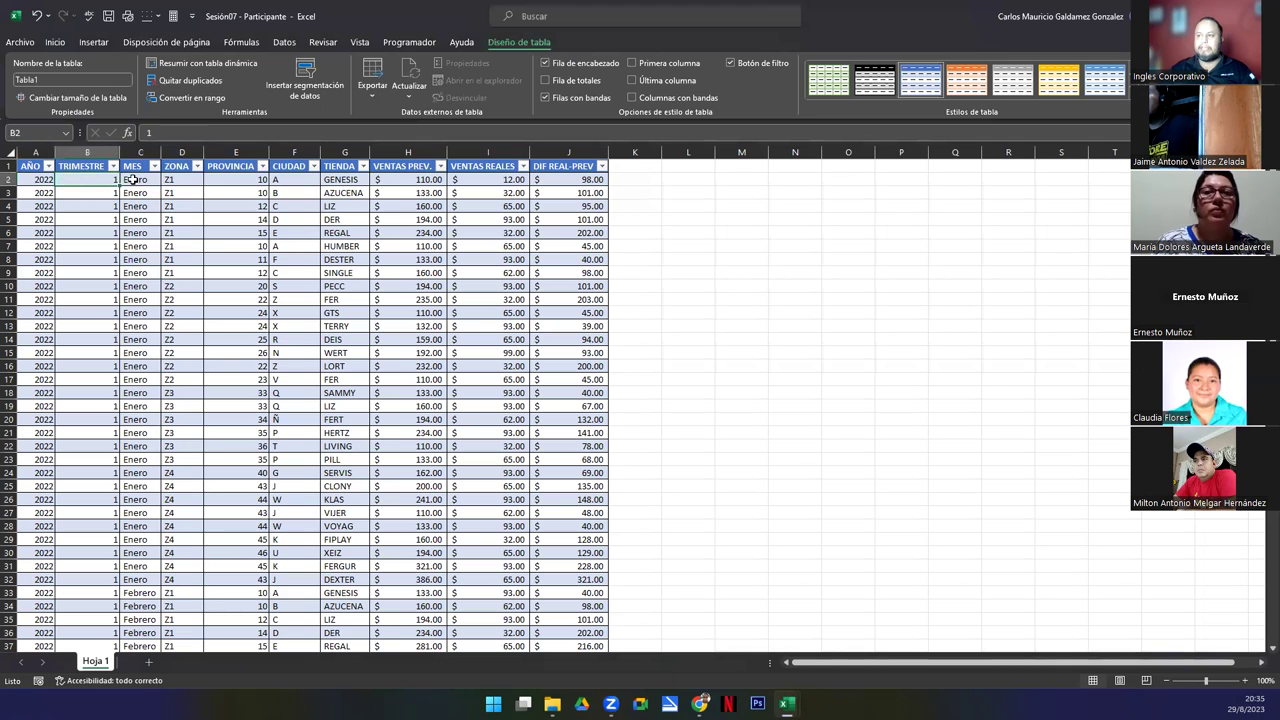
left_click(131, 179)
left_click(180, 182)
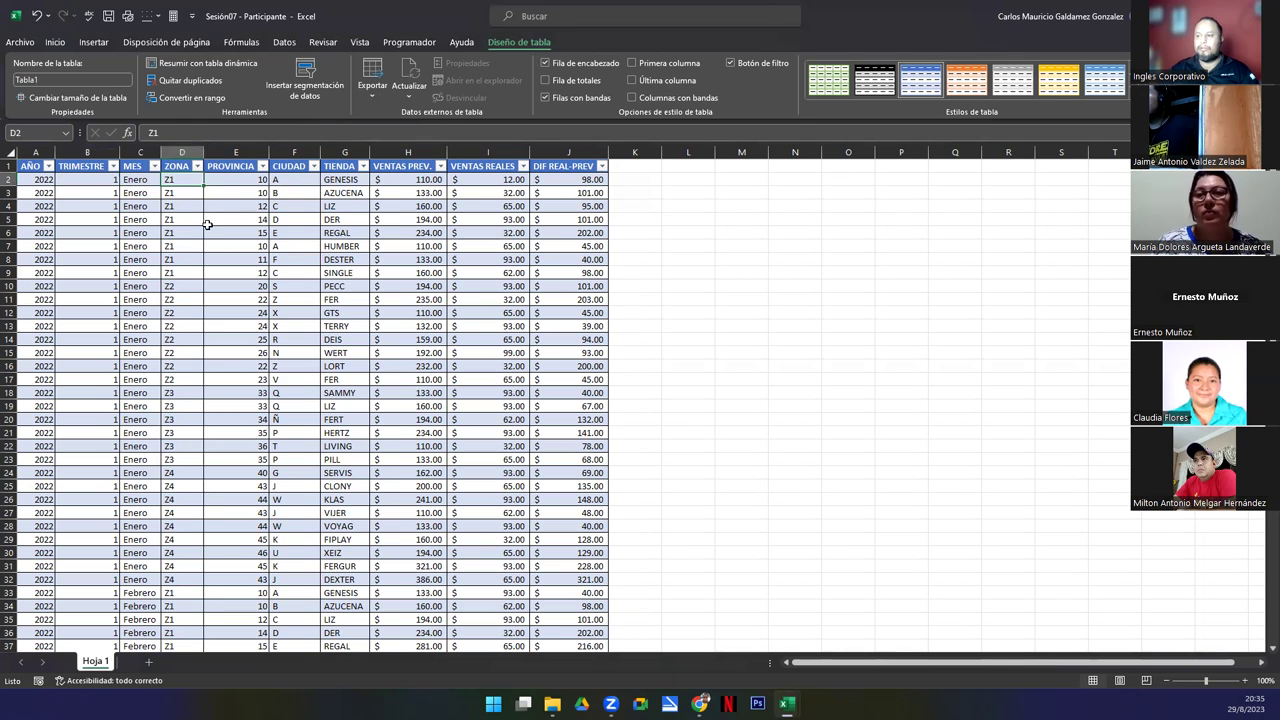
left_click(236, 180)
left_click(291, 179)
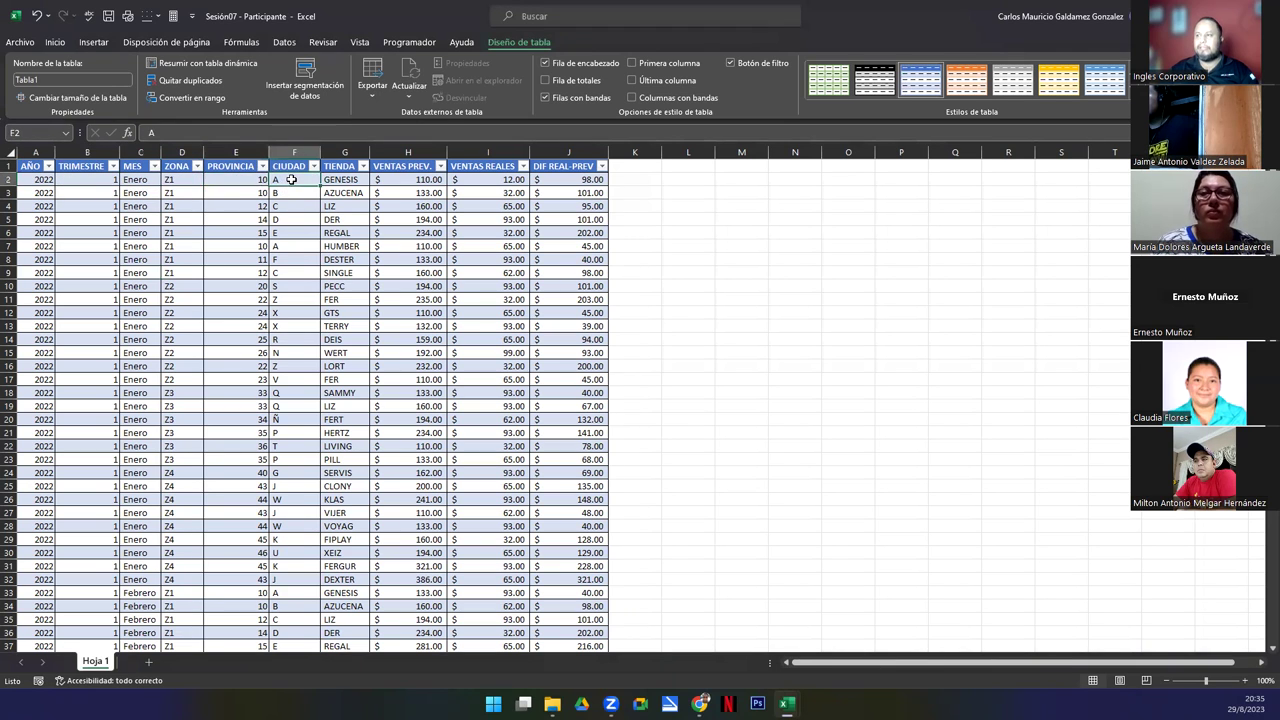
left_click(340, 184)
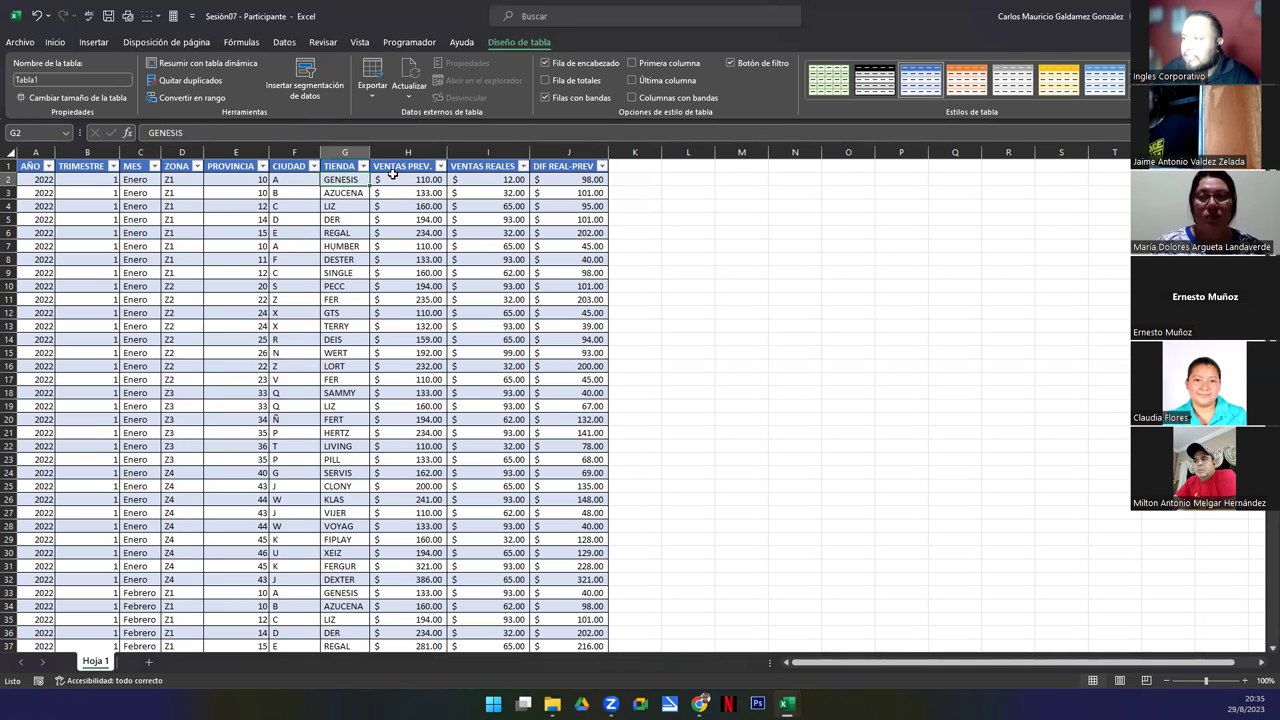
left_click(393, 176)
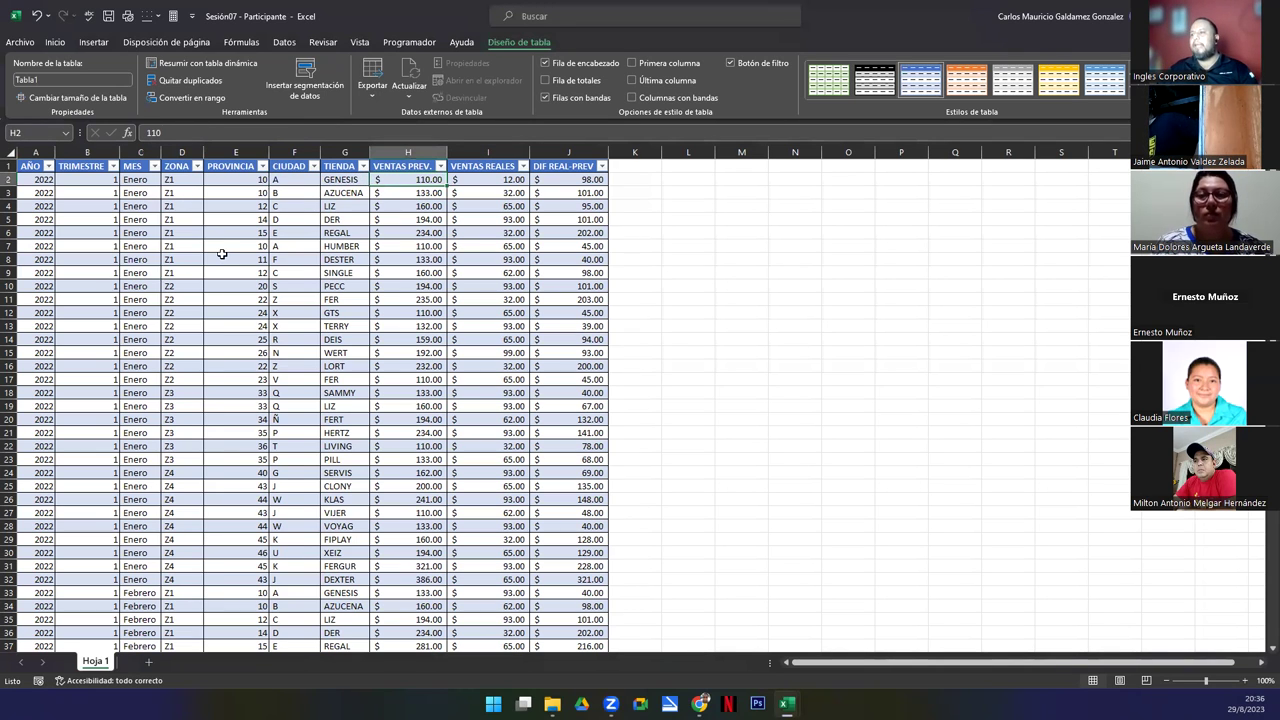
left_click(488, 178)
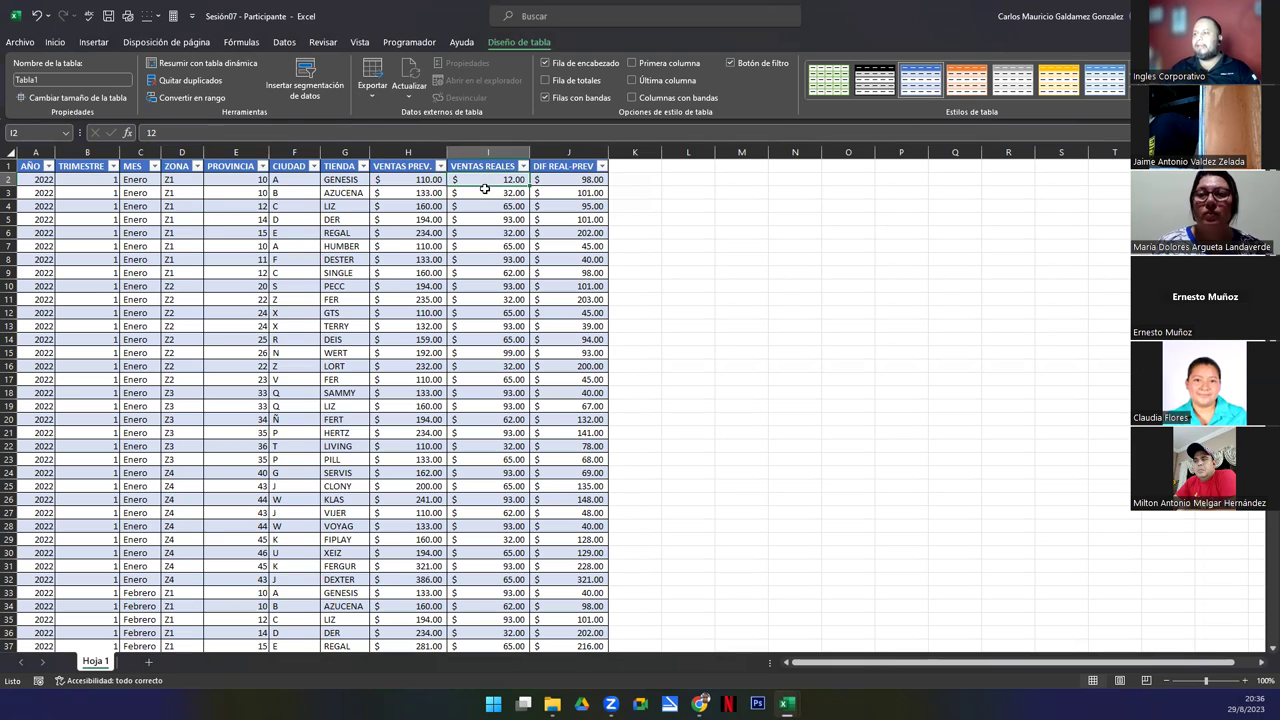
left_click(546, 178)
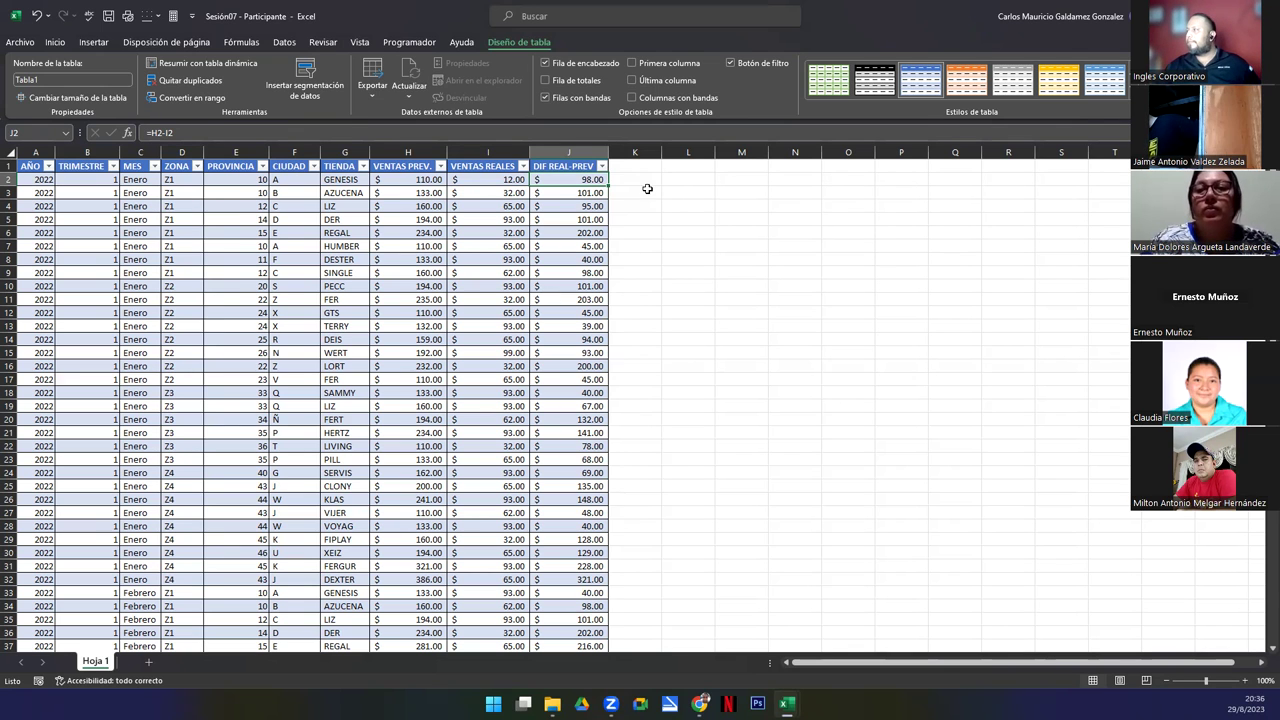
Check the Demostración instructions slide in the browser and return to the Sesión07 - Participante workbook in Excel
key("alt+Tab")
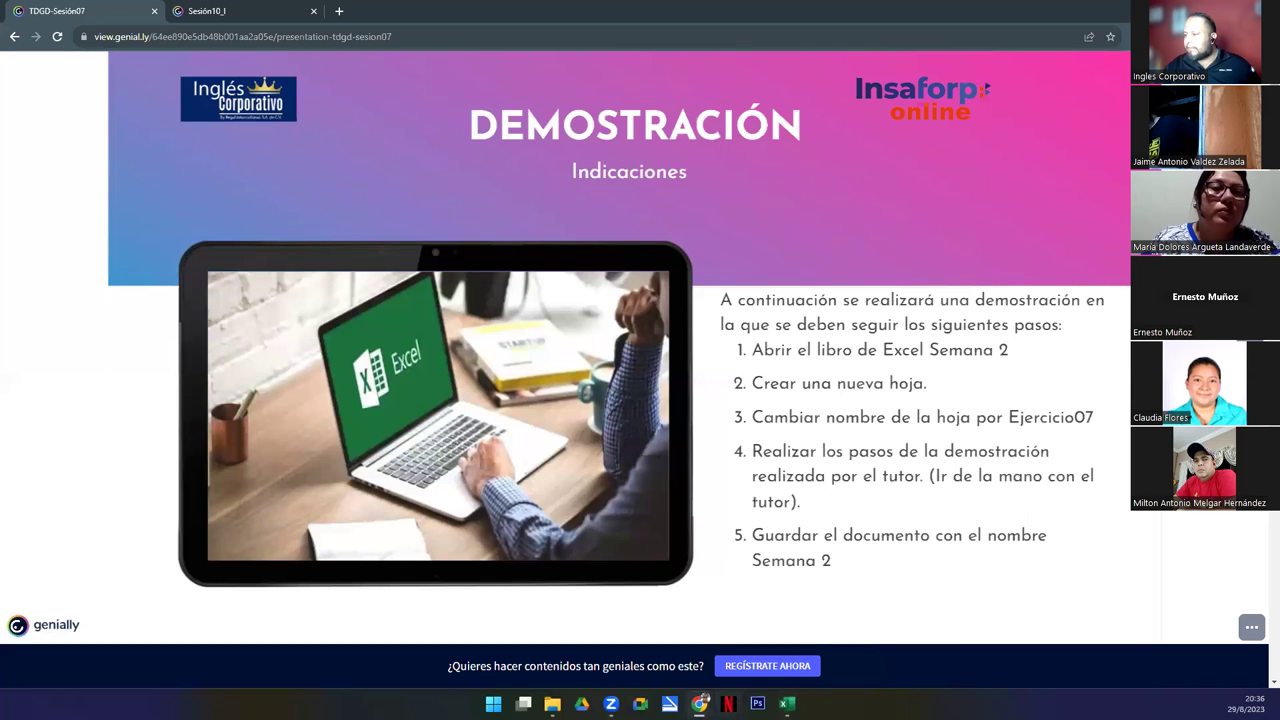
mouse_move(787, 703)
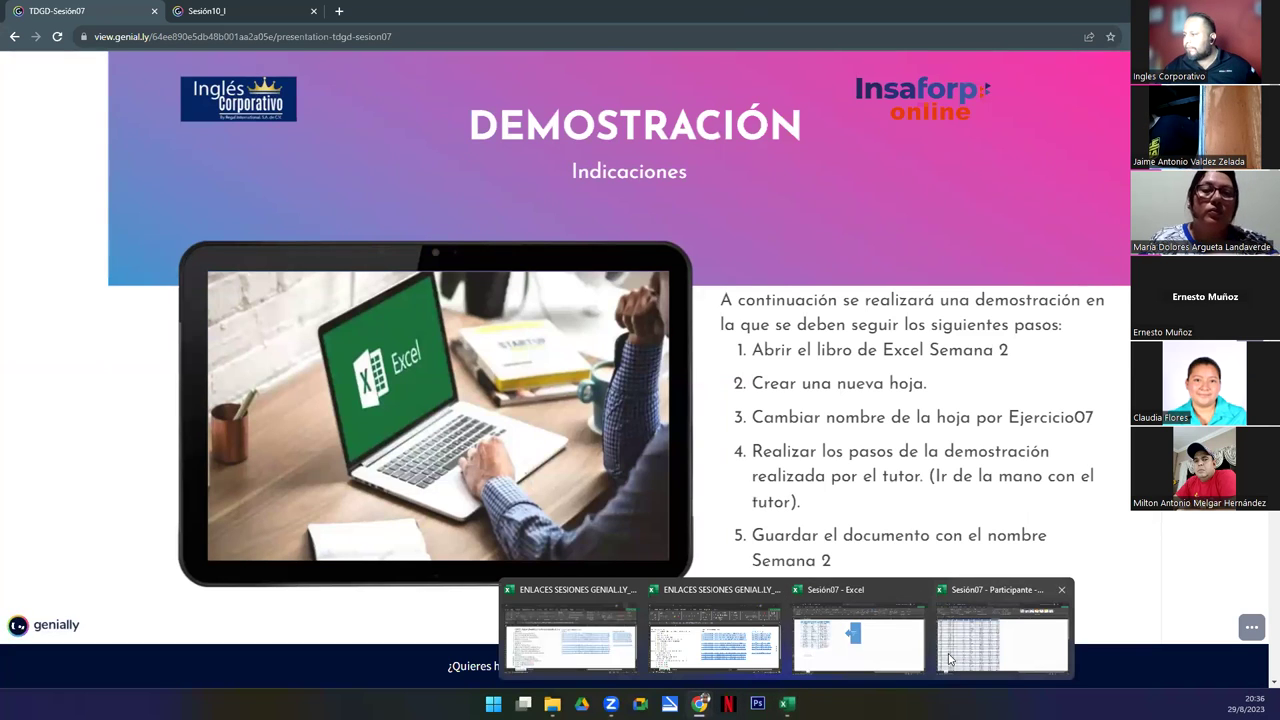
left_click(1002, 632)
left_click(315, 461)
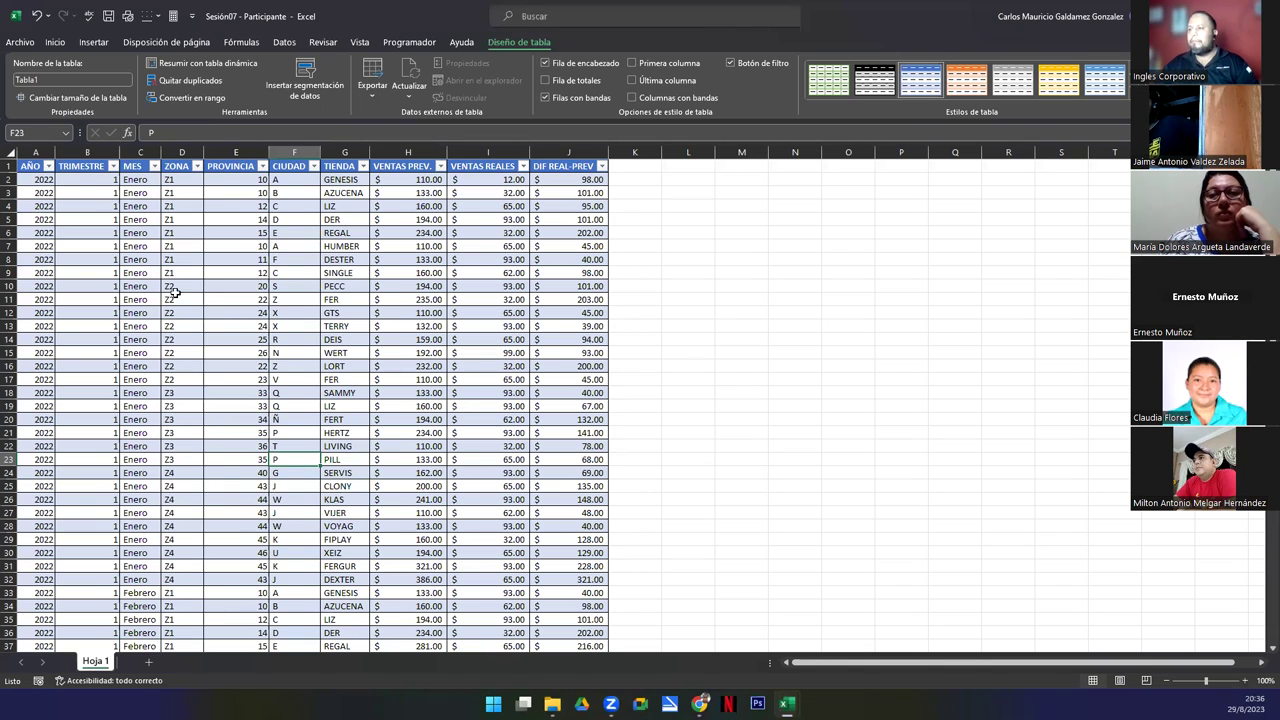
left_click(166, 367)
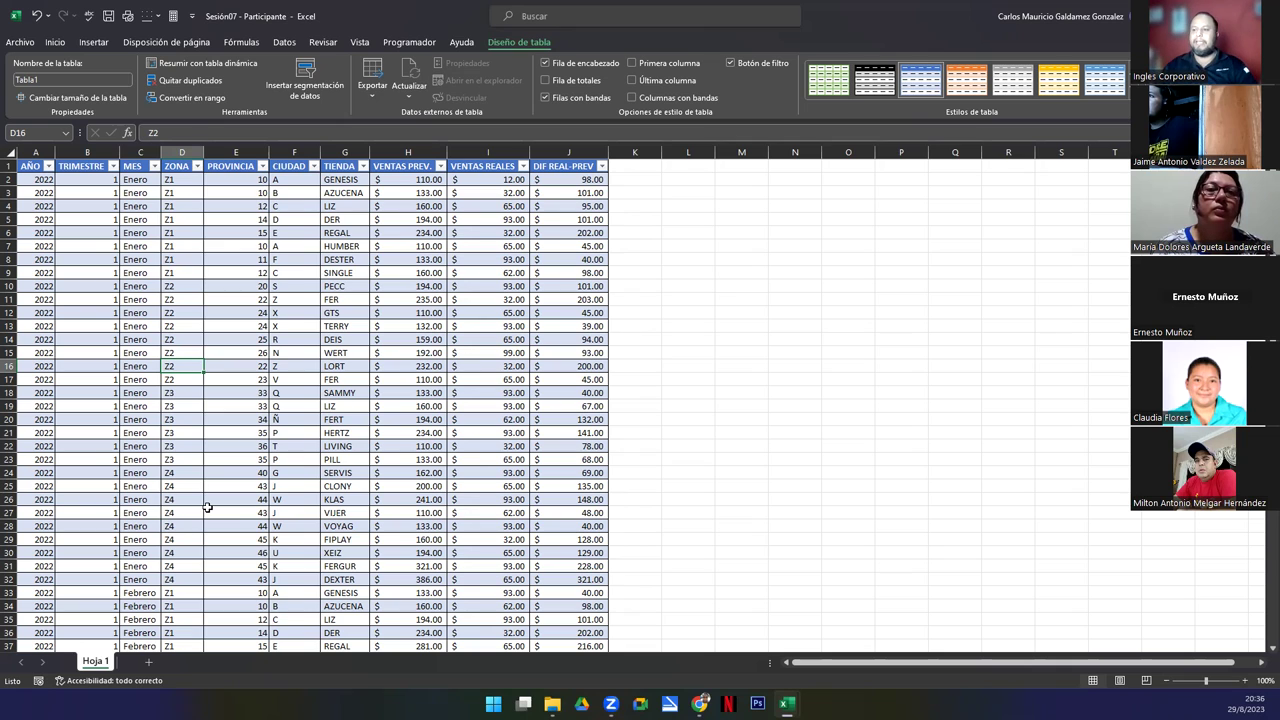
Rename the sheet Hoja 1 as Ejer01
double_click(95, 662)
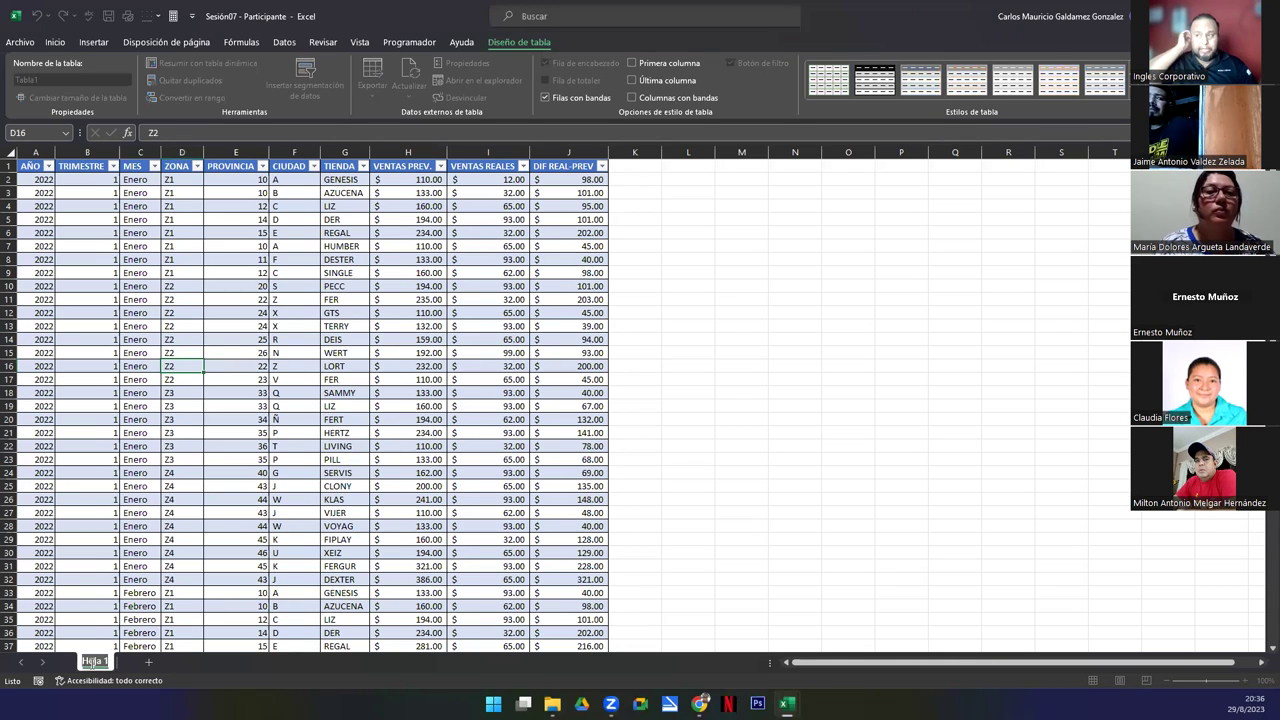
type("Ejer")
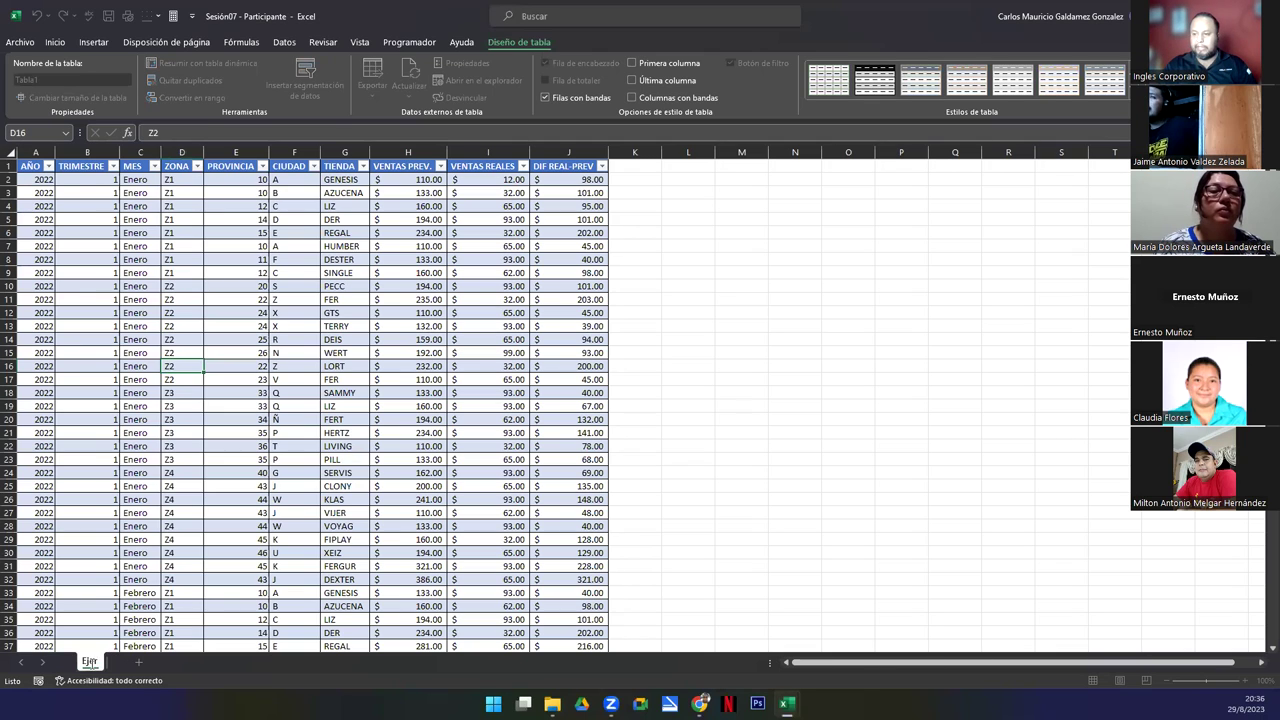
type("01")
key("Return")
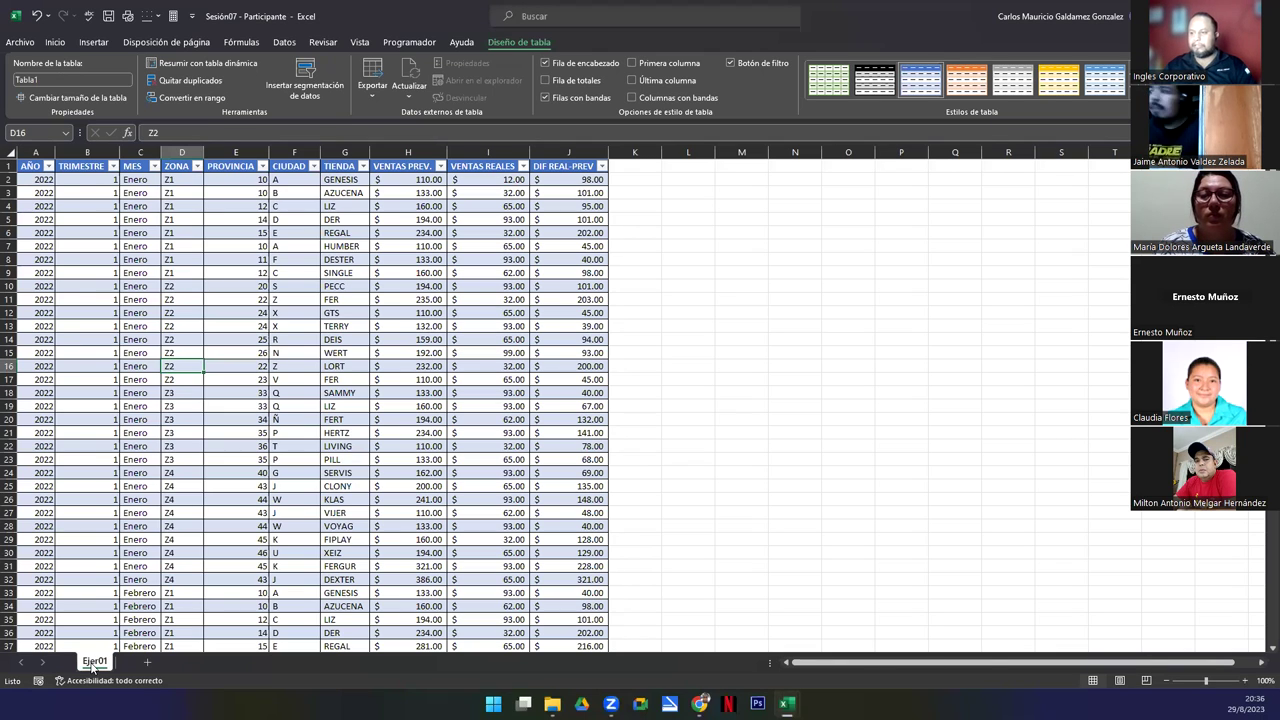
left_click(143, 315)
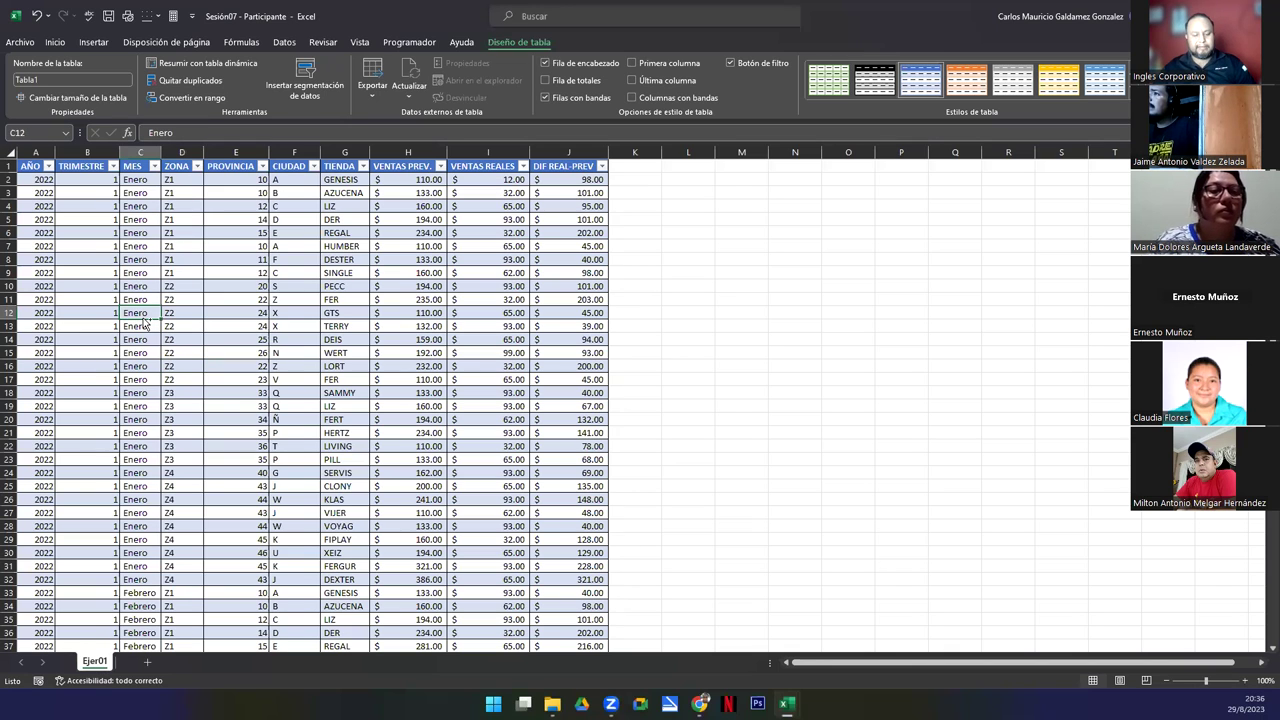
left_click(142, 315)
key("ctrl+o")
key("Escape")
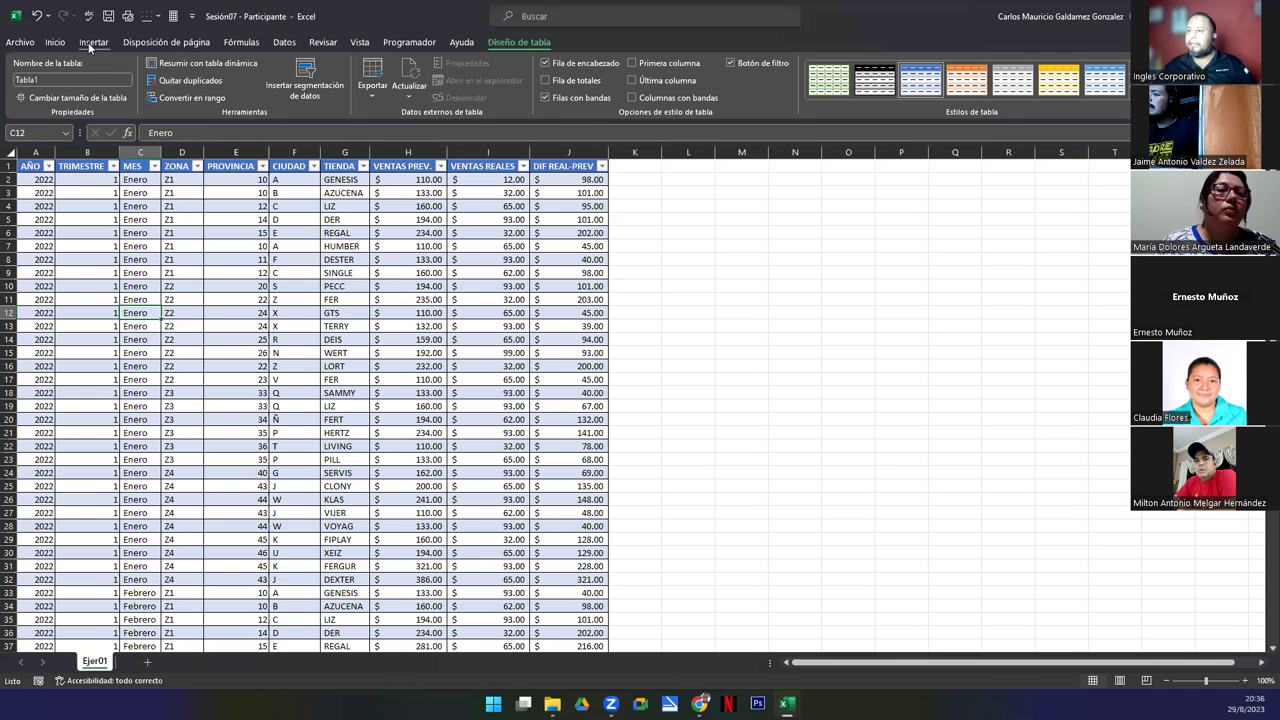
Select only the data of the TRIMESTRE table column, and clear that selection
left_click(90, 42)
left_click(113, 250)
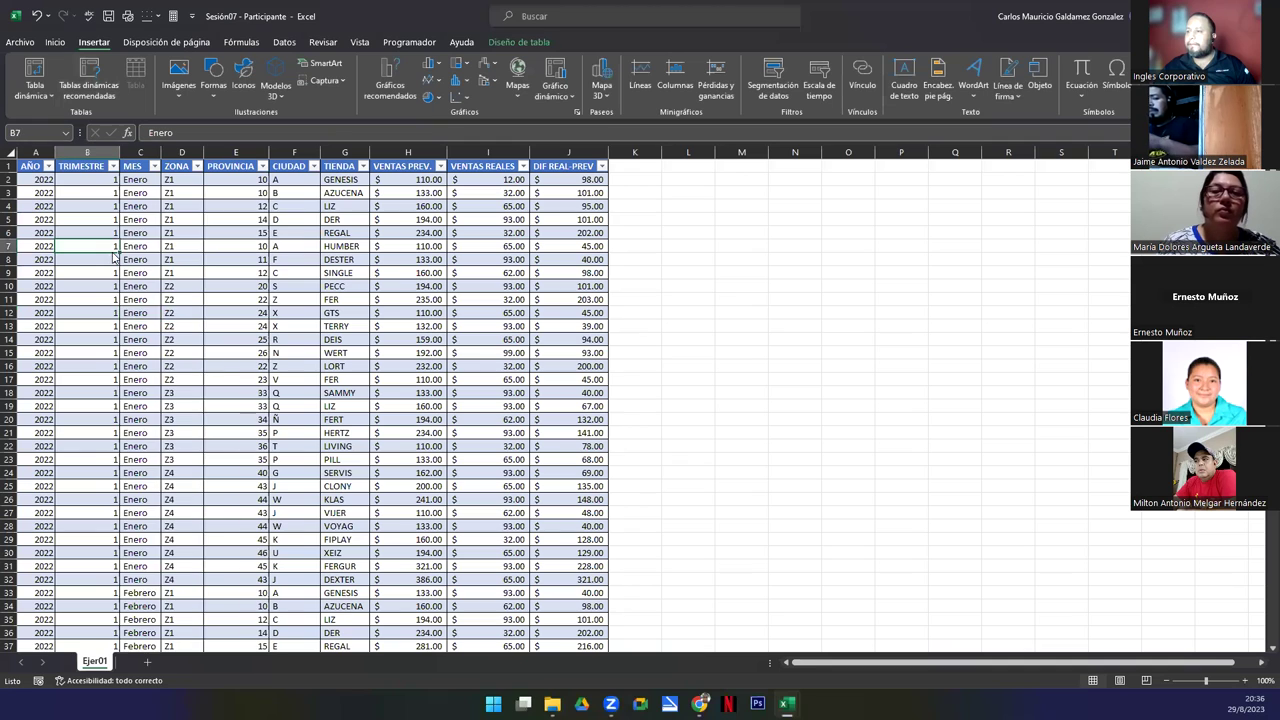
right_click(114, 255)
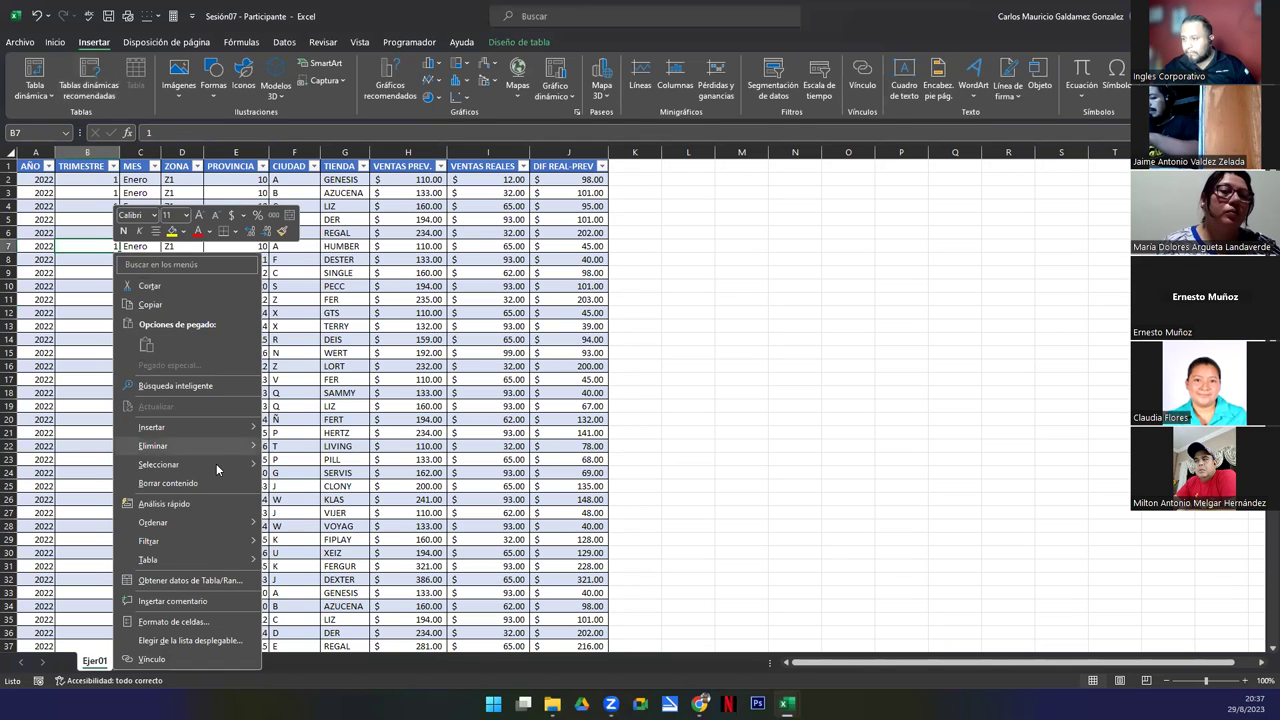
mouse_move(222, 467)
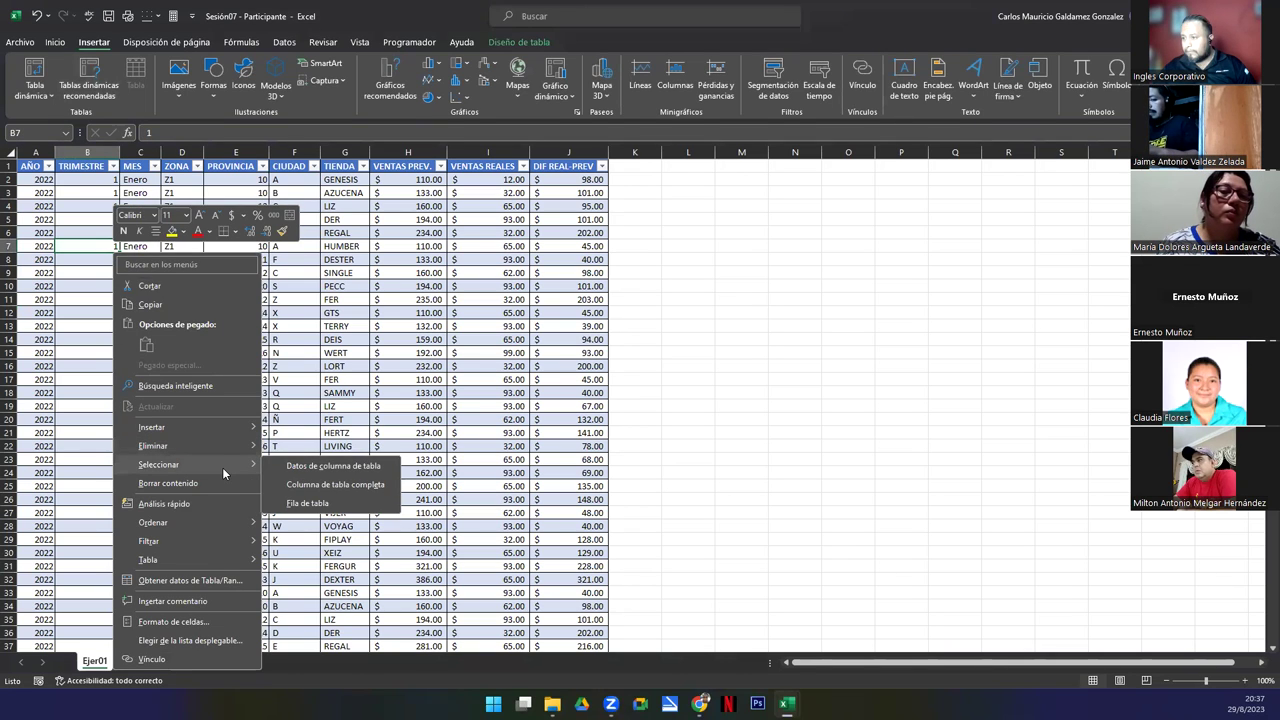
left_click(355, 466)
left_click(228, 394)
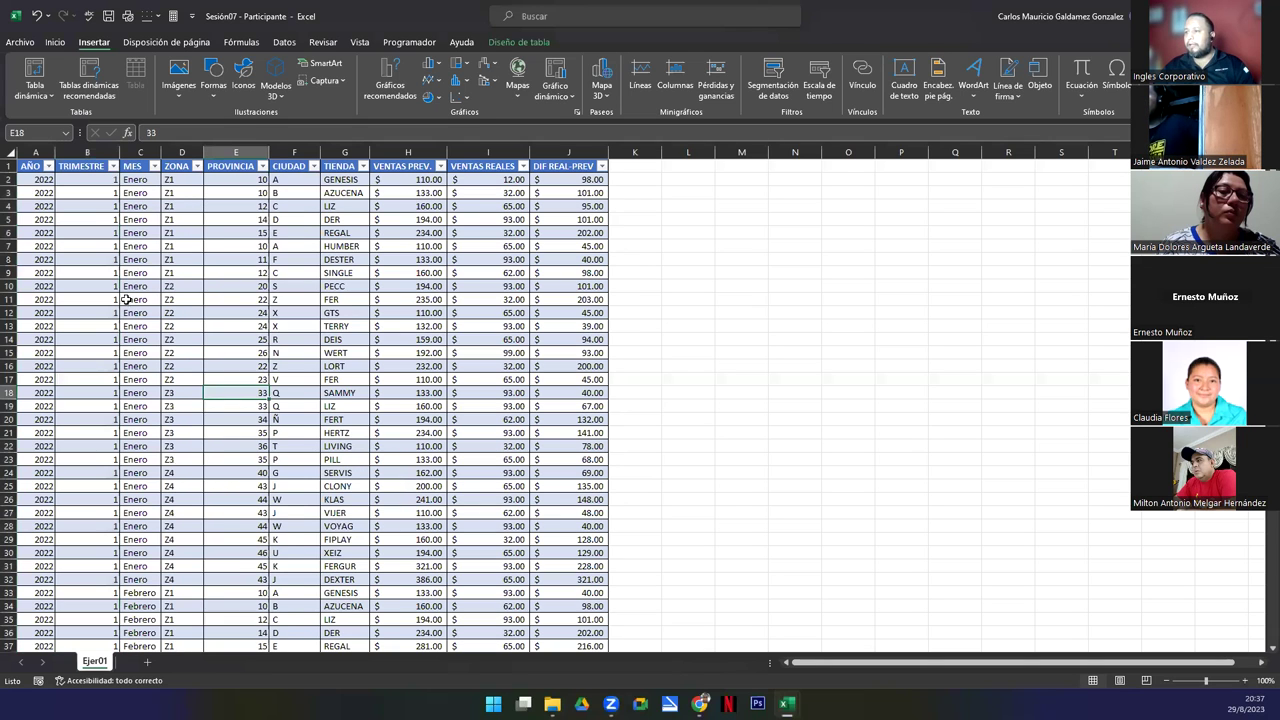
Select the entire sales table including its header row, from AÑO through the last DIF REAL-PREV record
left_click(35, 160)
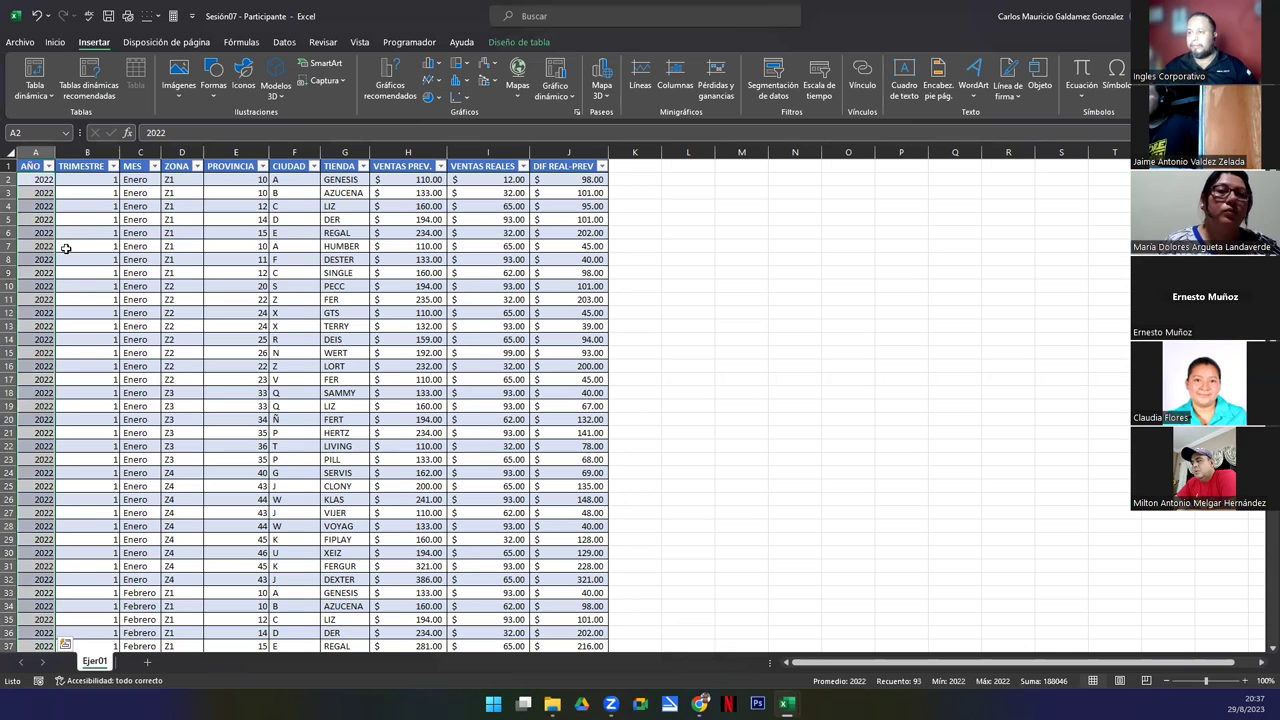
key("Up")
key("ctrl+shift+End")
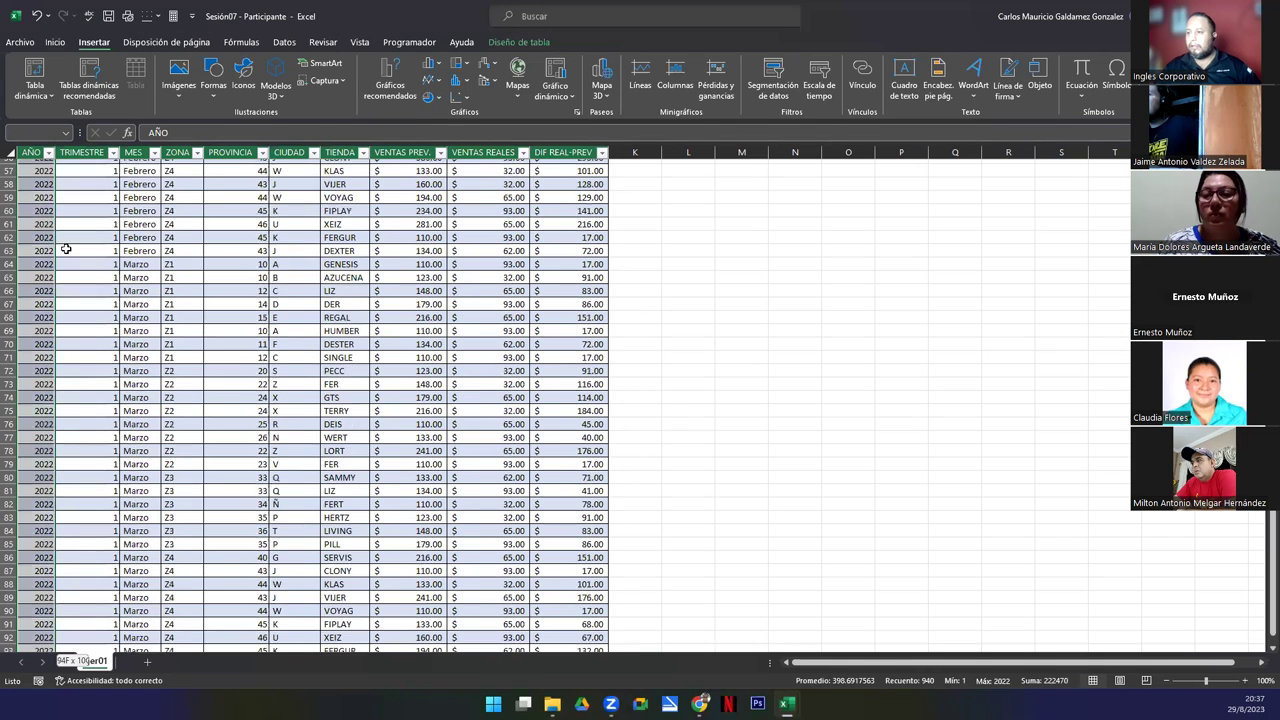
scroll(167, 265, "up", 15)
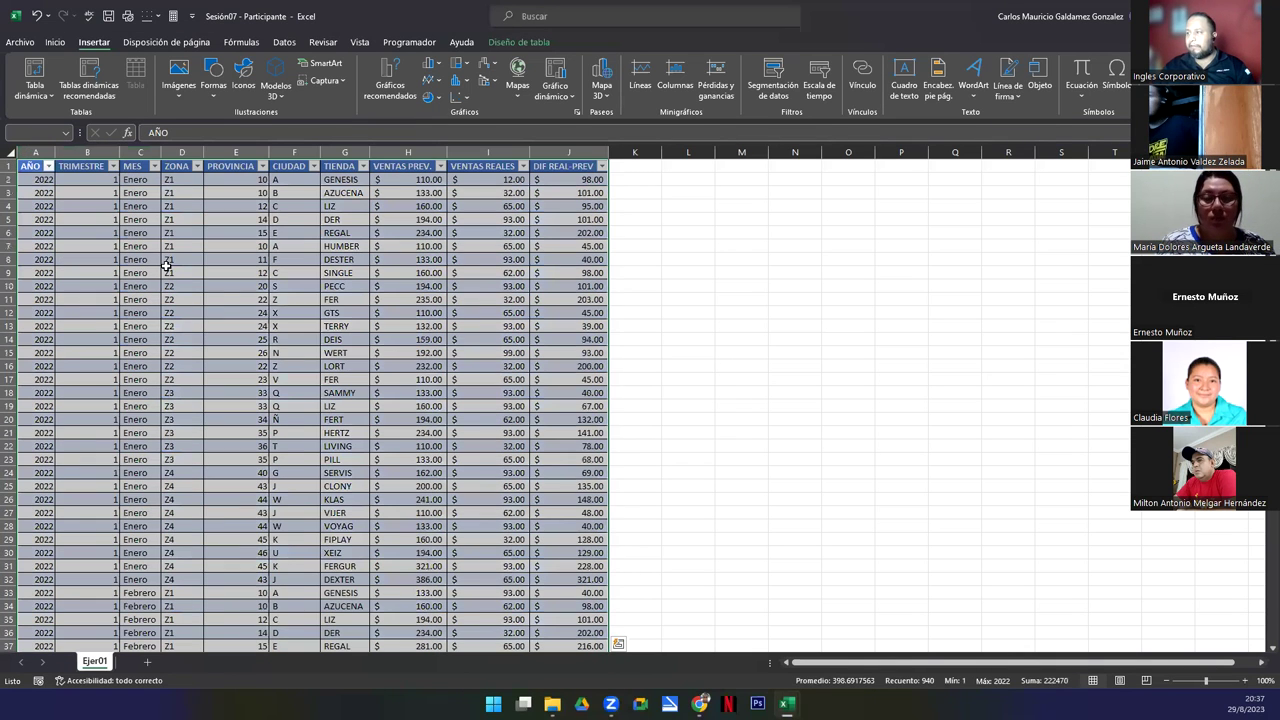
Create a pivot table from Tabla1 on a new worksheet
left_click(167, 268)
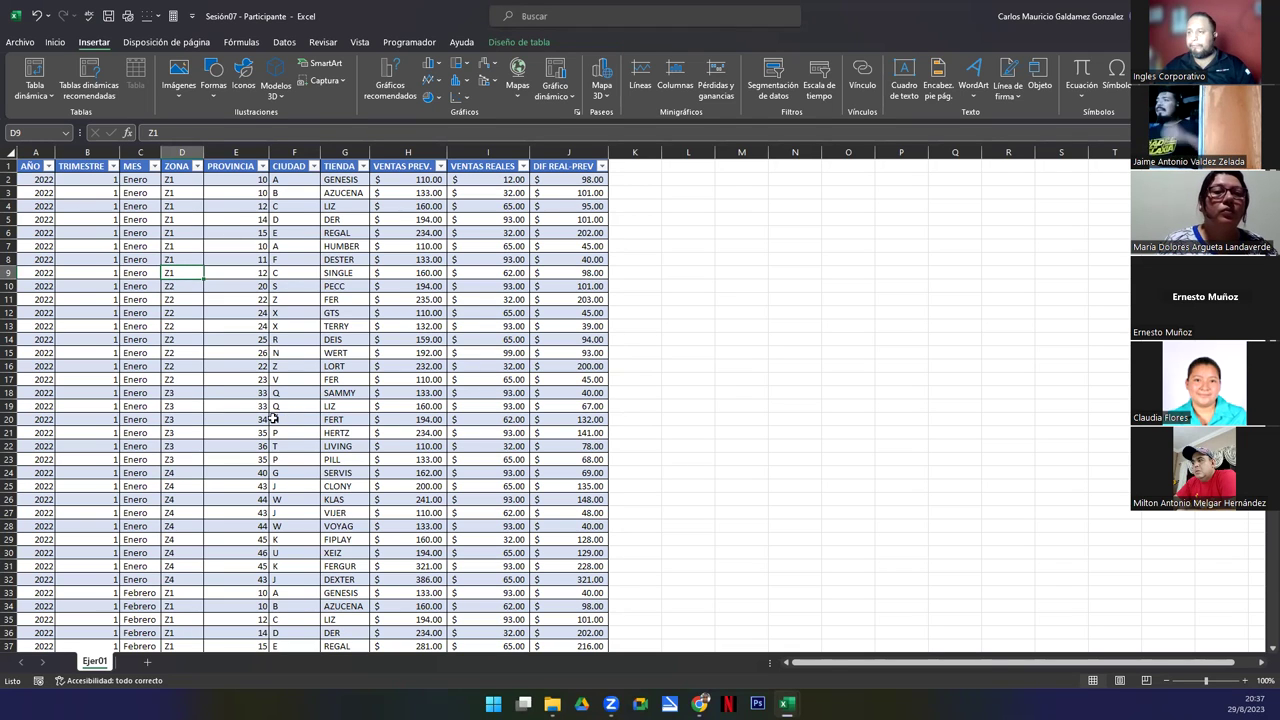
left_click(35, 70)
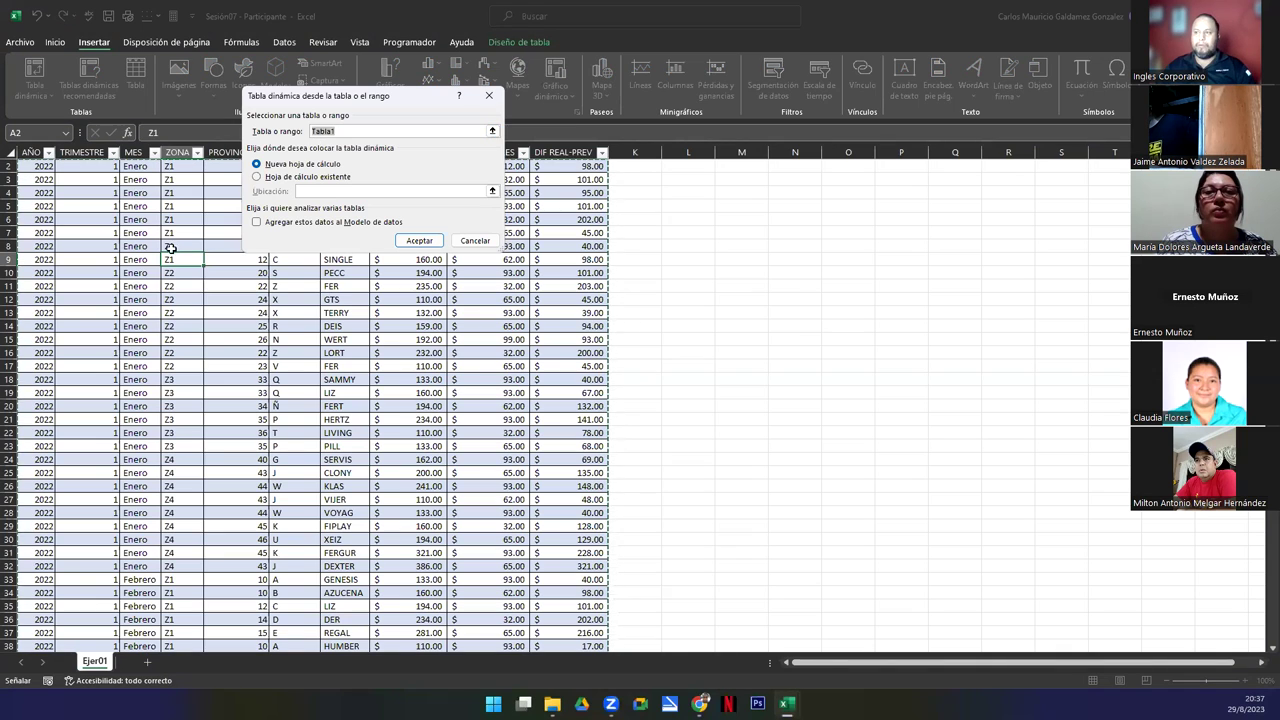
scroll(155, 300, "up", 1)
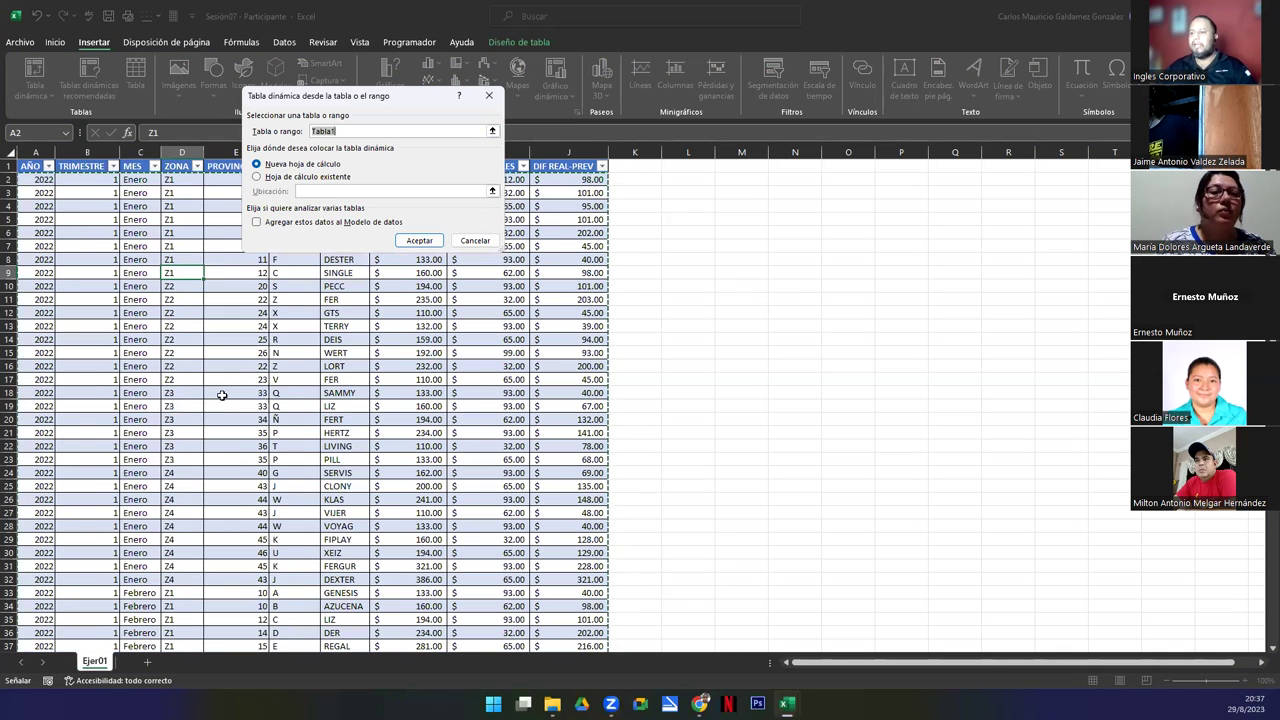
left_click(421, 243)
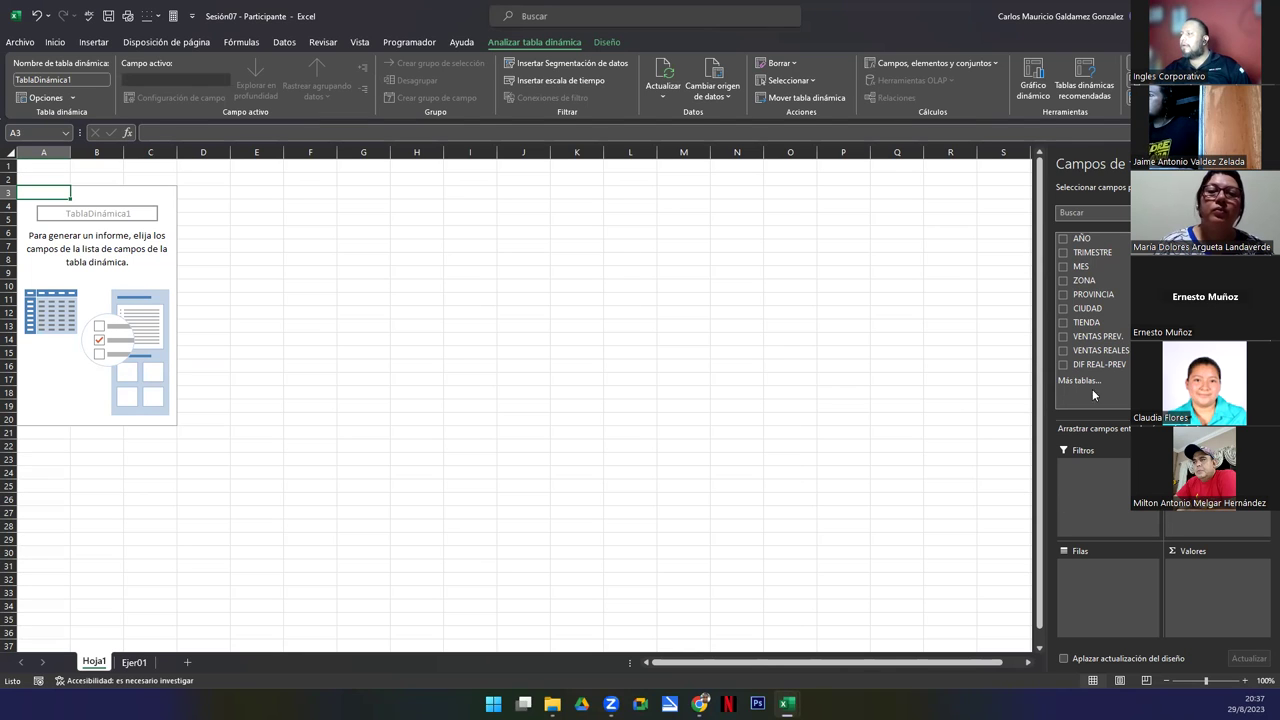
Place TIENDA in the pivot table's rows, CIUDAD in its columns and the sum of VENTAS PREV. in its values
left_click_drag(1087, 323, 1101, 571)
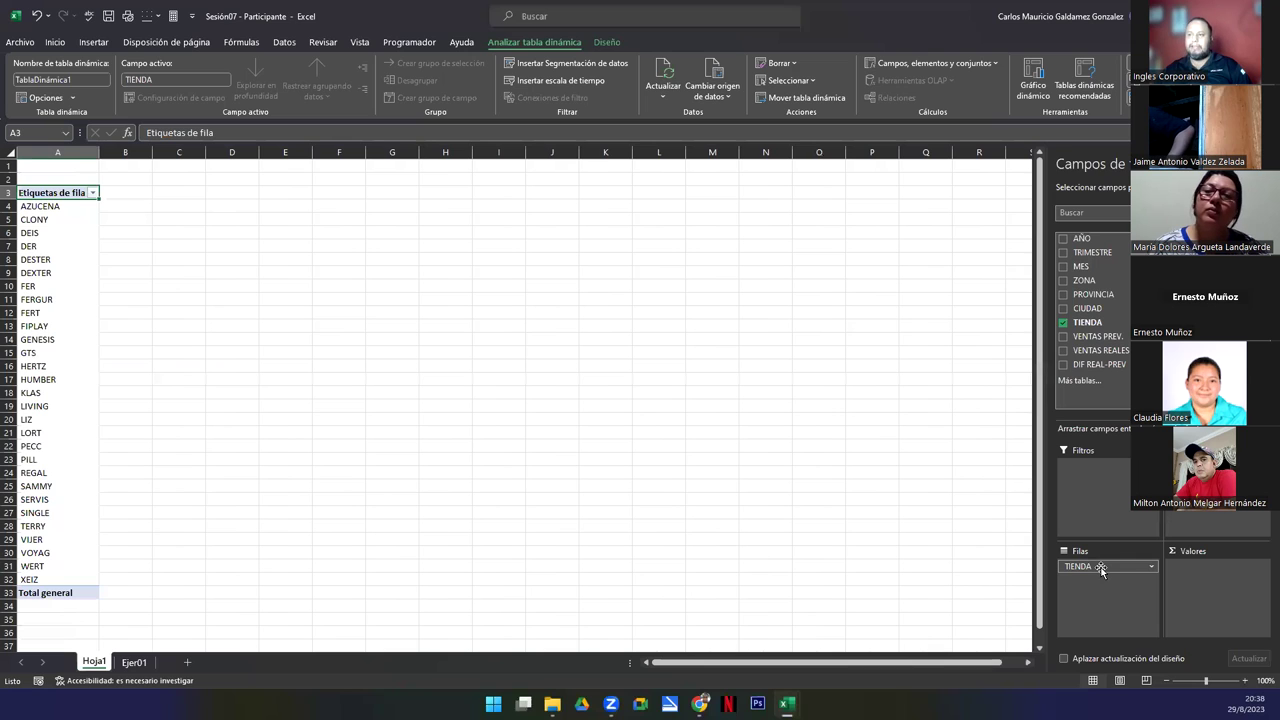
left_click_drag(1101, 571, 1085, 578)
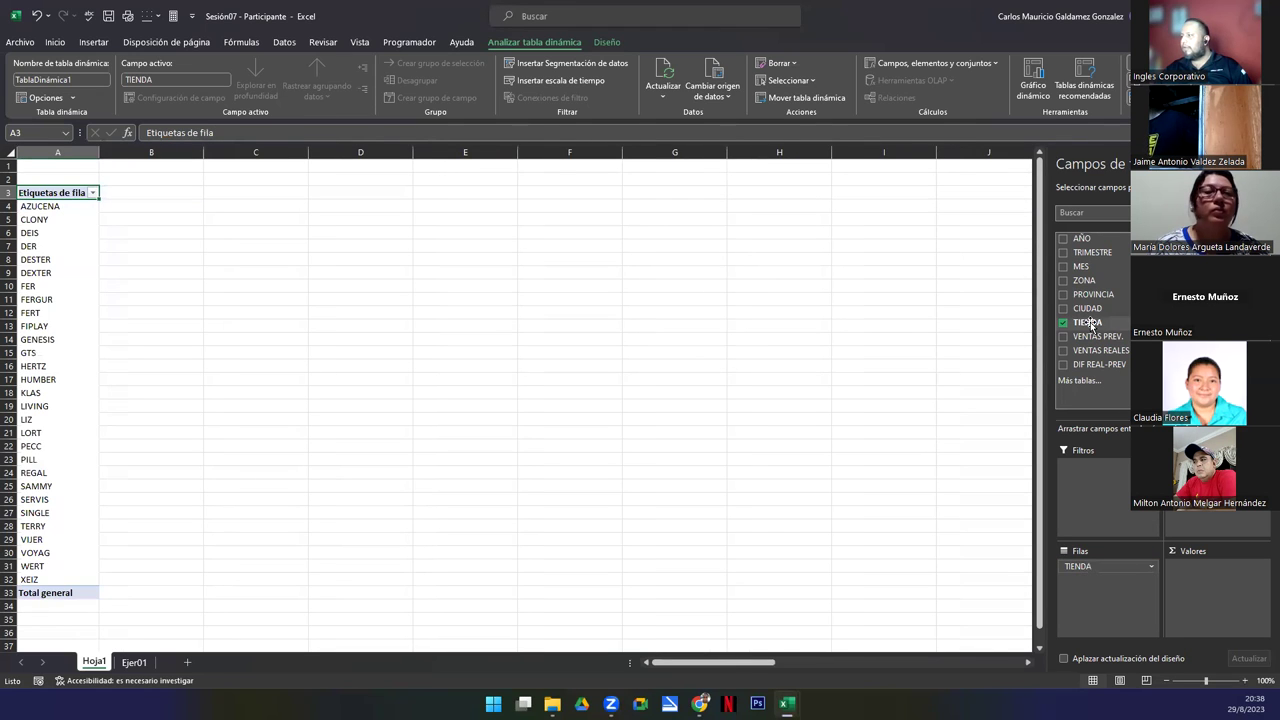
left_click_drag(1090, 309, 1215, 490)
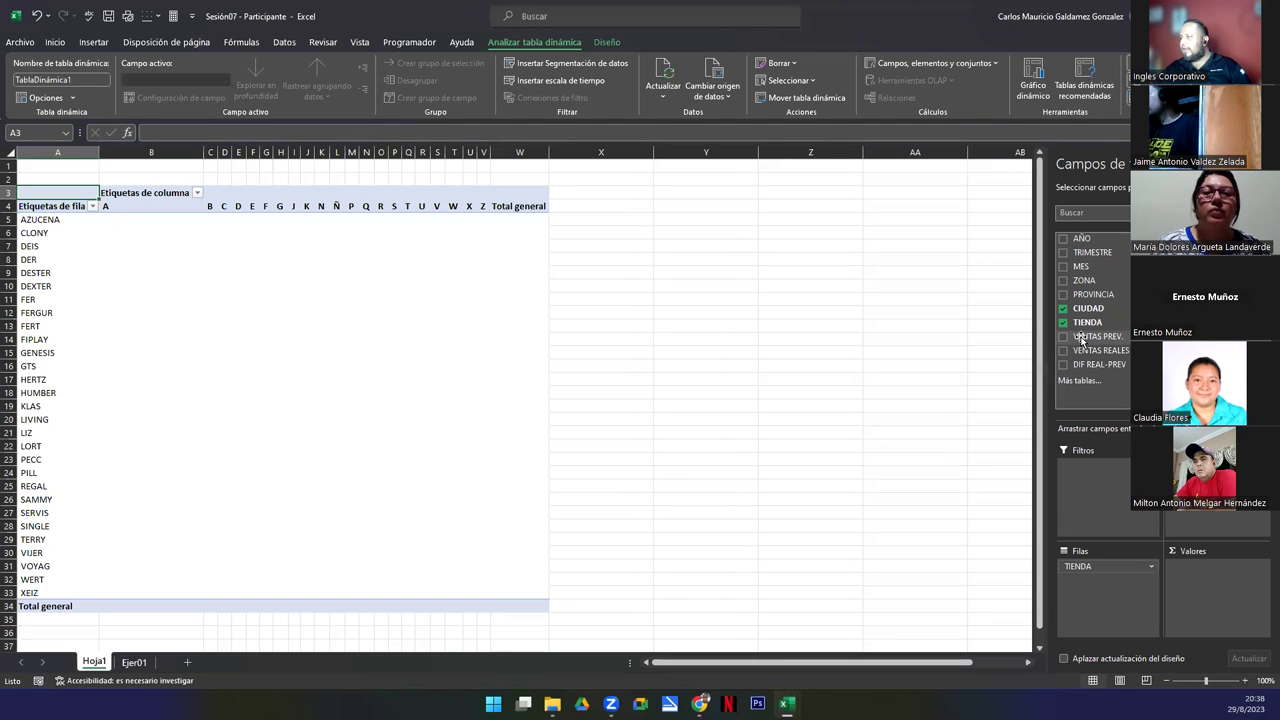
left_click_drag(1082, 338, 1200, 583)
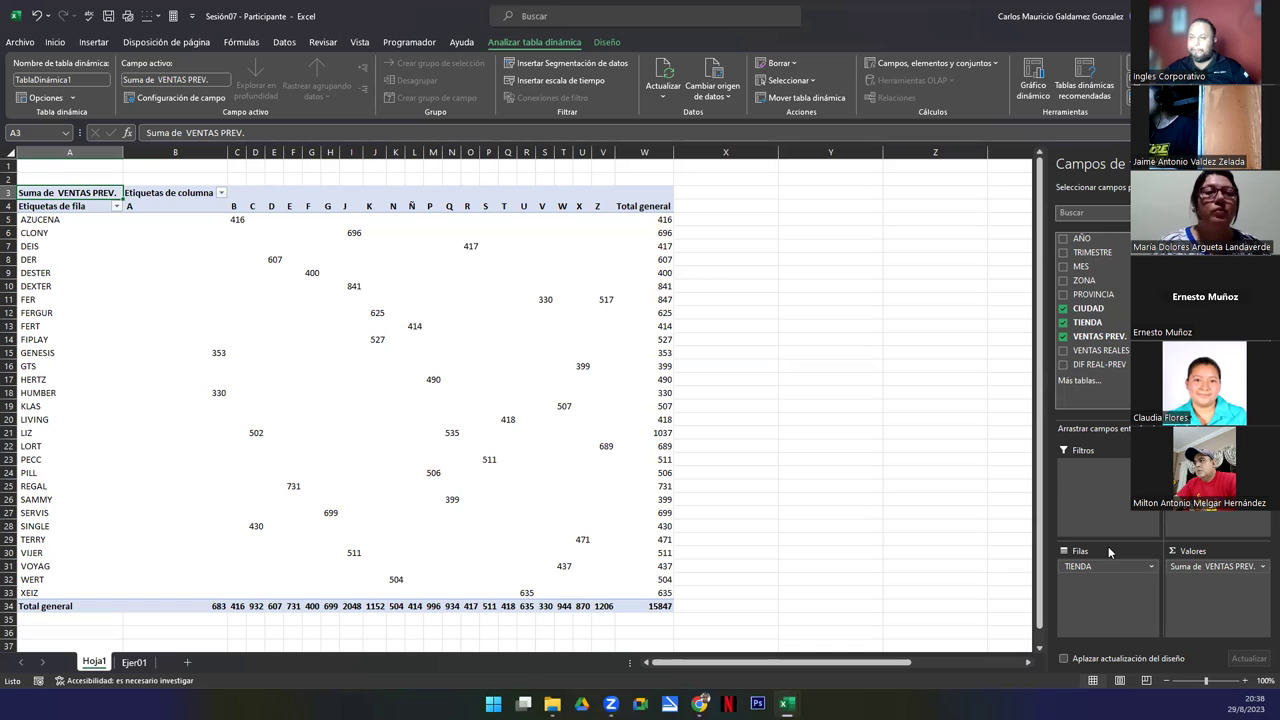
Apply the dollar accounting number format to all the pivot table's values, including the grand totals
left_click_drag(158, 220, 398, 422)
left_click_drag(533, 515, 658, 606)
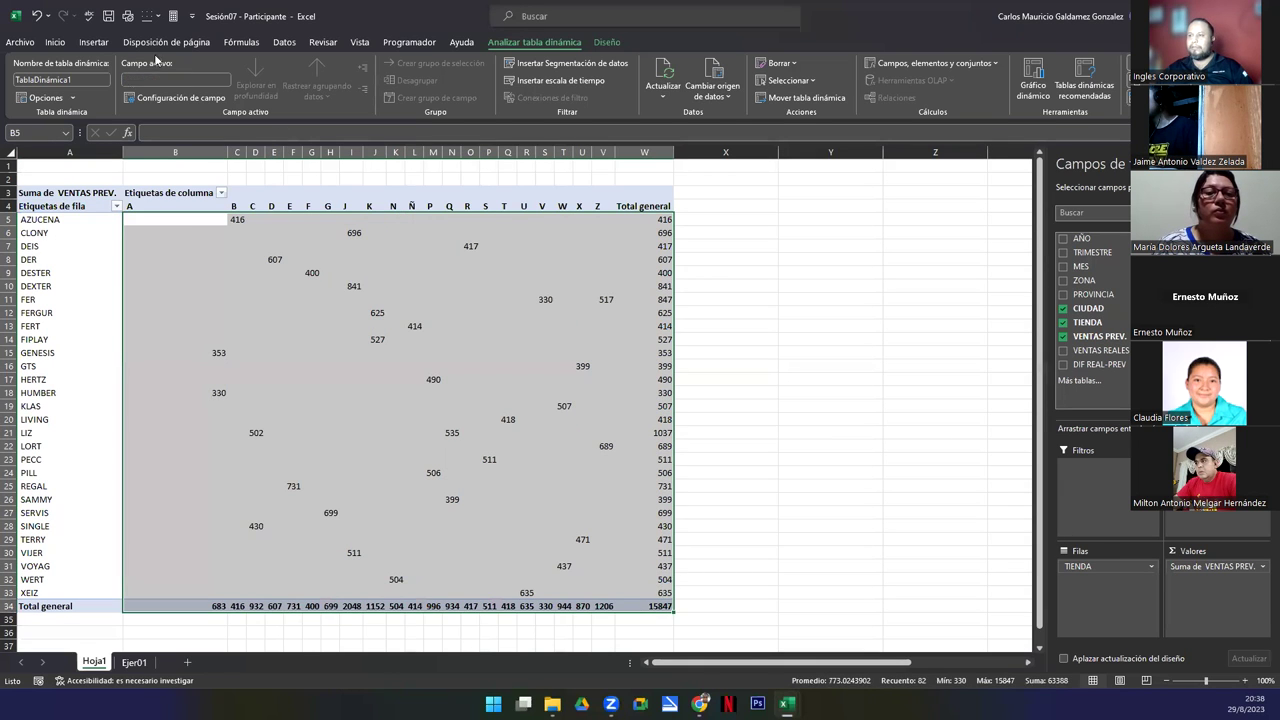
left_click(54, 42)
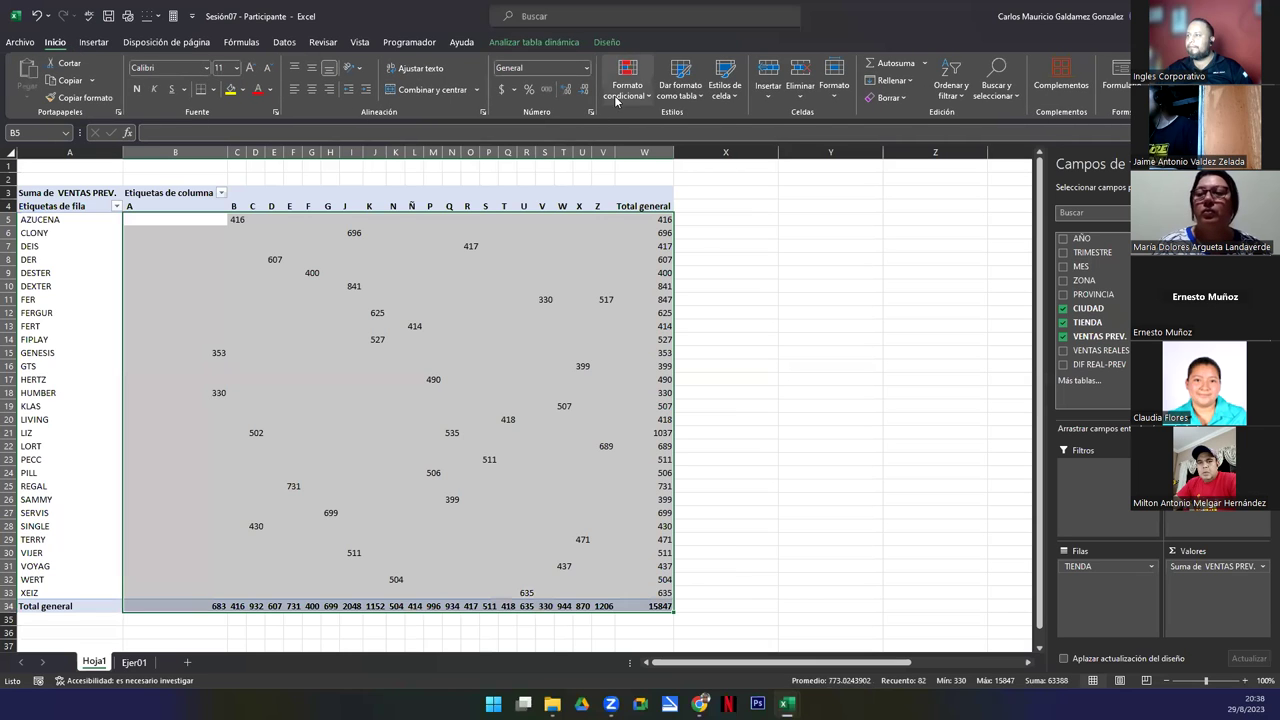
left_click(502, 94)
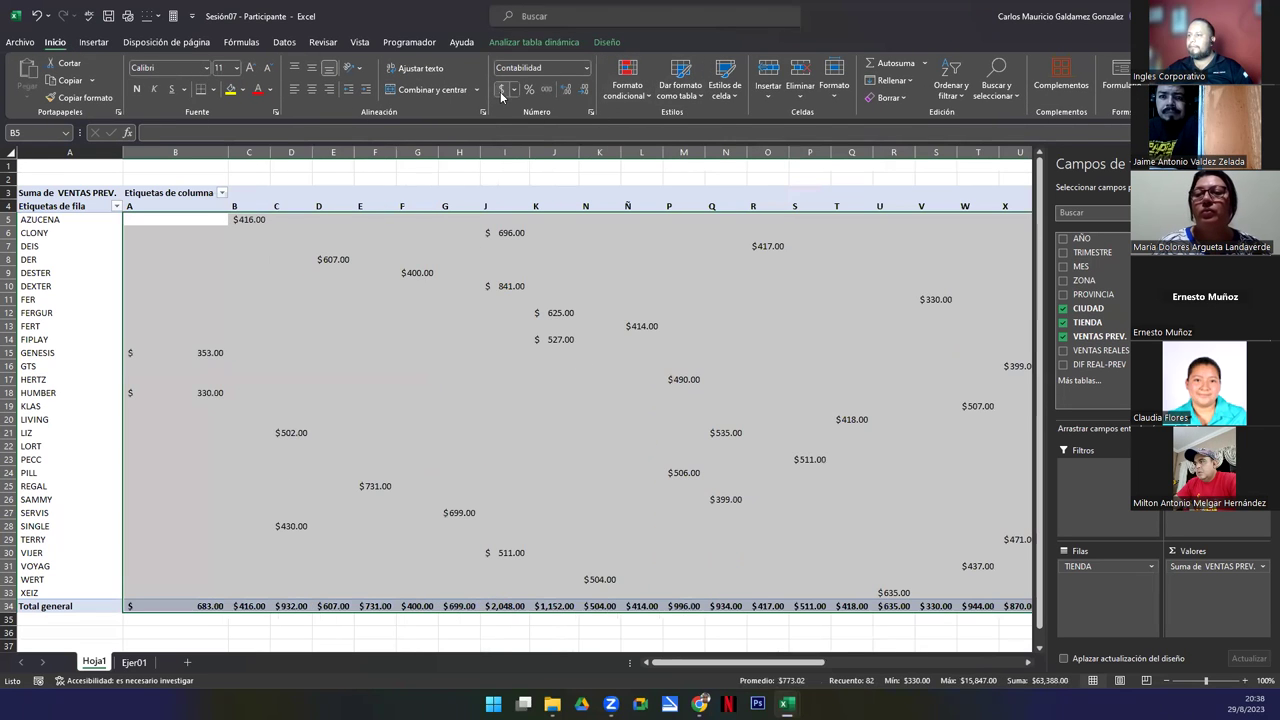
left_click(226, 164)
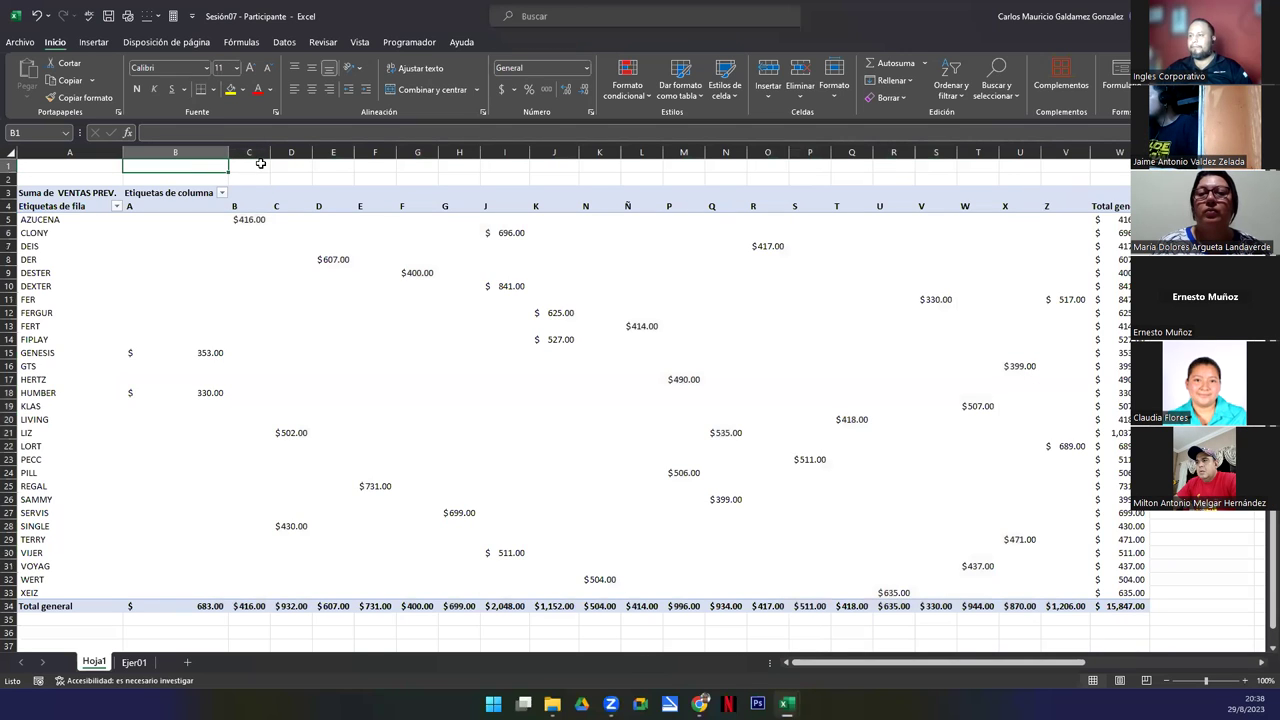
Examine the pivot table's forecast sales by store and city, across to the Total general column
left_click(310, 153)
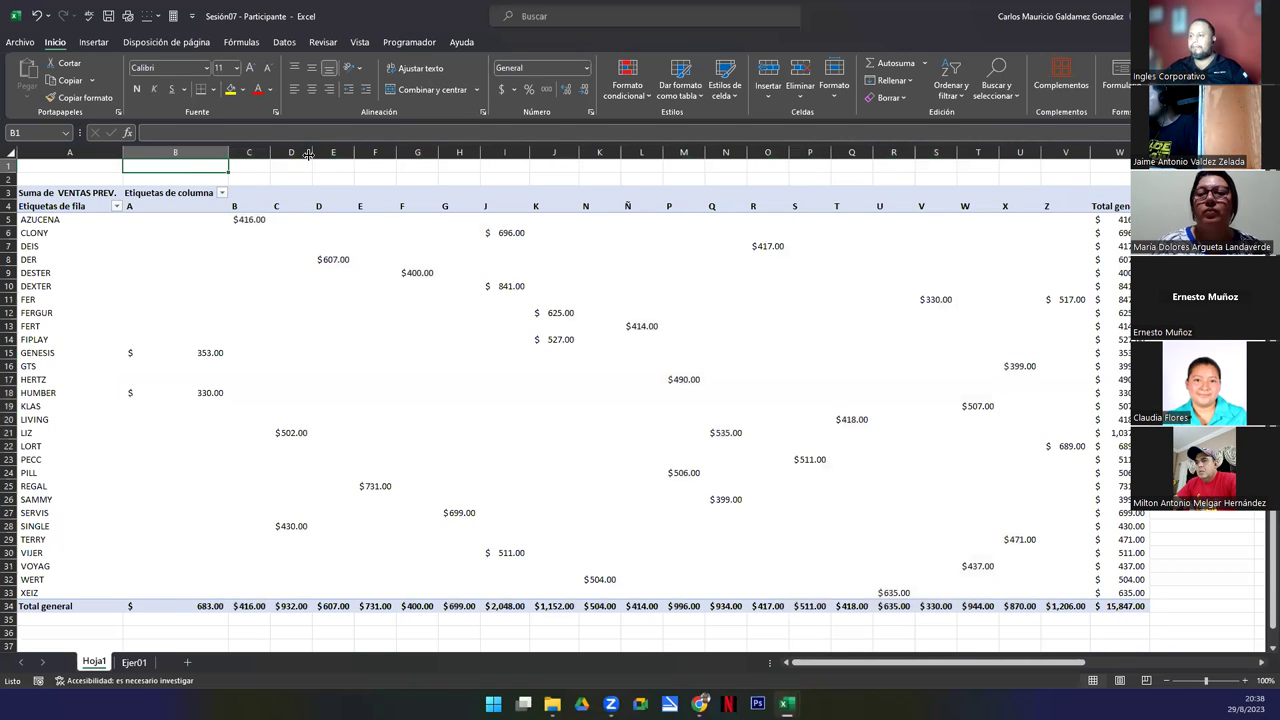
left_click(354, 155)
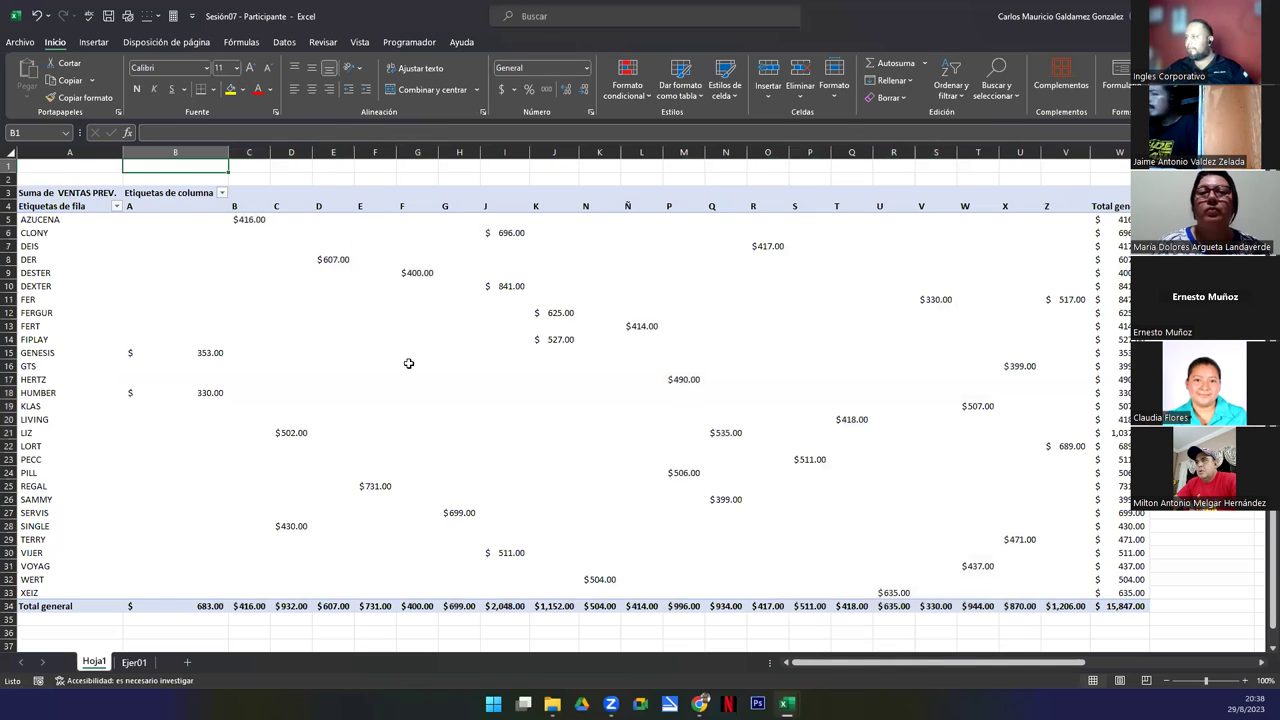
scroll(408, 361, "down", 1)
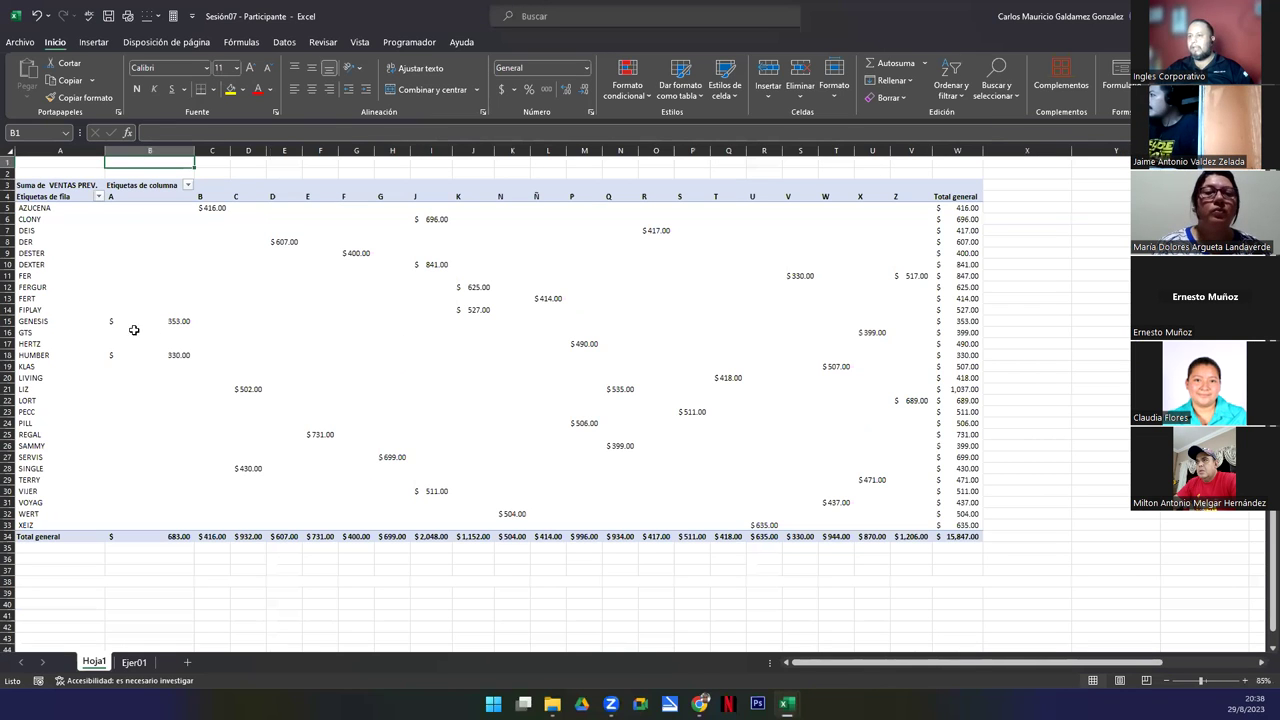
left_click(86, 252)
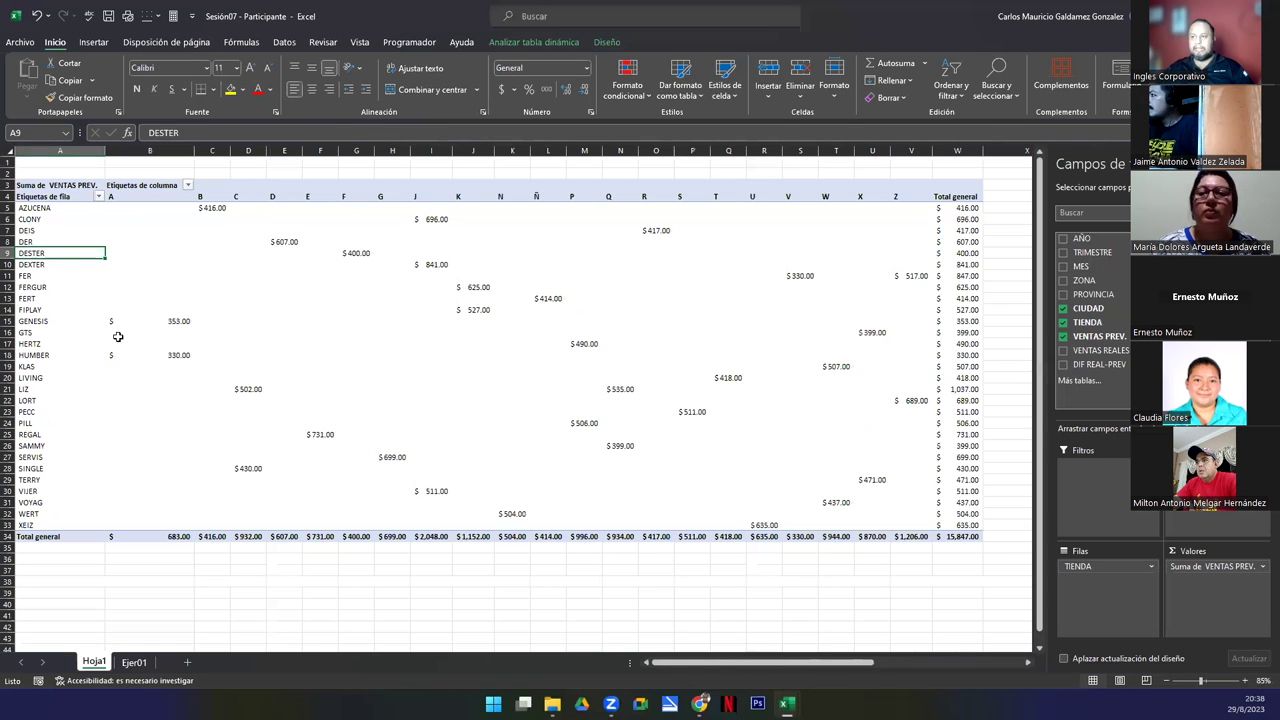
left_click(578, 424)
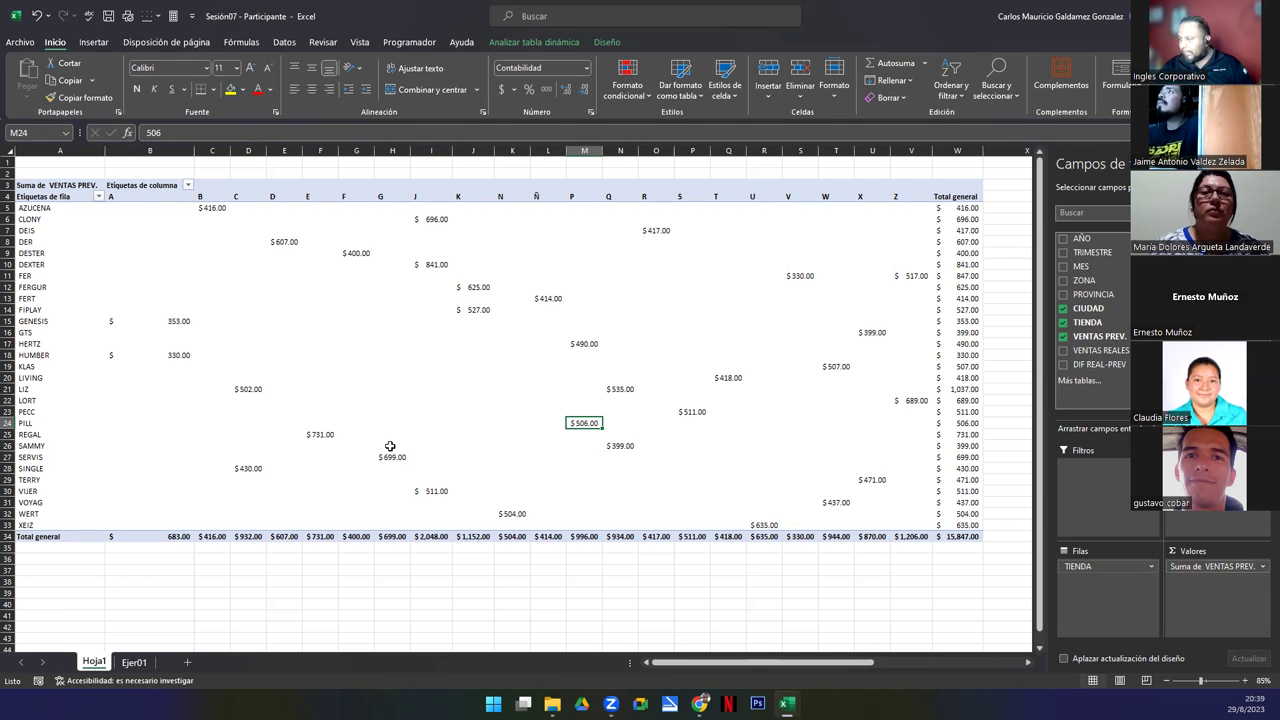
scroll(390, 446, "down", 1)
scroll(424, 460, "up", 1)
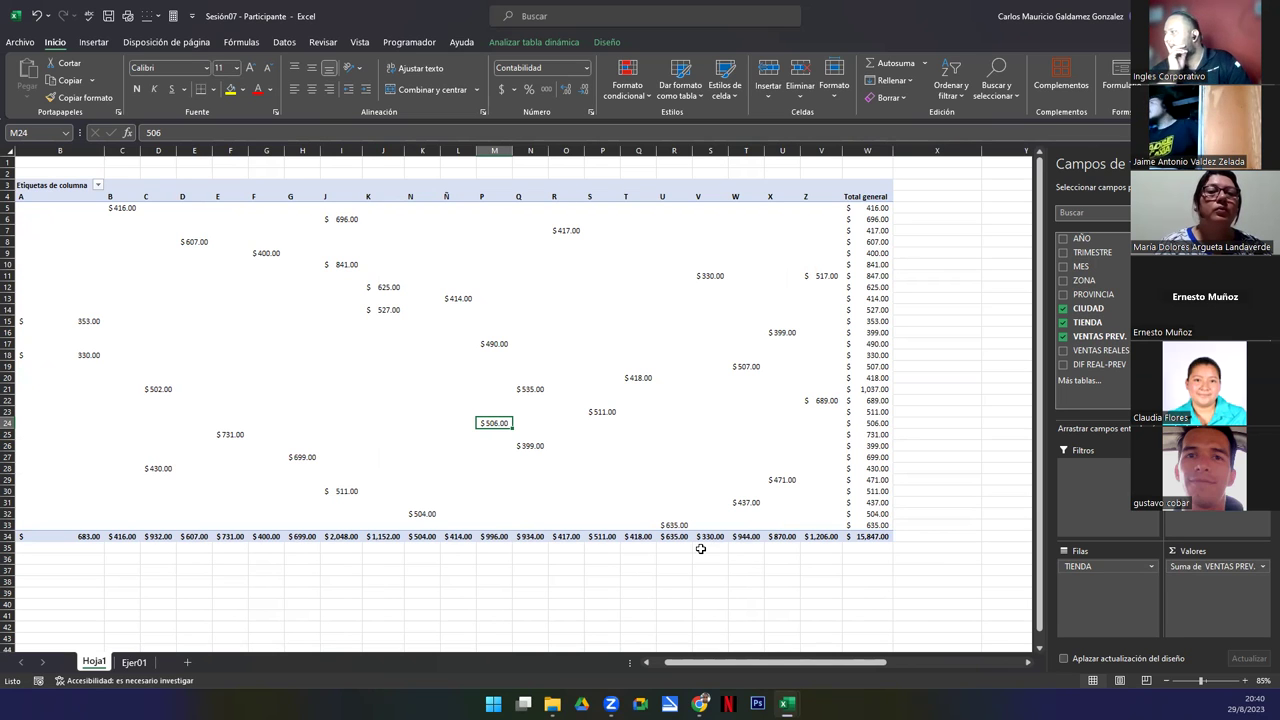
Try PROVINCIA instead of CIUDAD as the pivot table's column field, and undo both field changes
left_click(1080, 294)
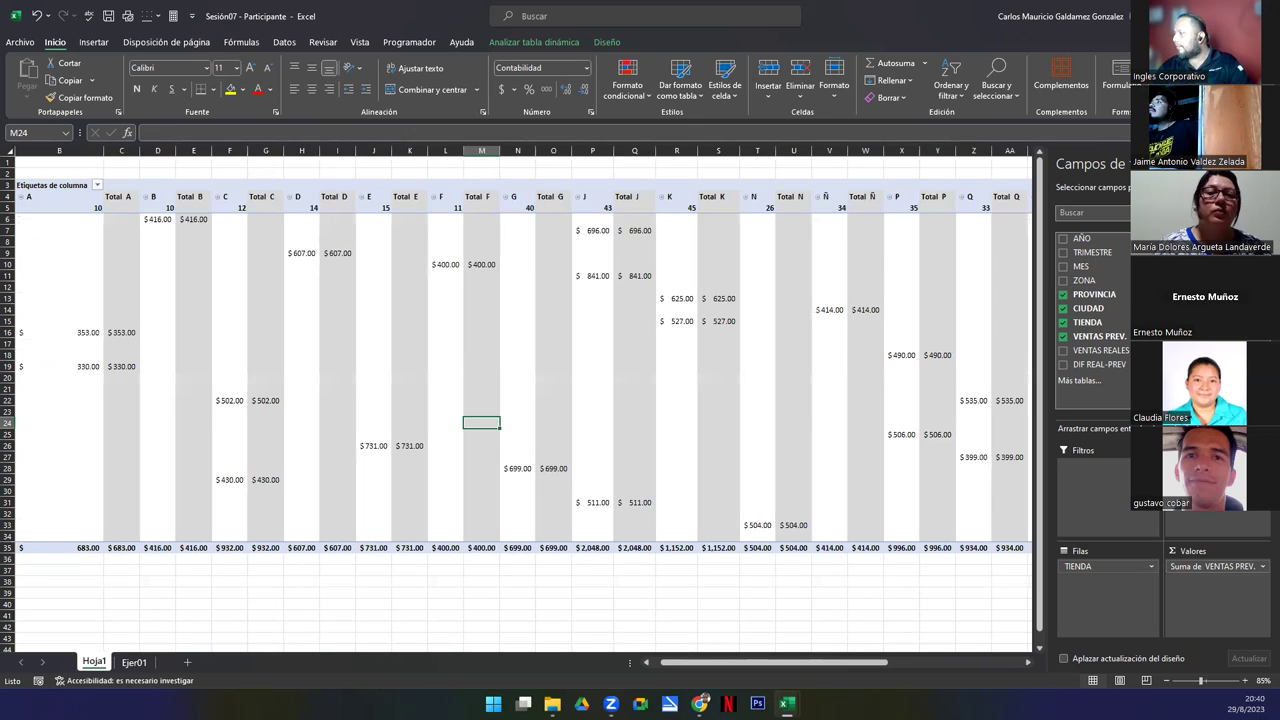
left_click(1080, 308)
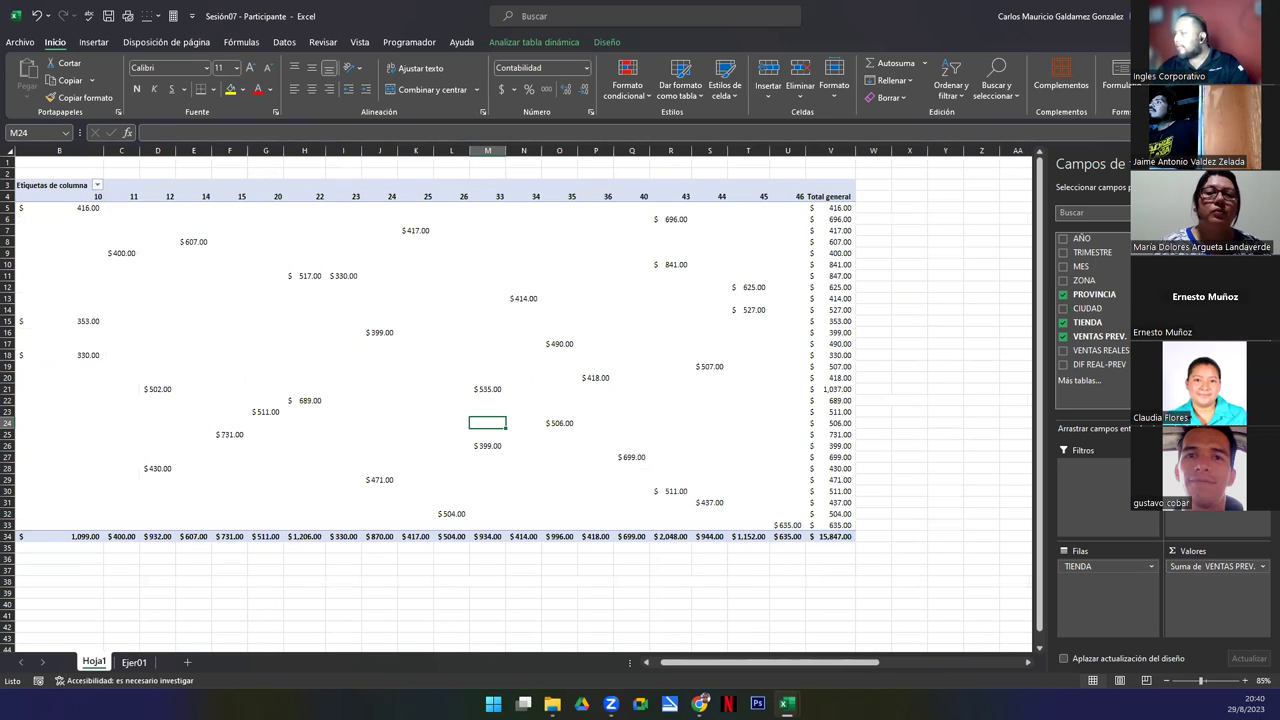
key("ctrl+z")
key("ctrl+z")
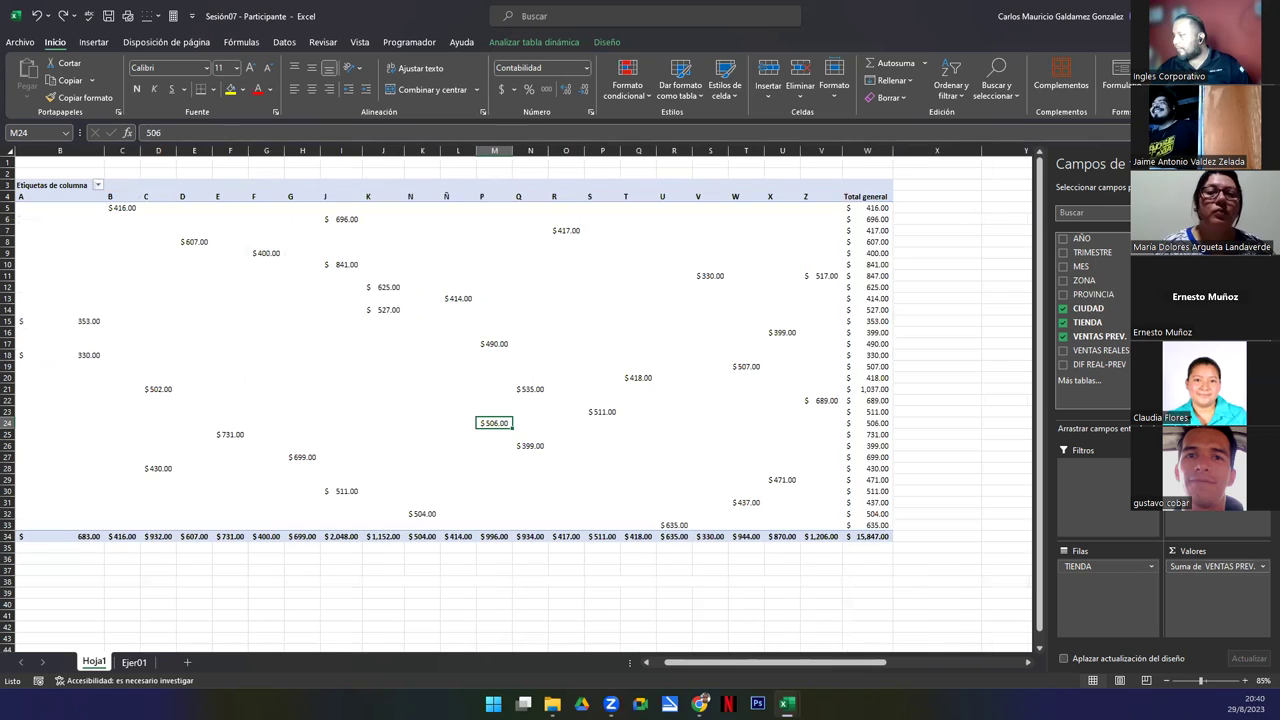
Try ZONA instead of CIUDAD as the pivot table's column field, and undo back to the store-by-city layout
left_click(1063, 280)
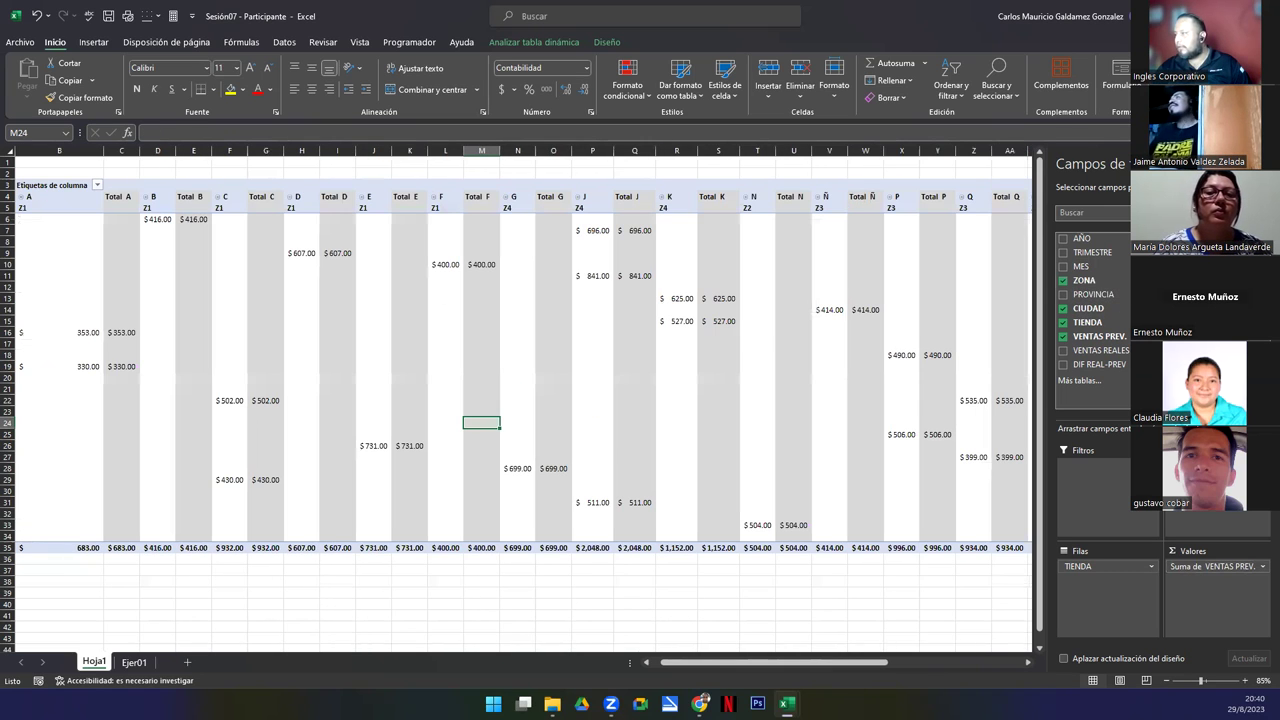
left_click(1063, 308)
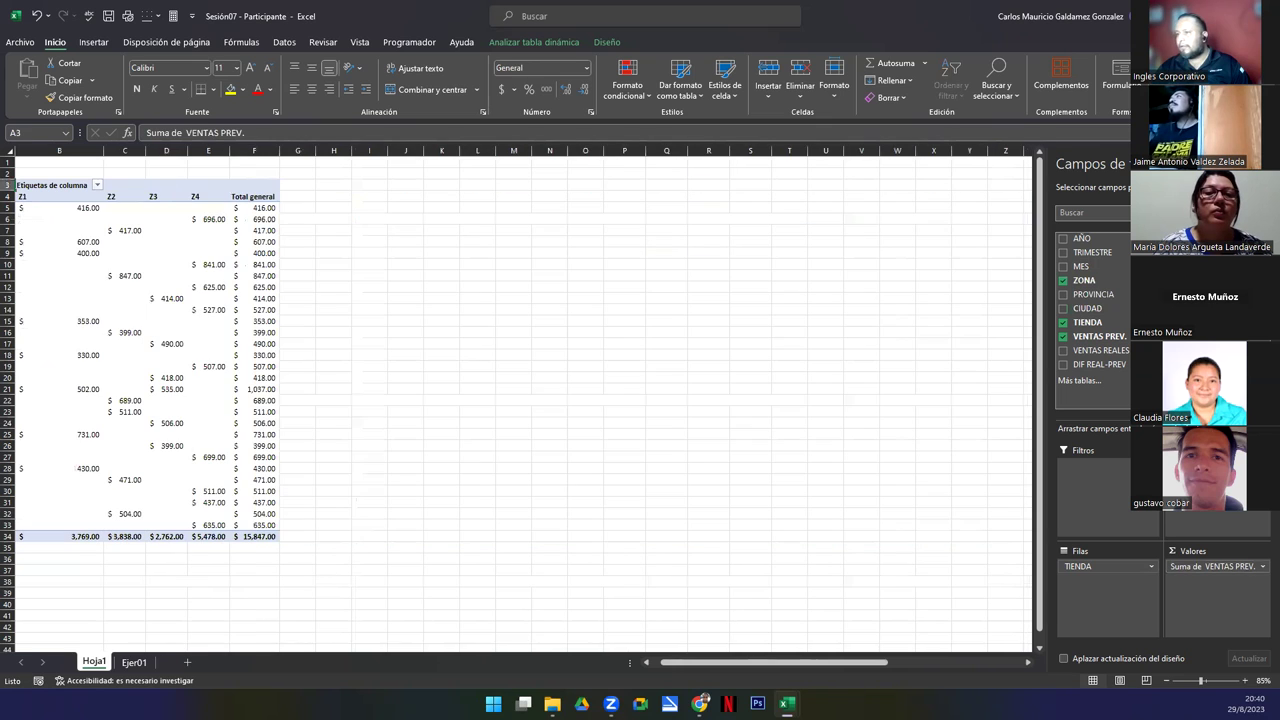
left_click_drag(843, 668, 717, 662)
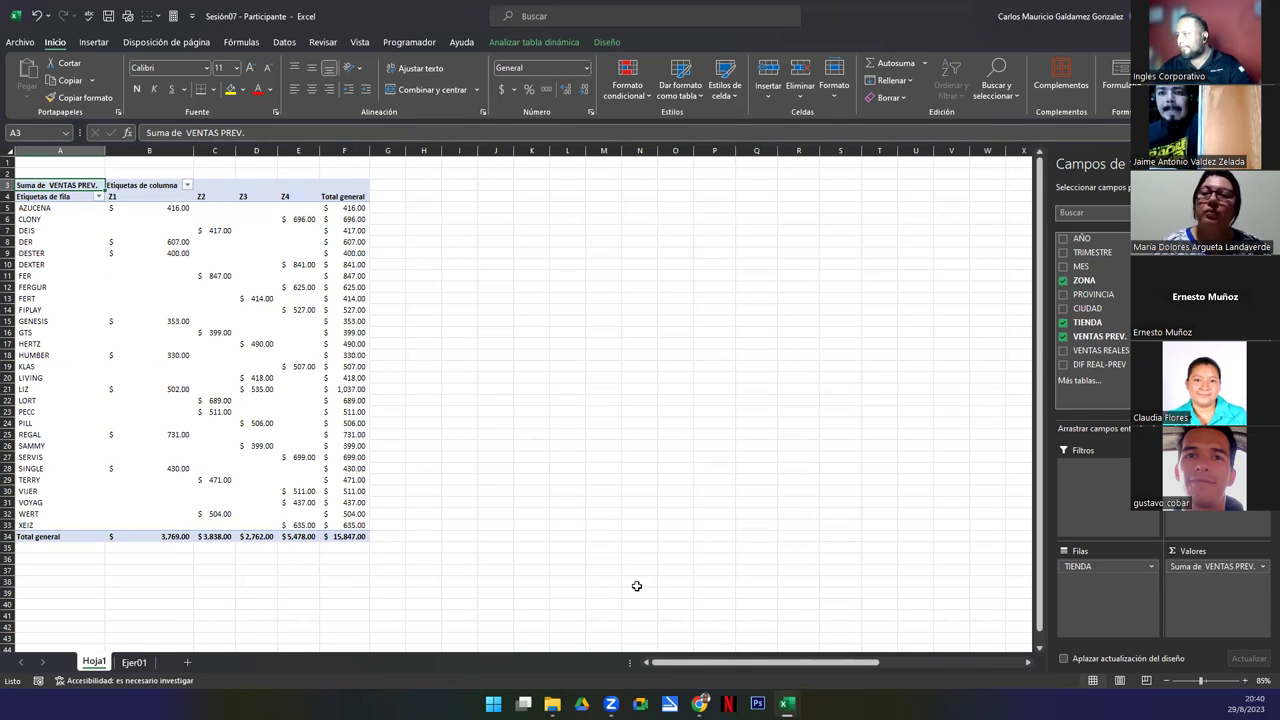
key("ctrl+z")
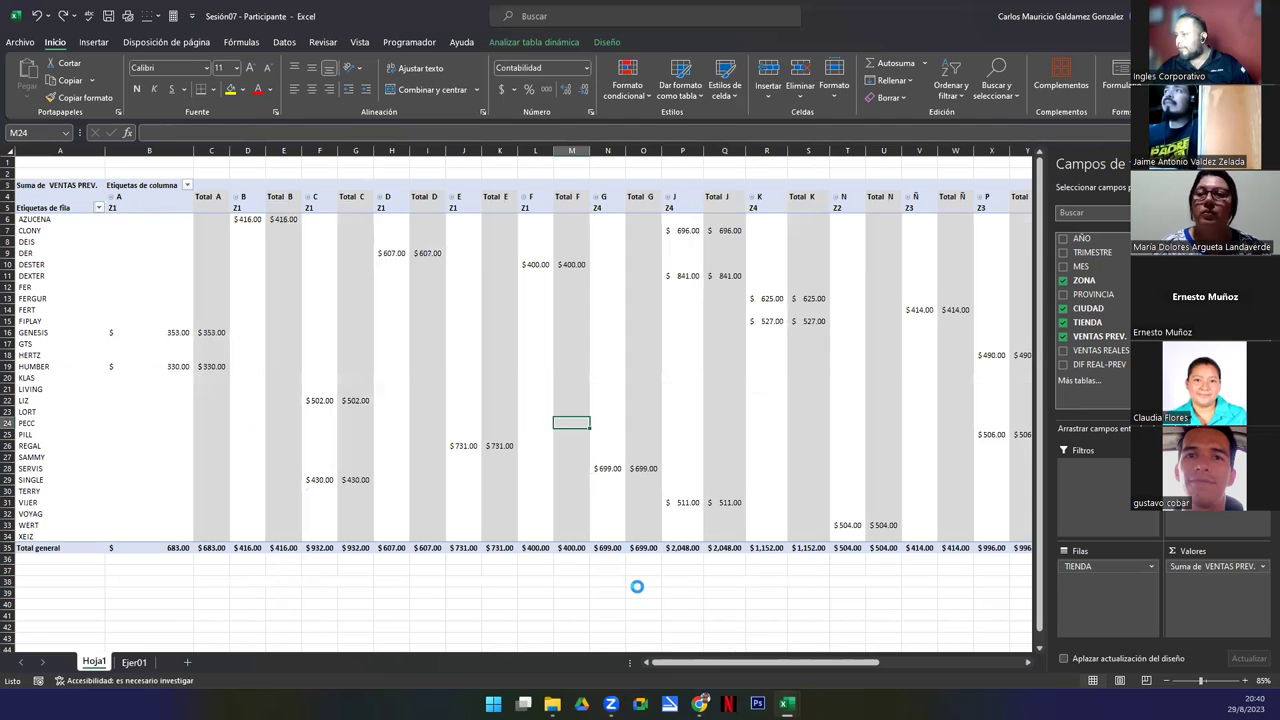
left_click(443, 568)
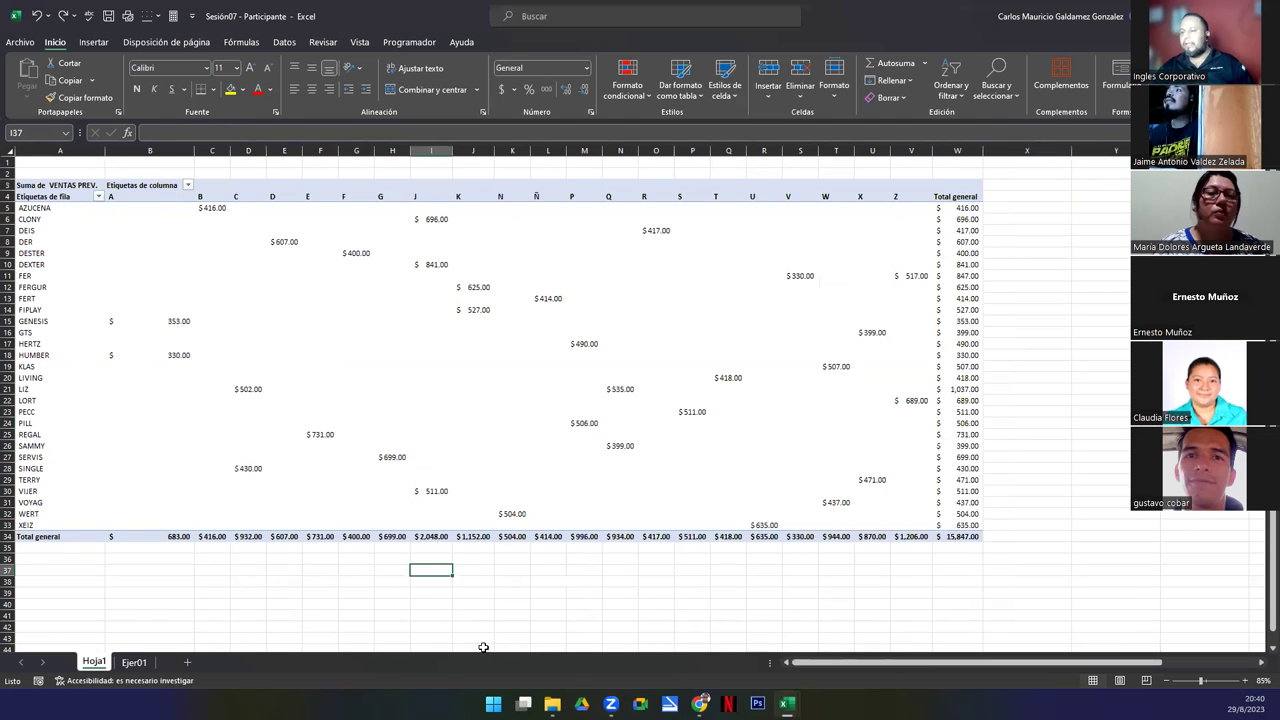
left_click(350, 391)
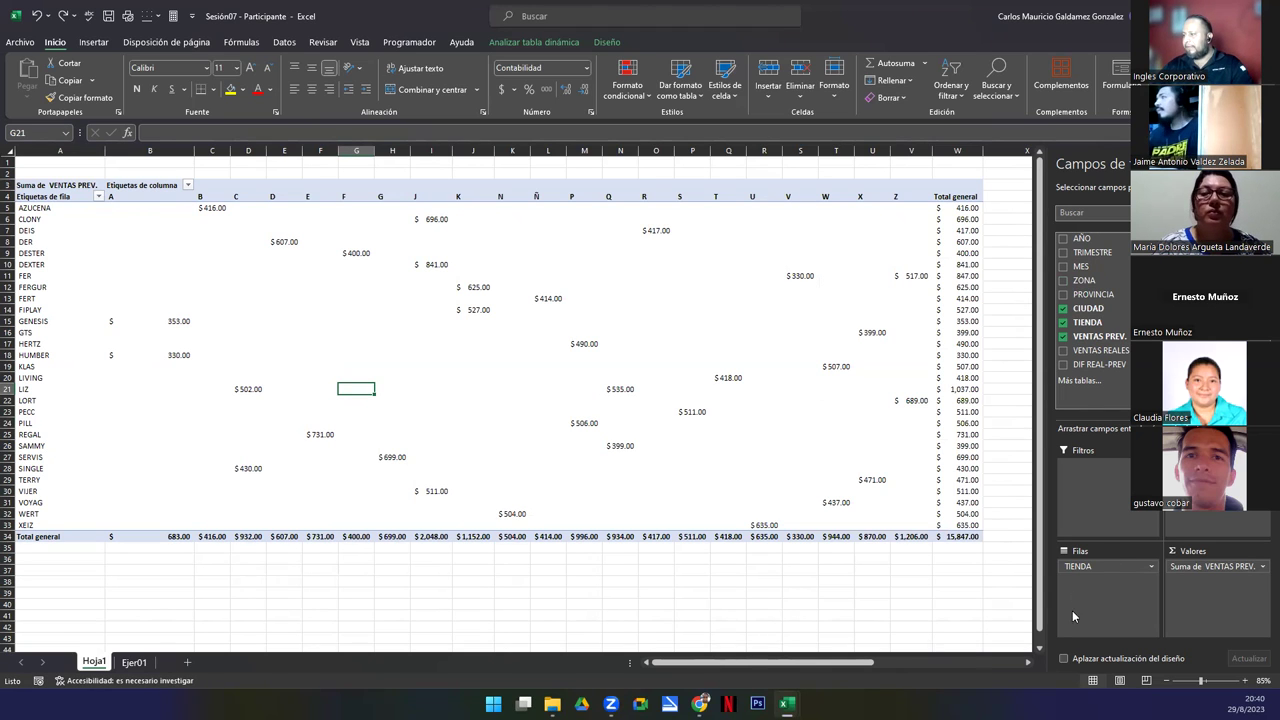
Examine AZUCENA's forecast sales across the cities, and the city headers and store values under city J
left_click(26, 206)
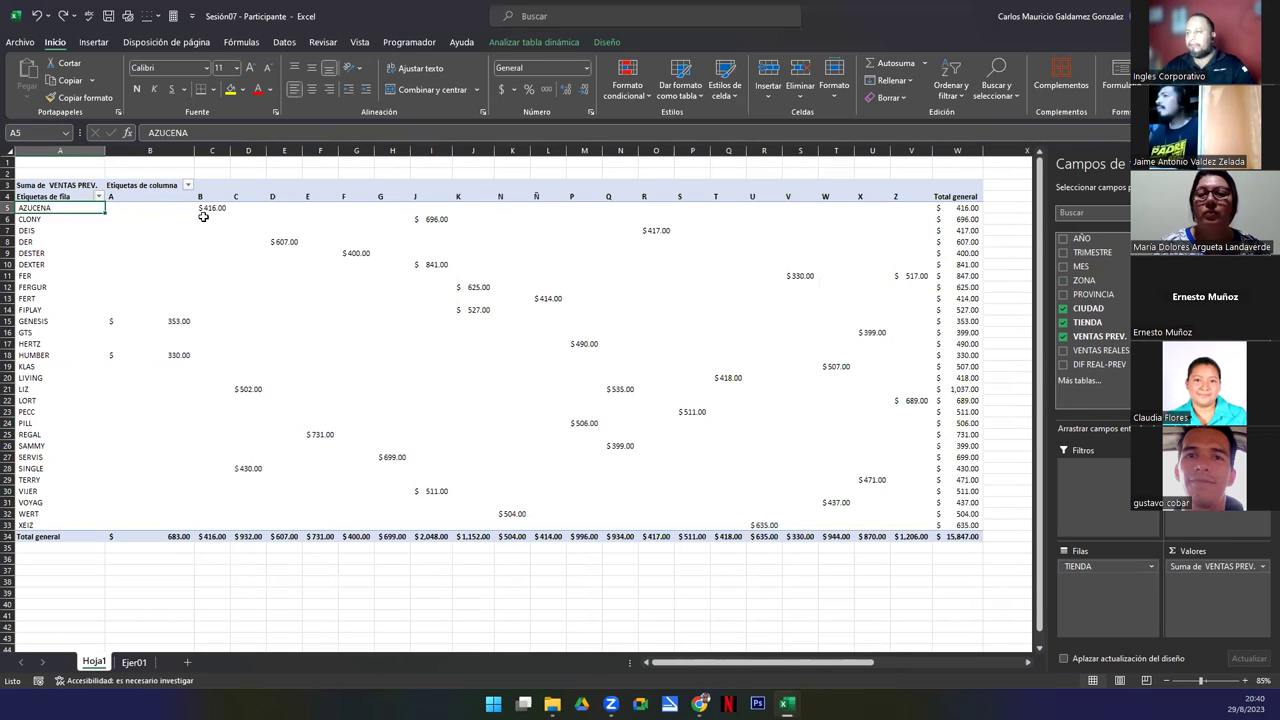
left_click_drag(205, 208, 911, 209)
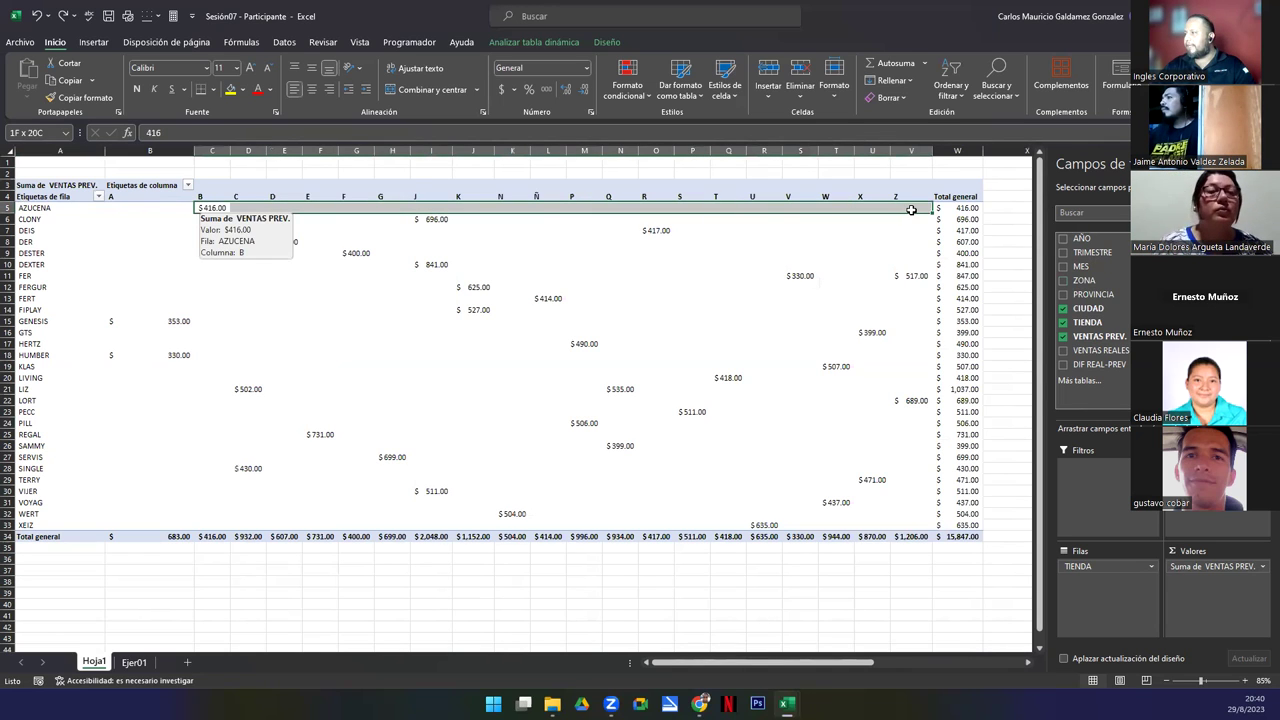
left_click(209, 194)
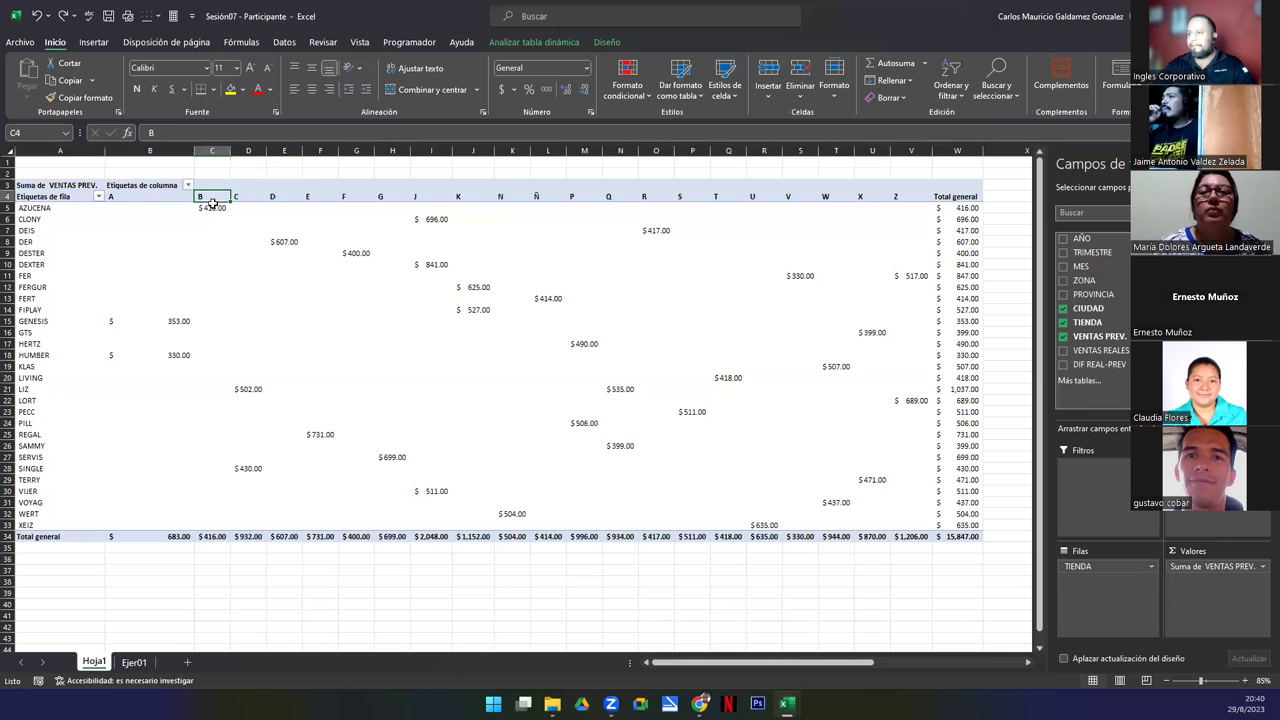
left_click(281, 196)
left_click(320, 196)
left_click(352, 196)
left_click(427, 197)
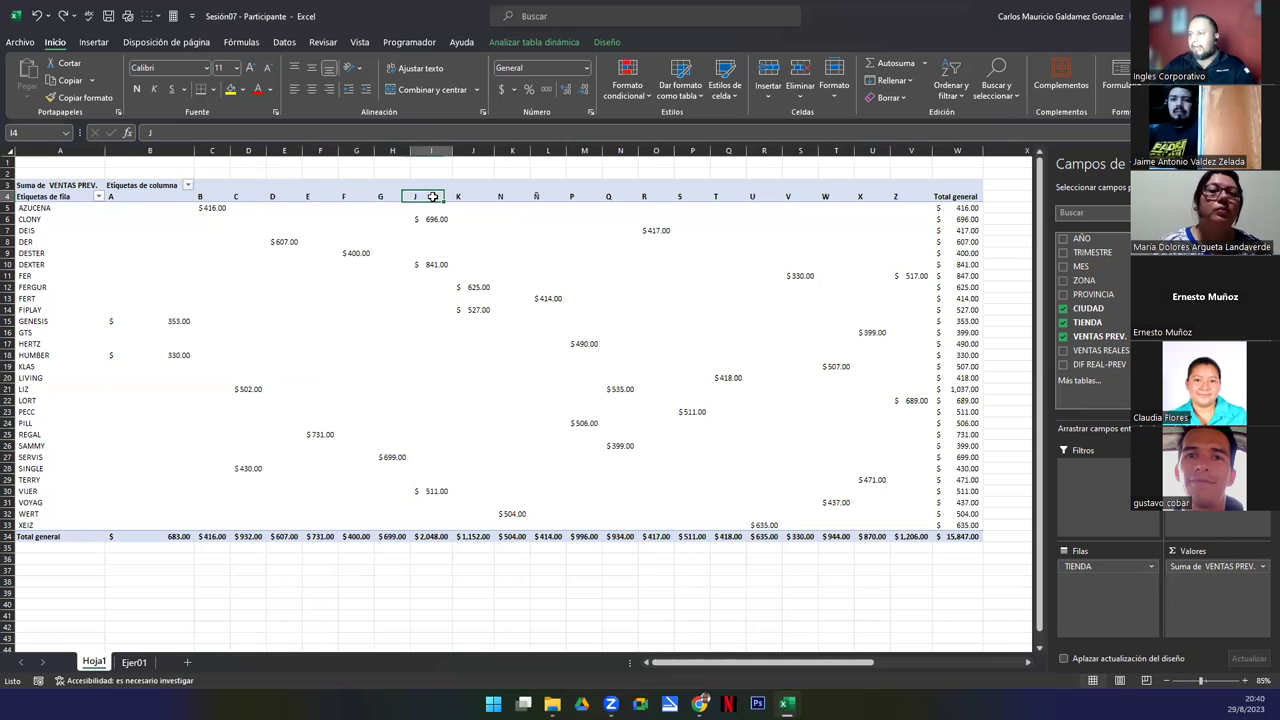
left_click(427, 150)
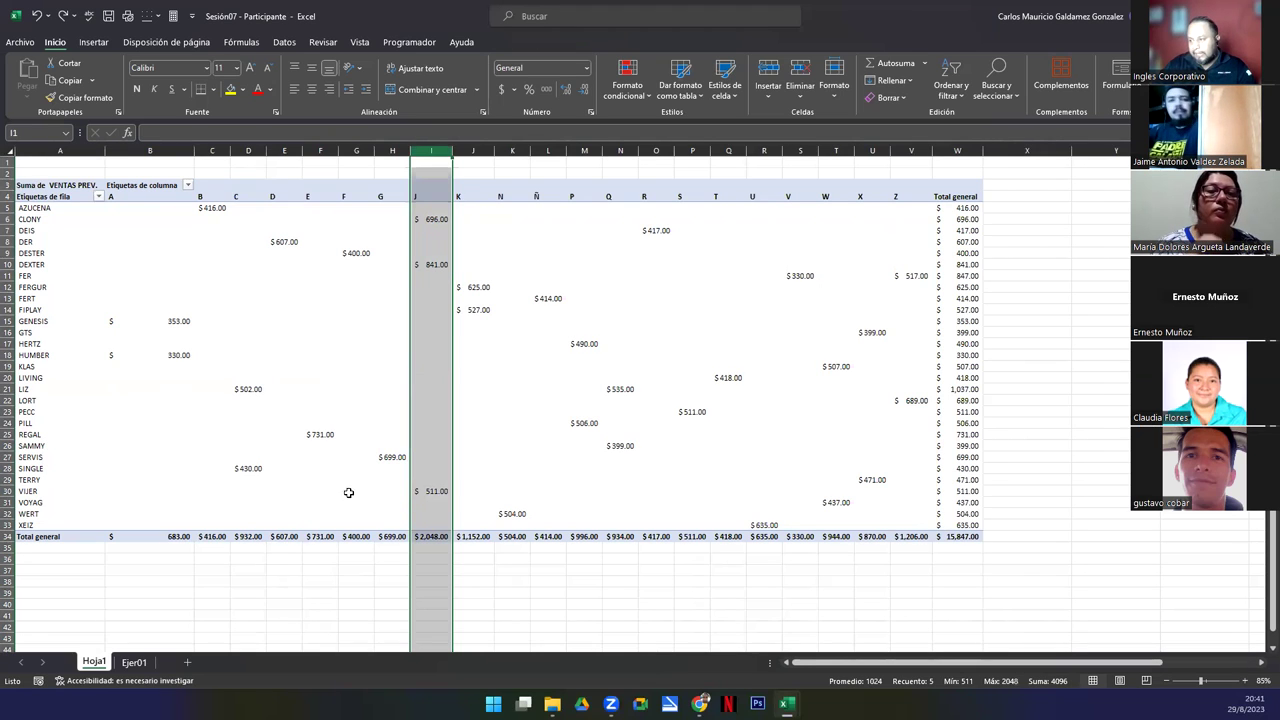
left_click(421, 196)
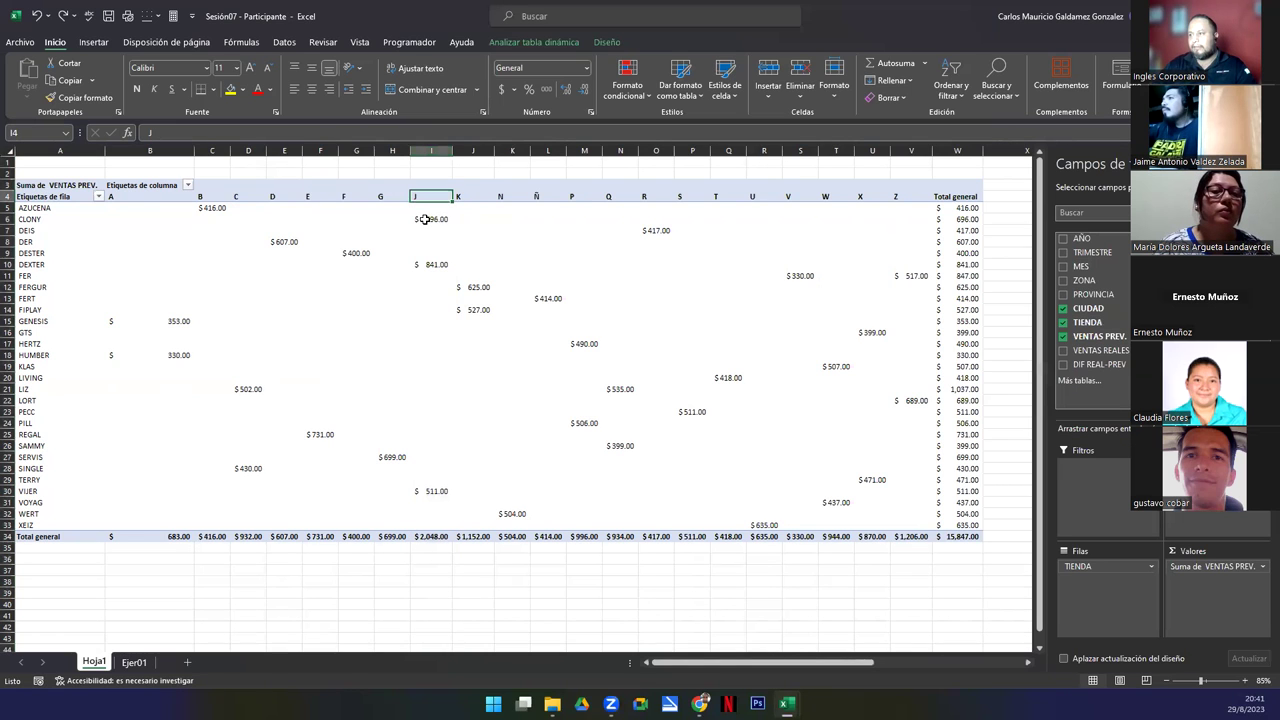
mouse_move(425, 219)
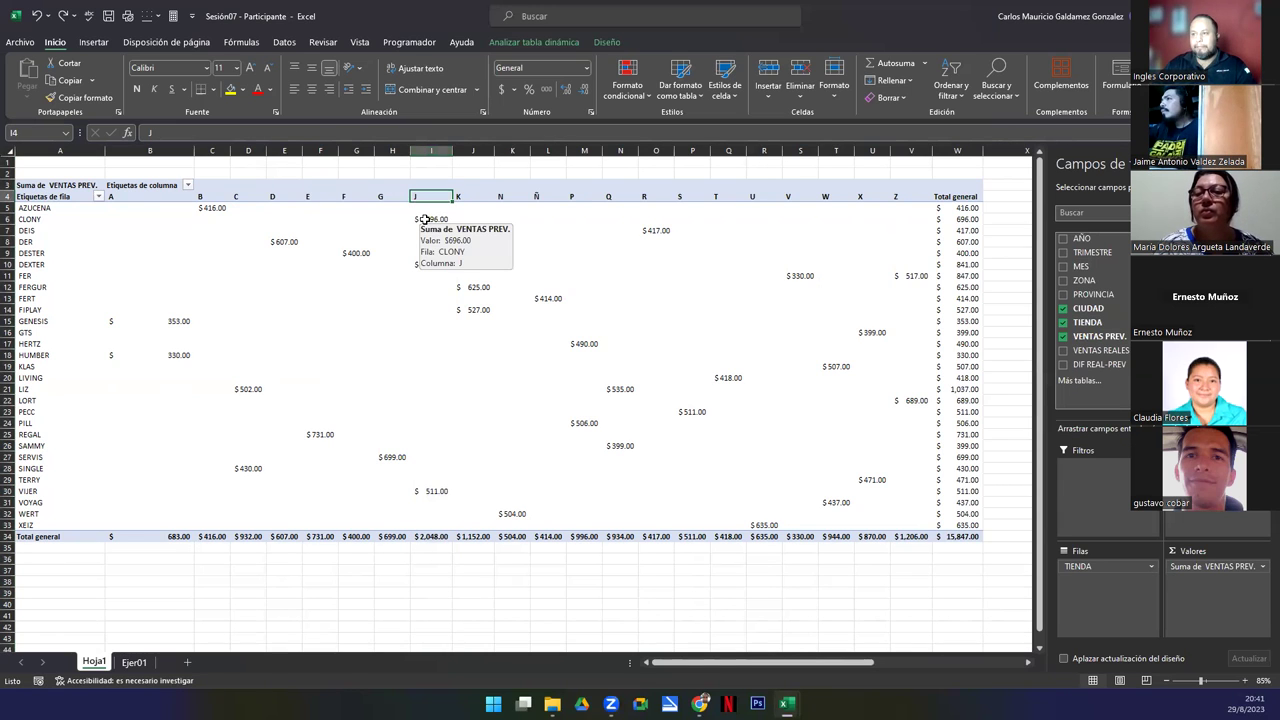
mouse_move(425, 265)
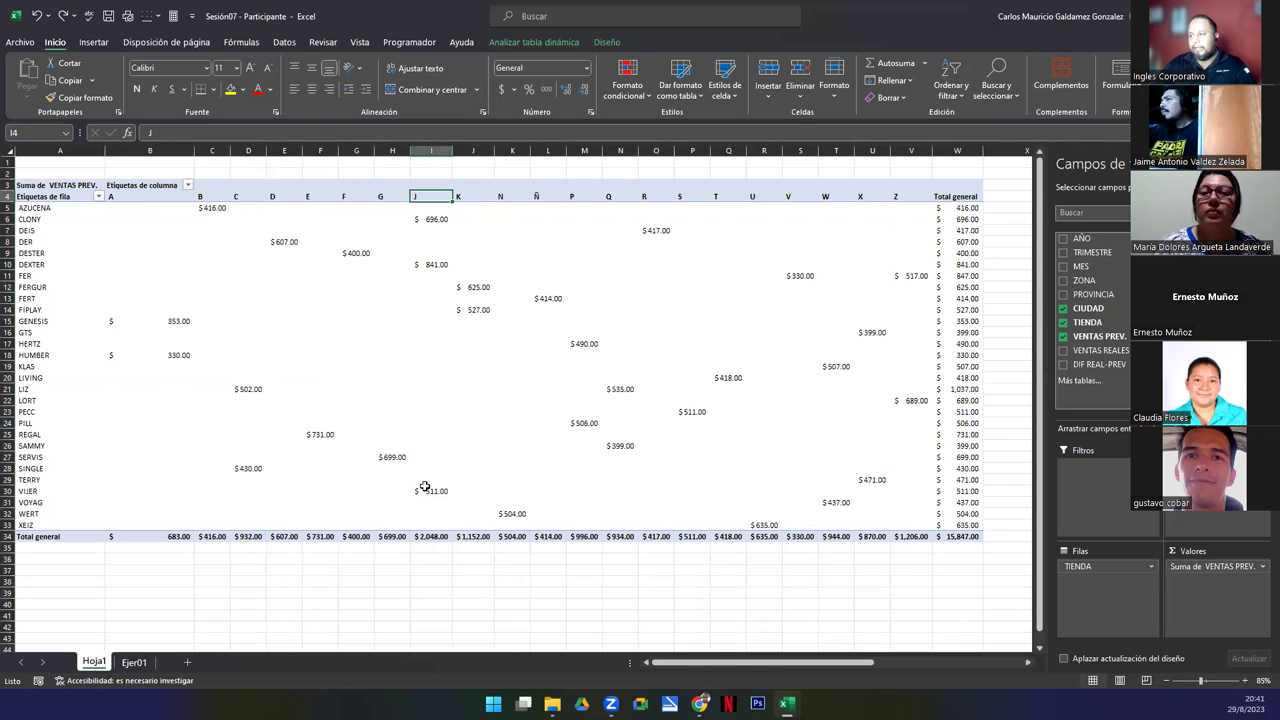
Insert a ZONA slicer for the pivot table and place it in the empty area beyond the Total general column
mouse_move(427, 491)
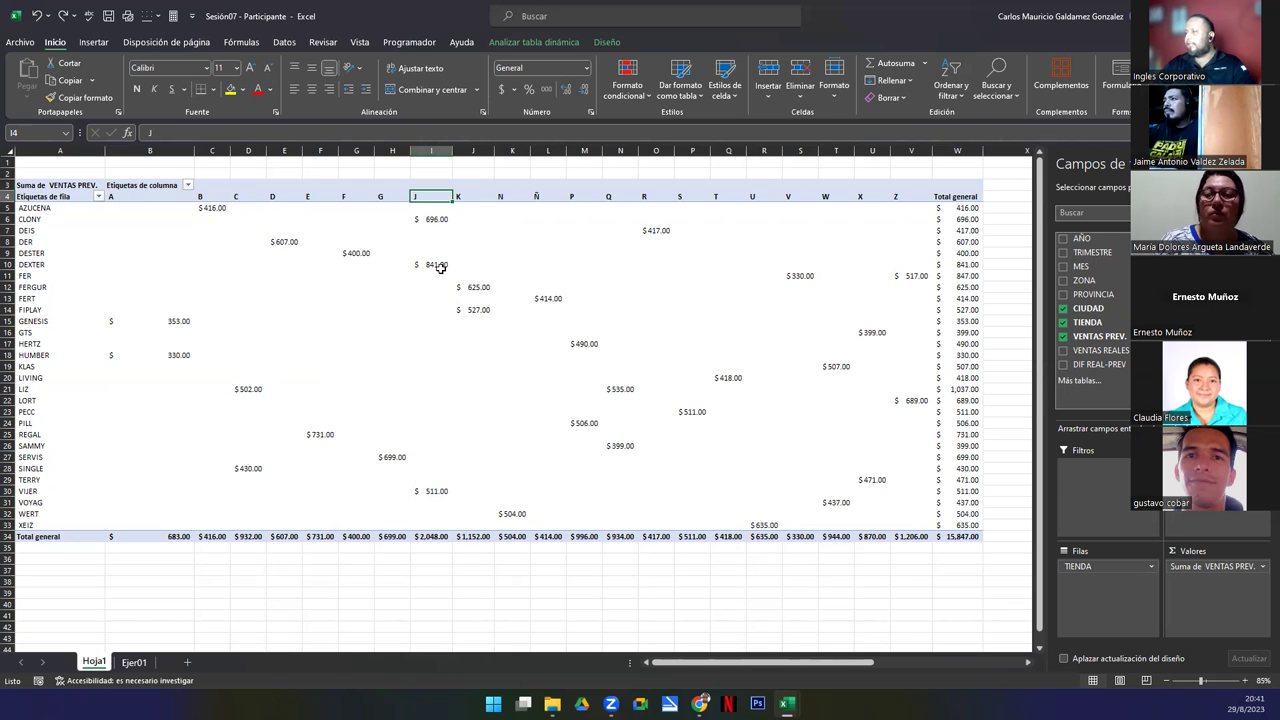
mouse_move(375, 369)
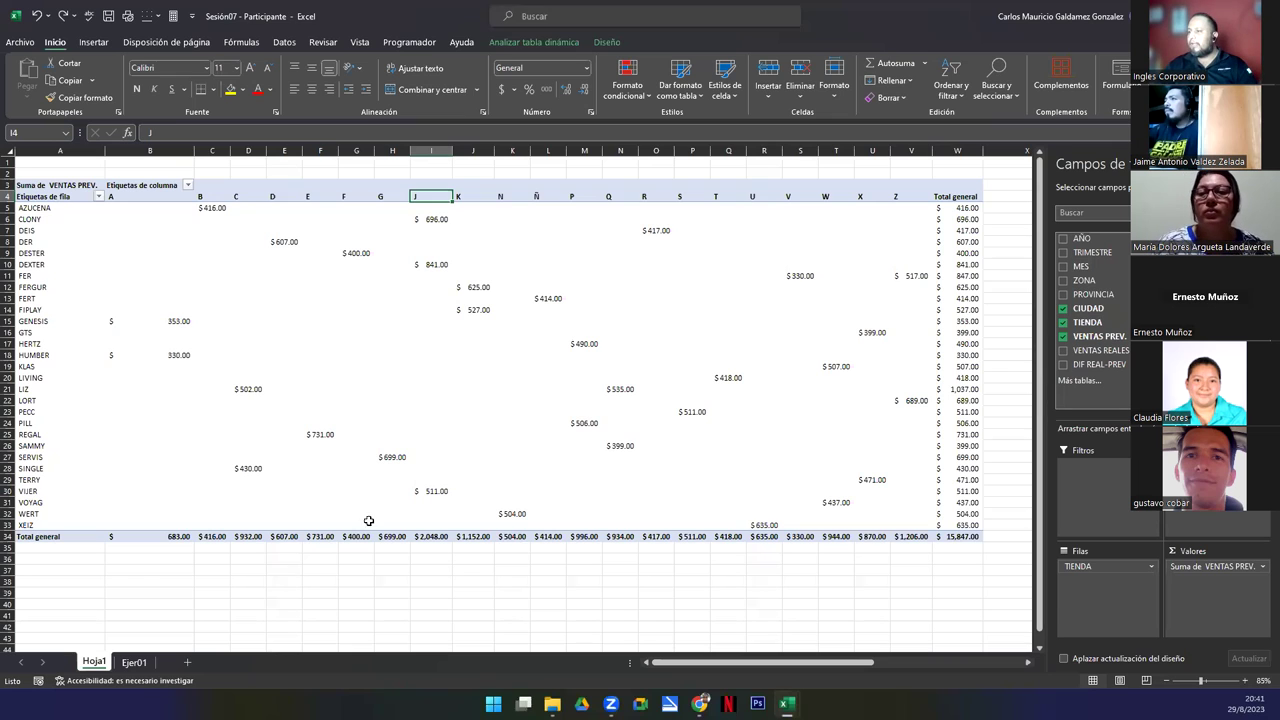
left_click(303, 381)
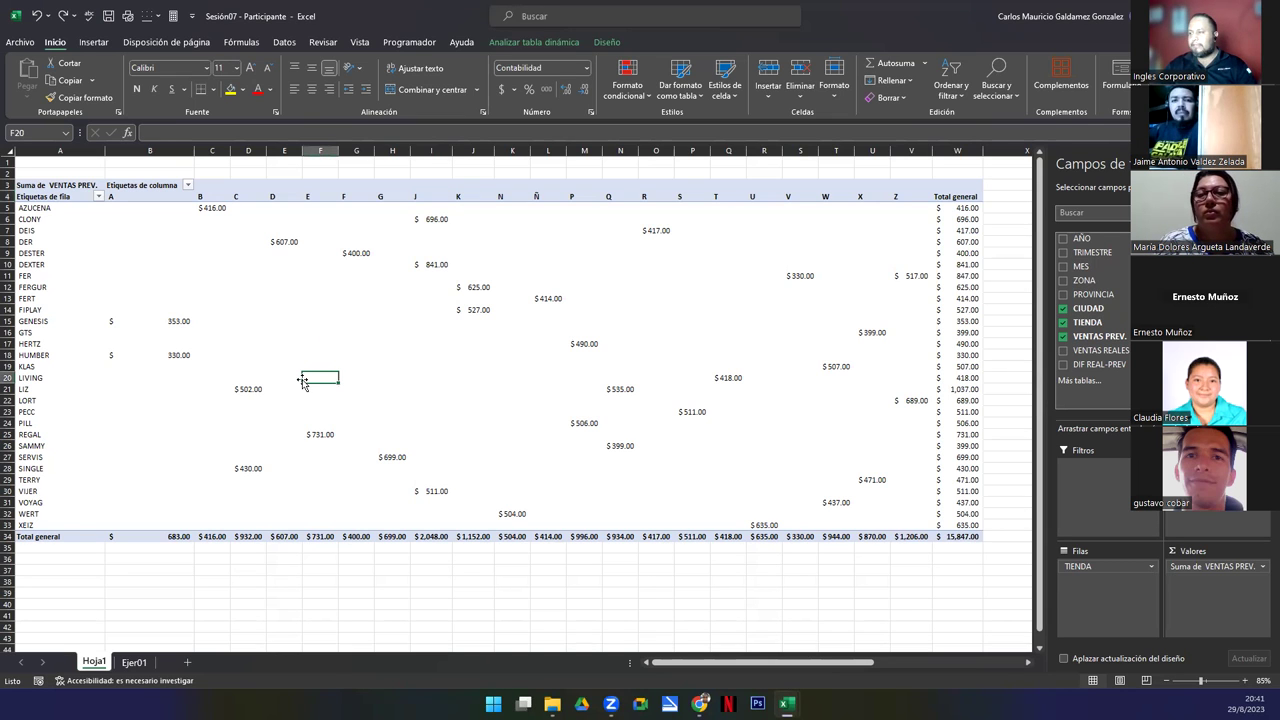
left_click(552, 44)
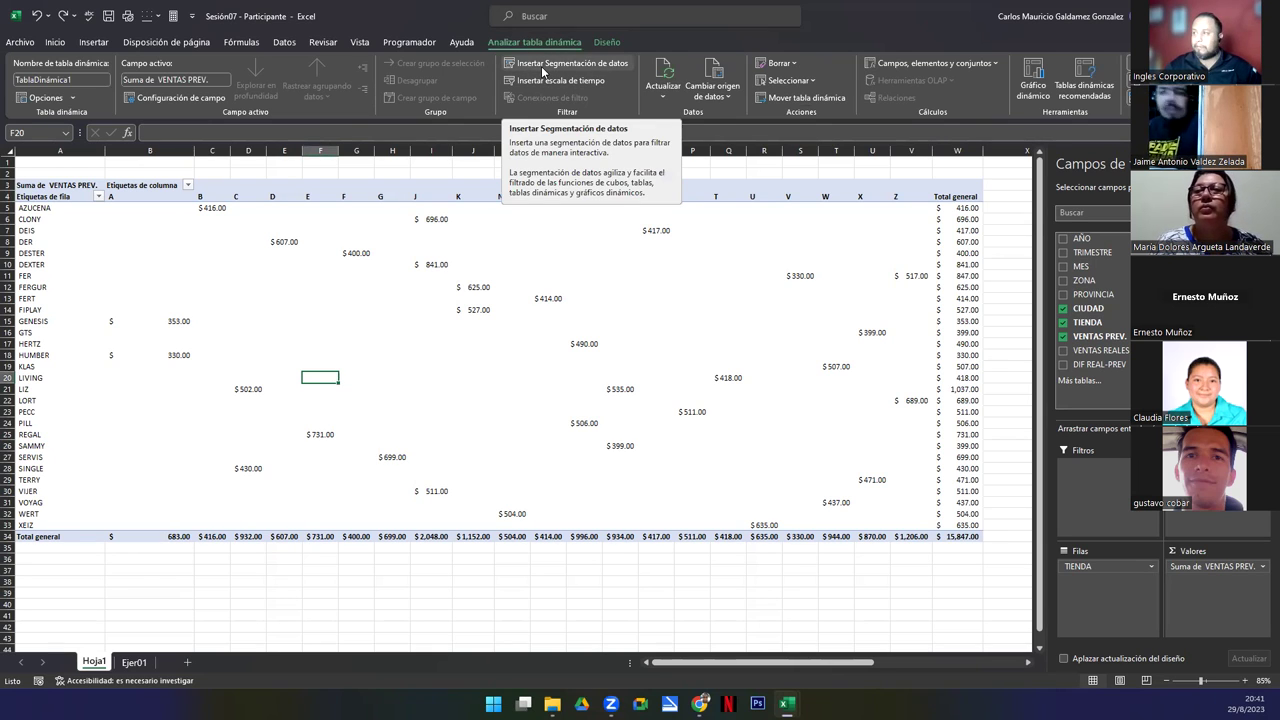
left_click(543, 68)
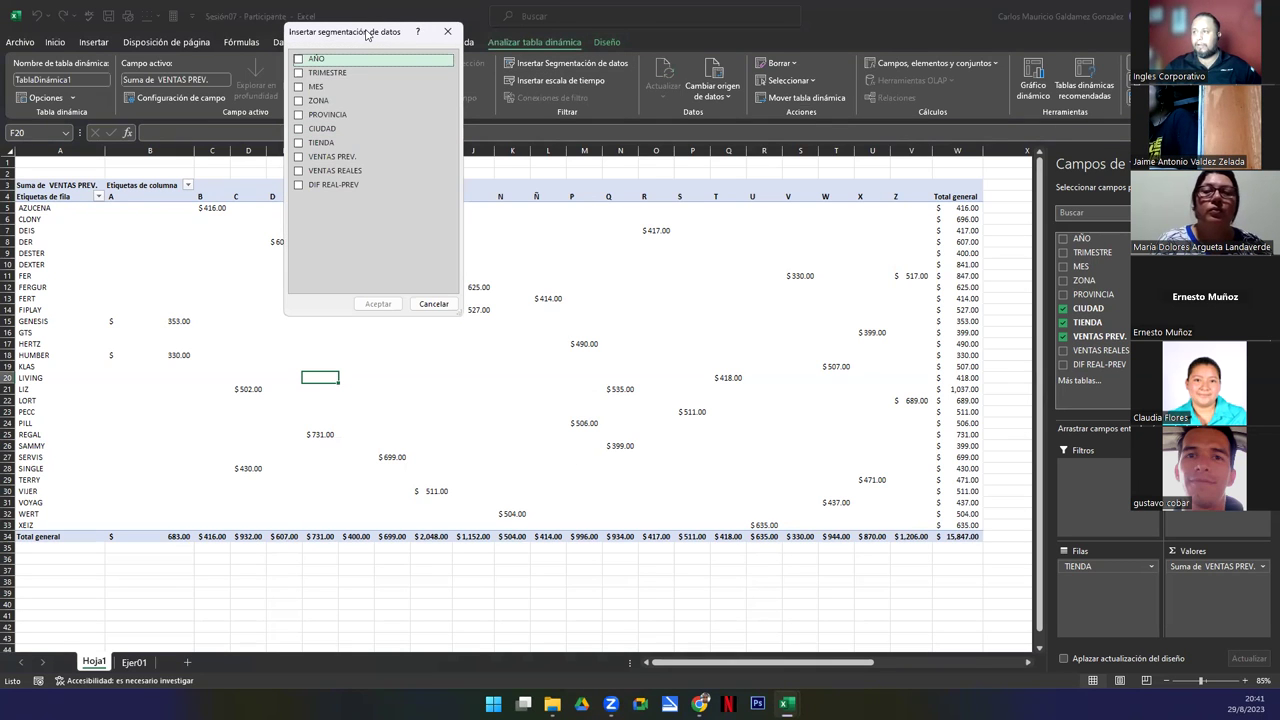
left_click_drag(366, 35, 619, 241)
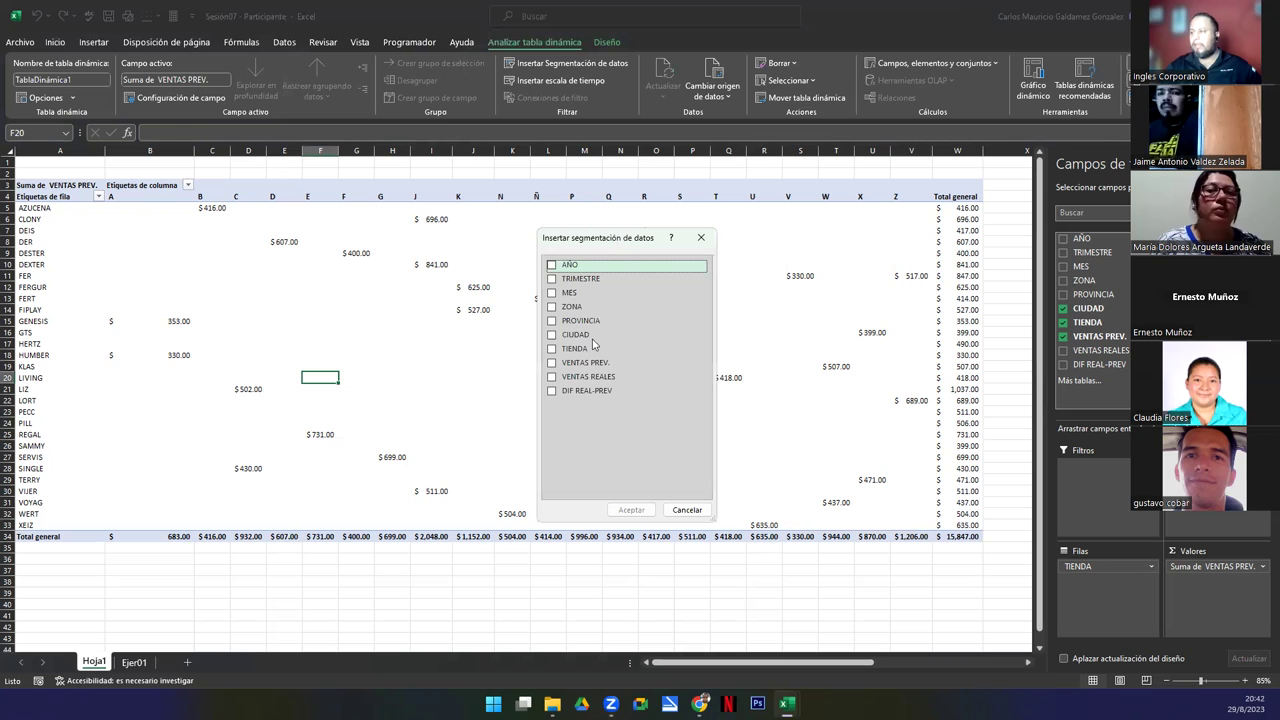
left_click(552, 307)
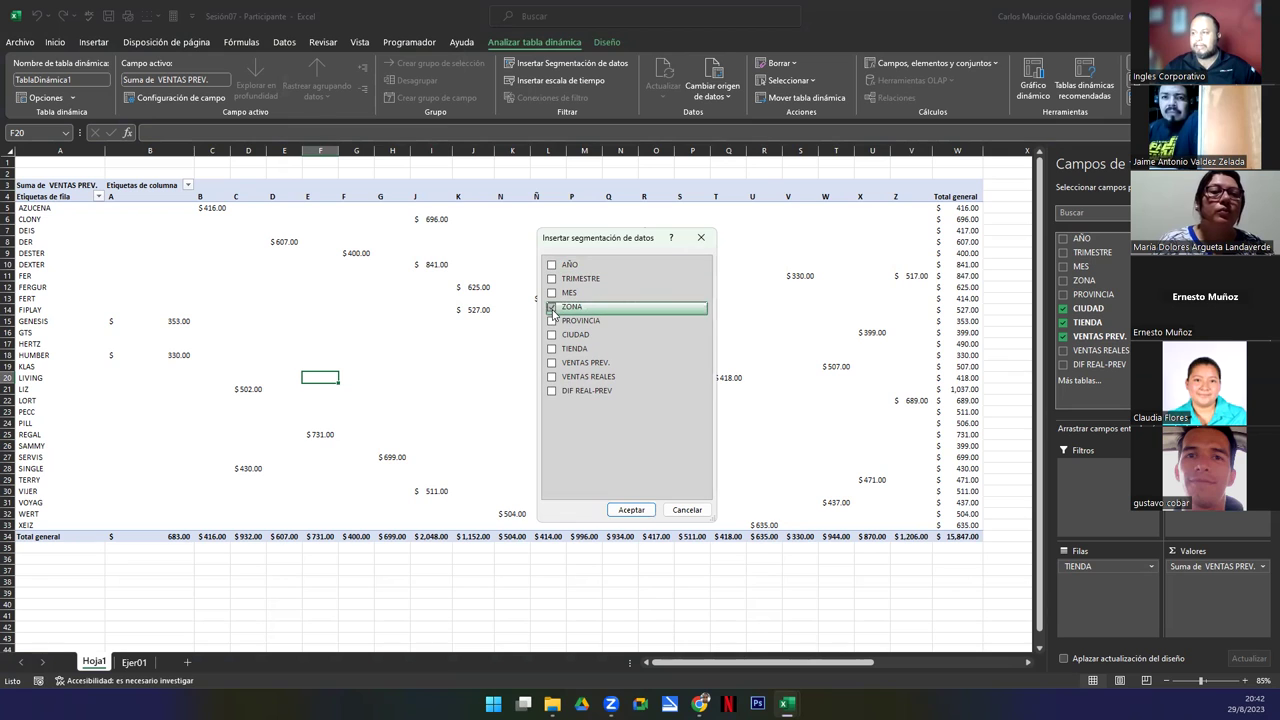
left_click(617, 512)
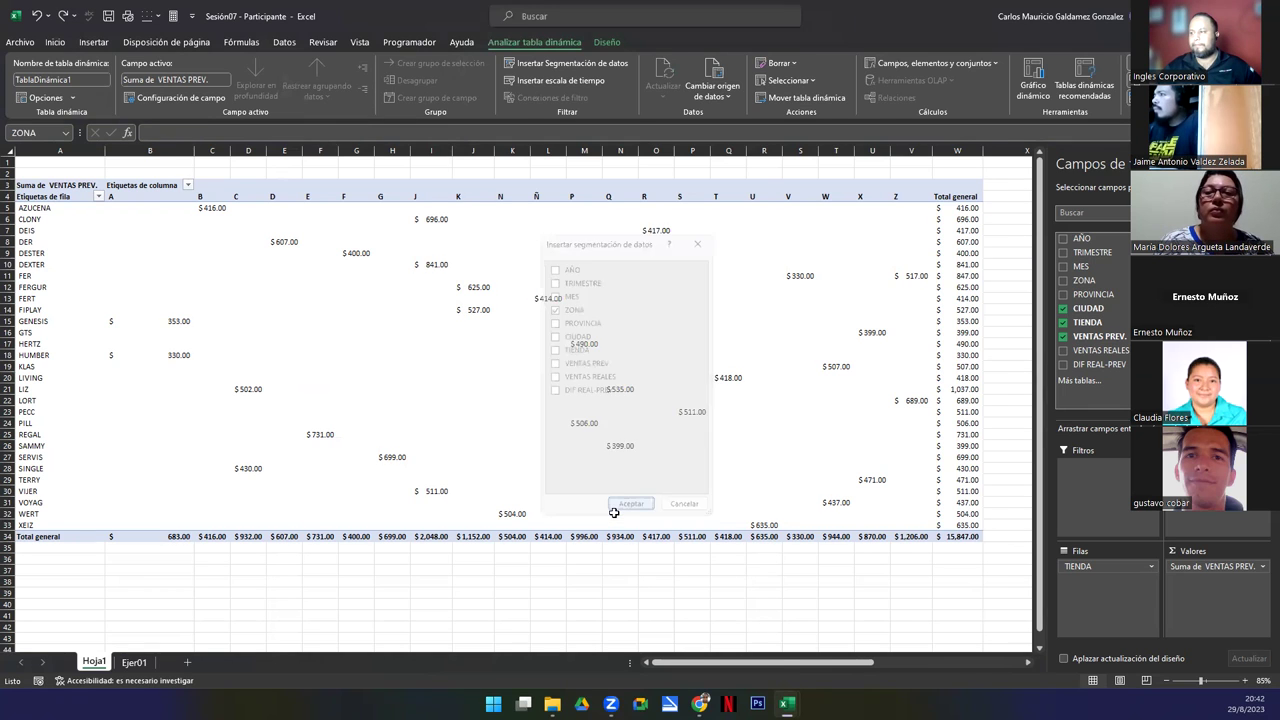
left_click_drag(505, 340, 1043, 347)
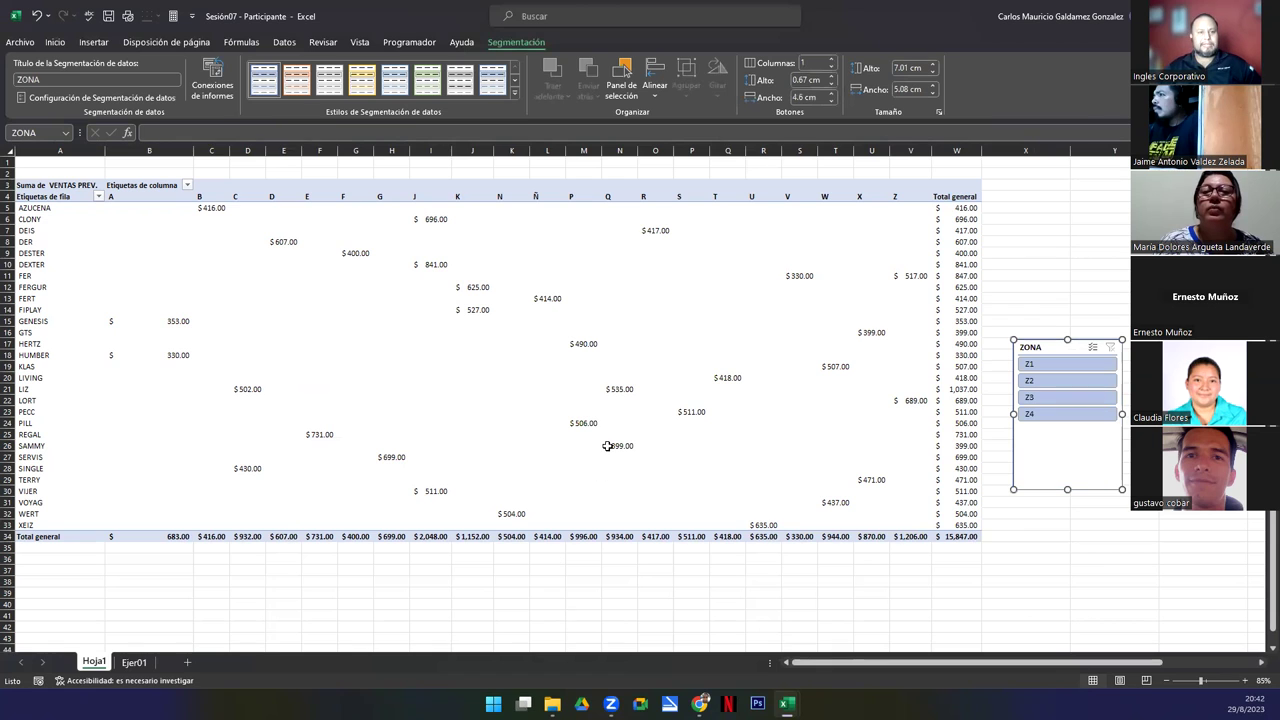
mouse_move(607, 446)
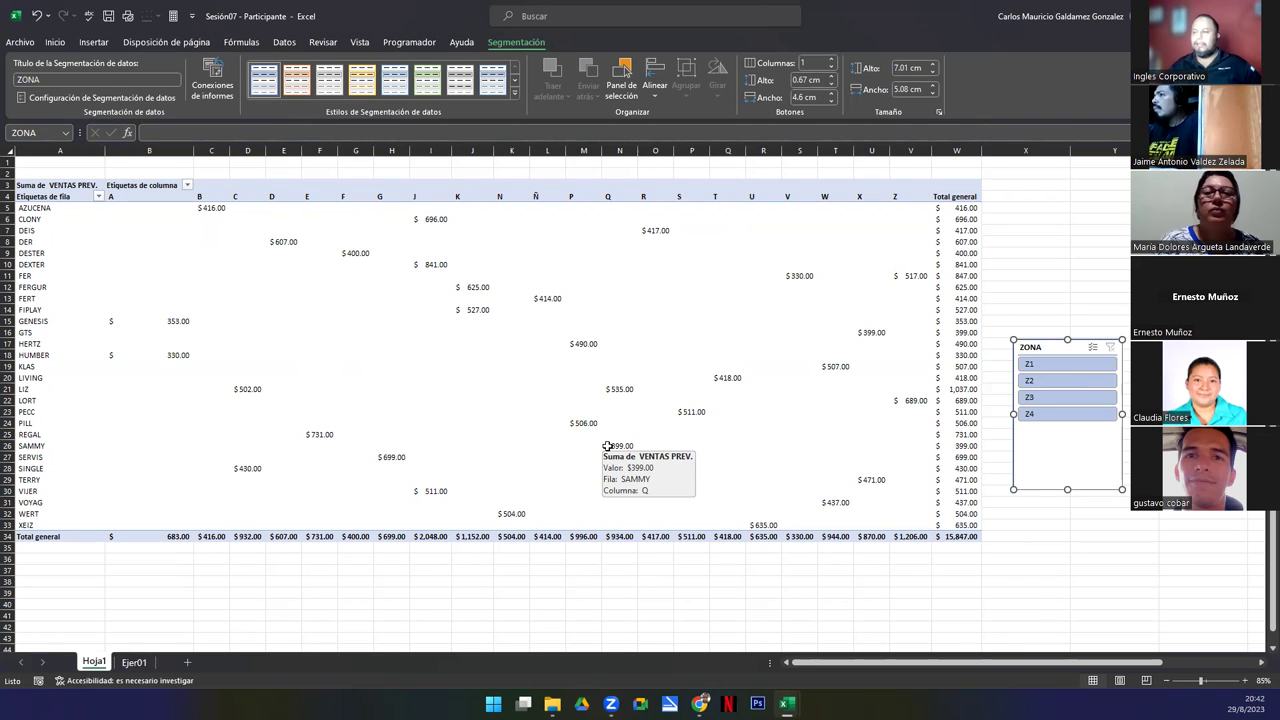
Apply the light blue medium pivot table style with black header and total rows
left_click(296, 366)
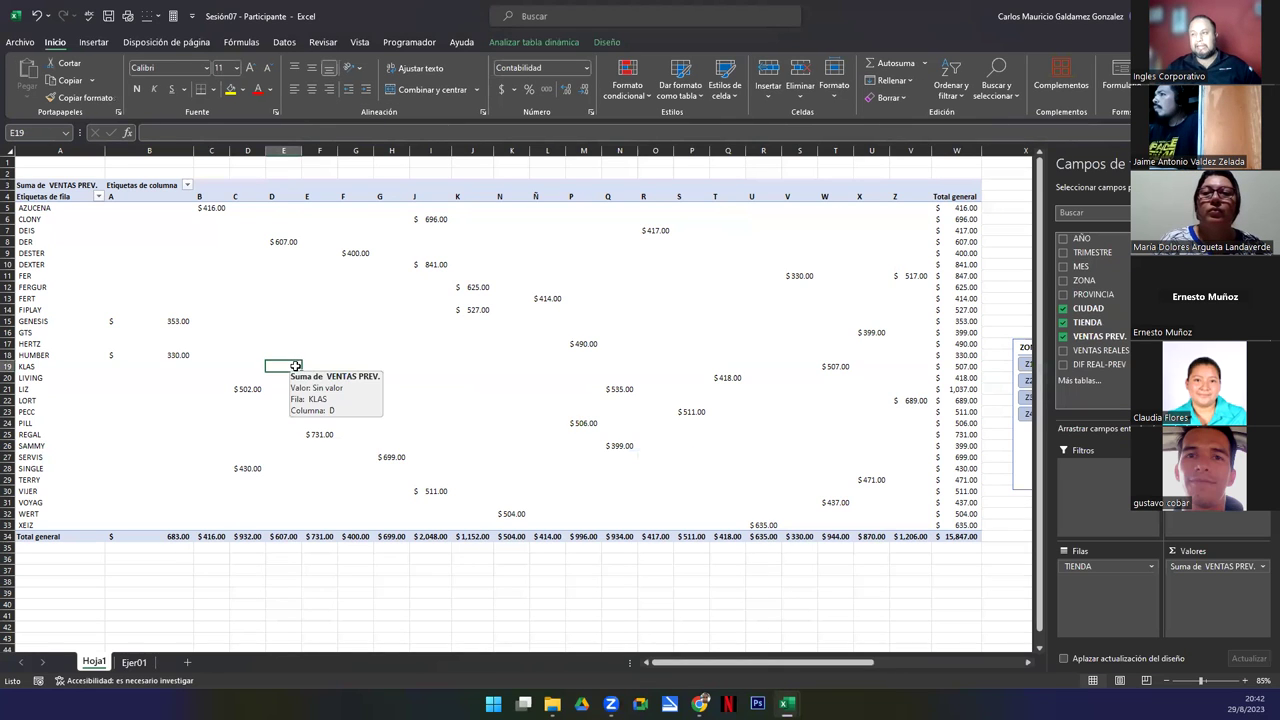
left_click(605, 42)
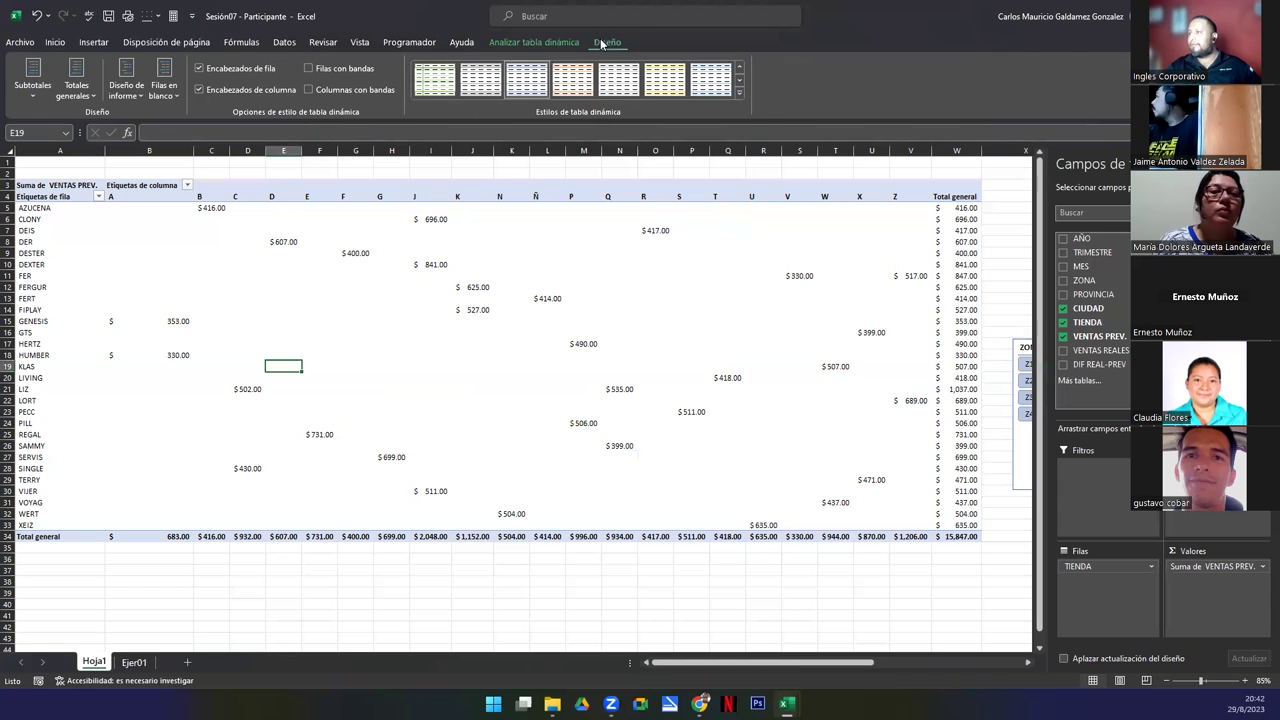
left_click(739, 91)
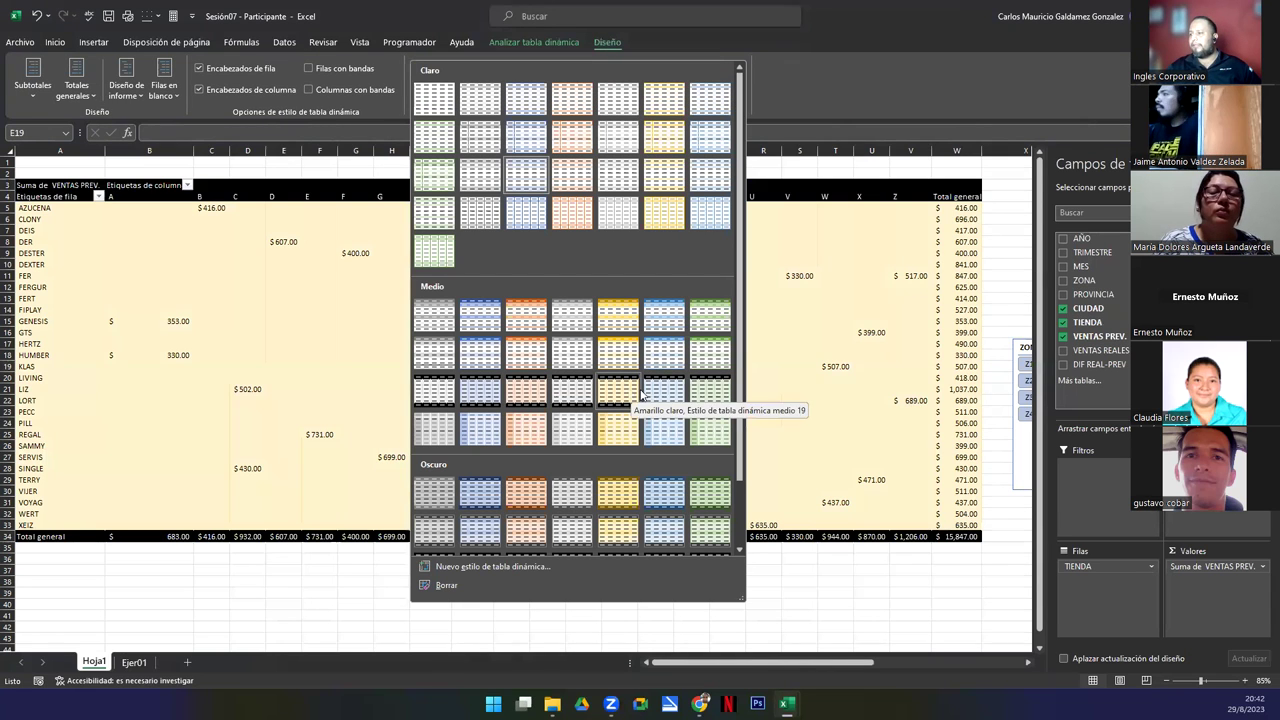
left_click(651, 394)
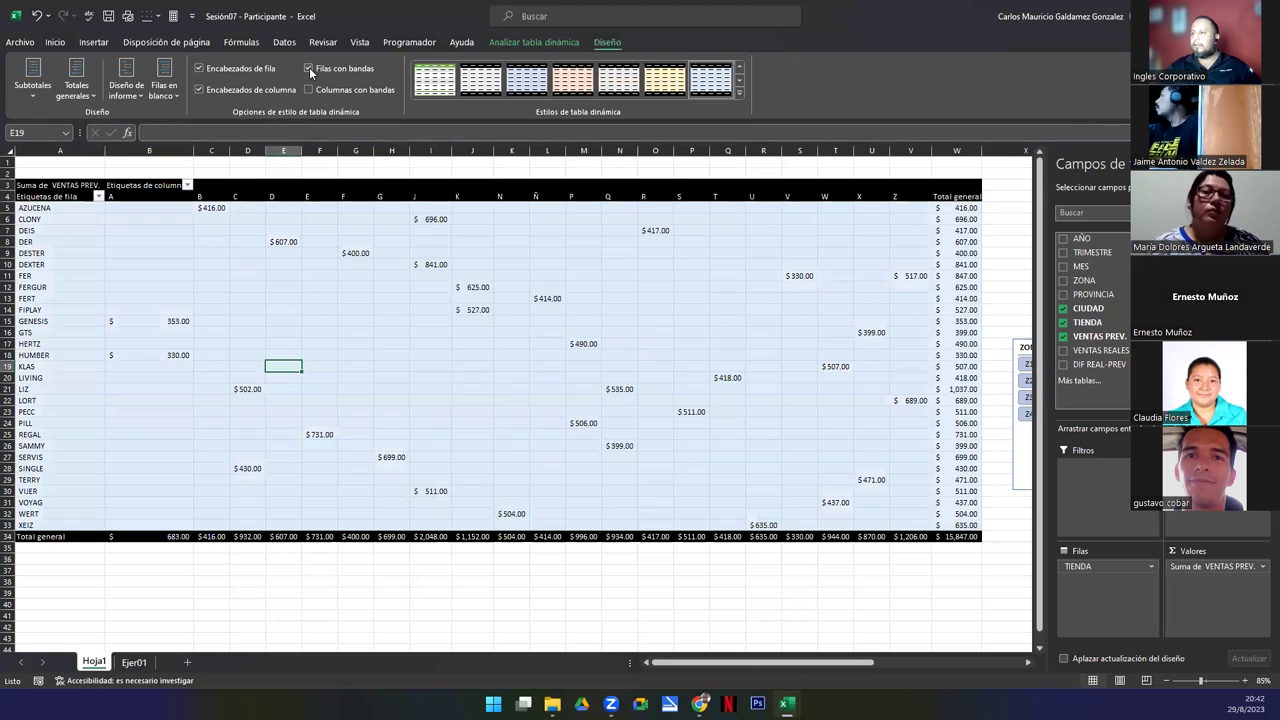
Turn off the pivot table's grand totals for both rows and columns
left_click(126, 88)
left_click(76, 95)
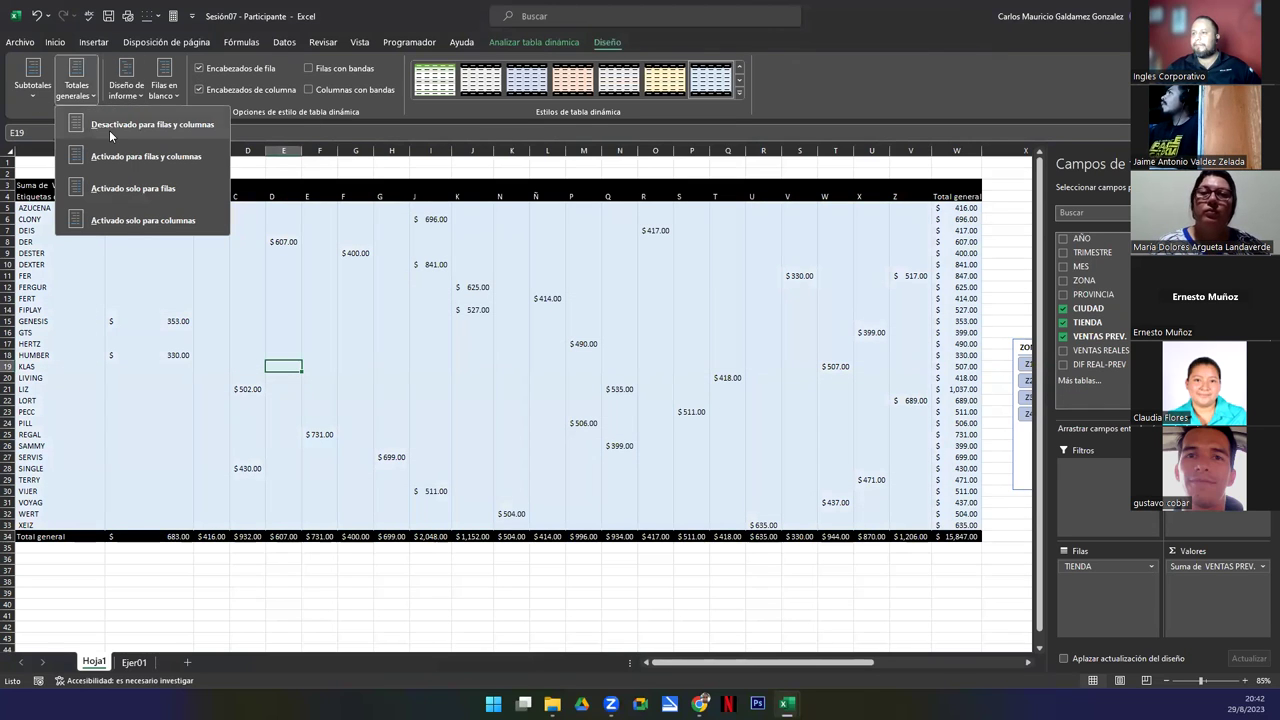
left_click(109, 126)
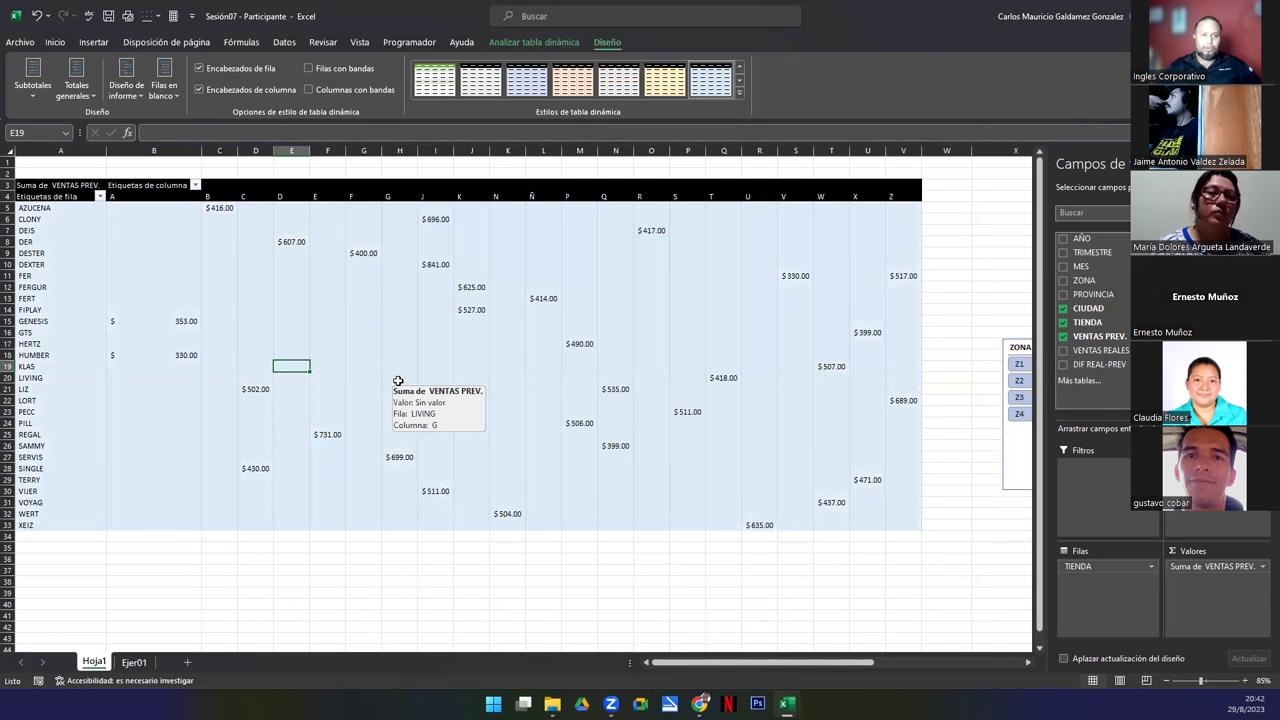
Try showing the grand totals for rows only, and undo that change
left_click(350, 365)
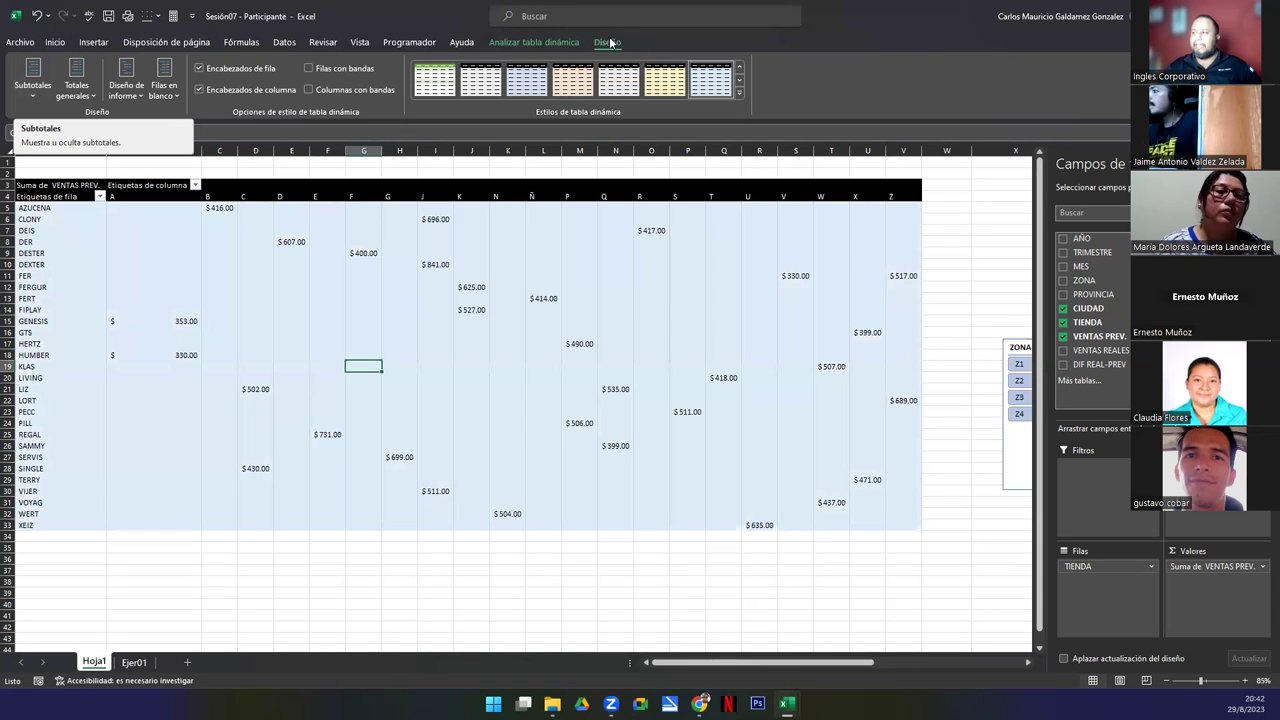
left_click(38, 85)
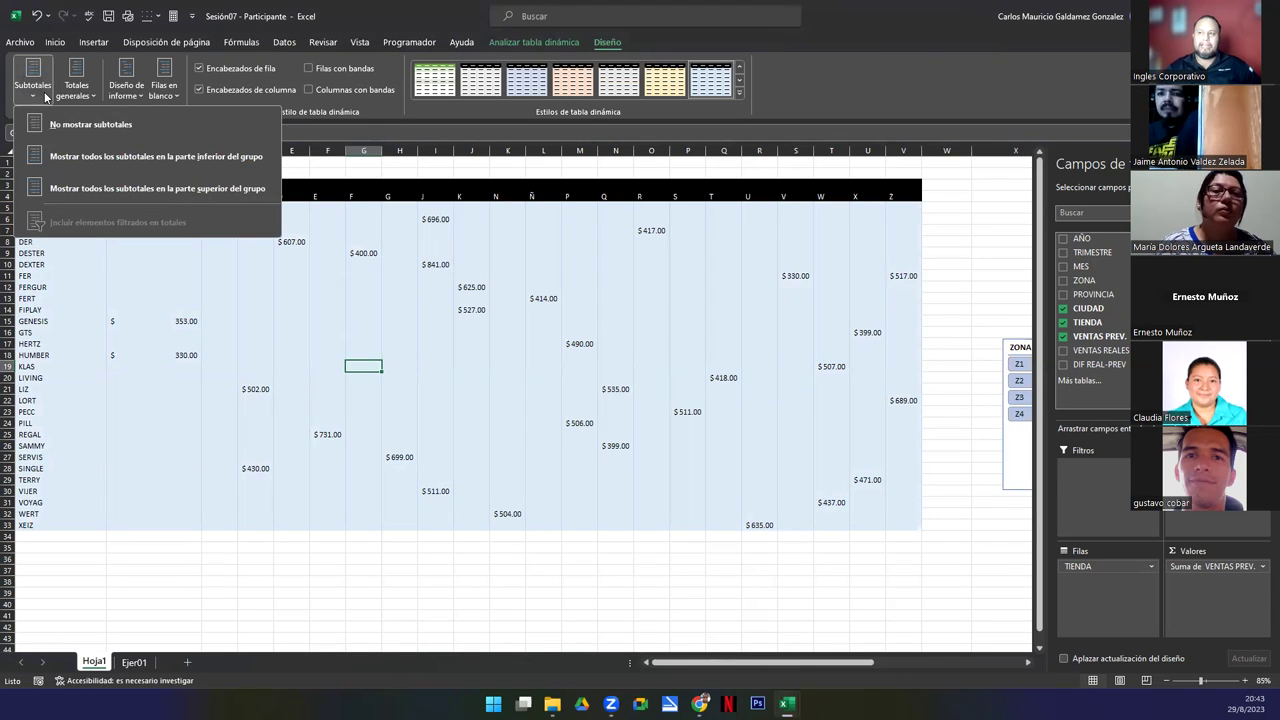
left_click(74, 92)
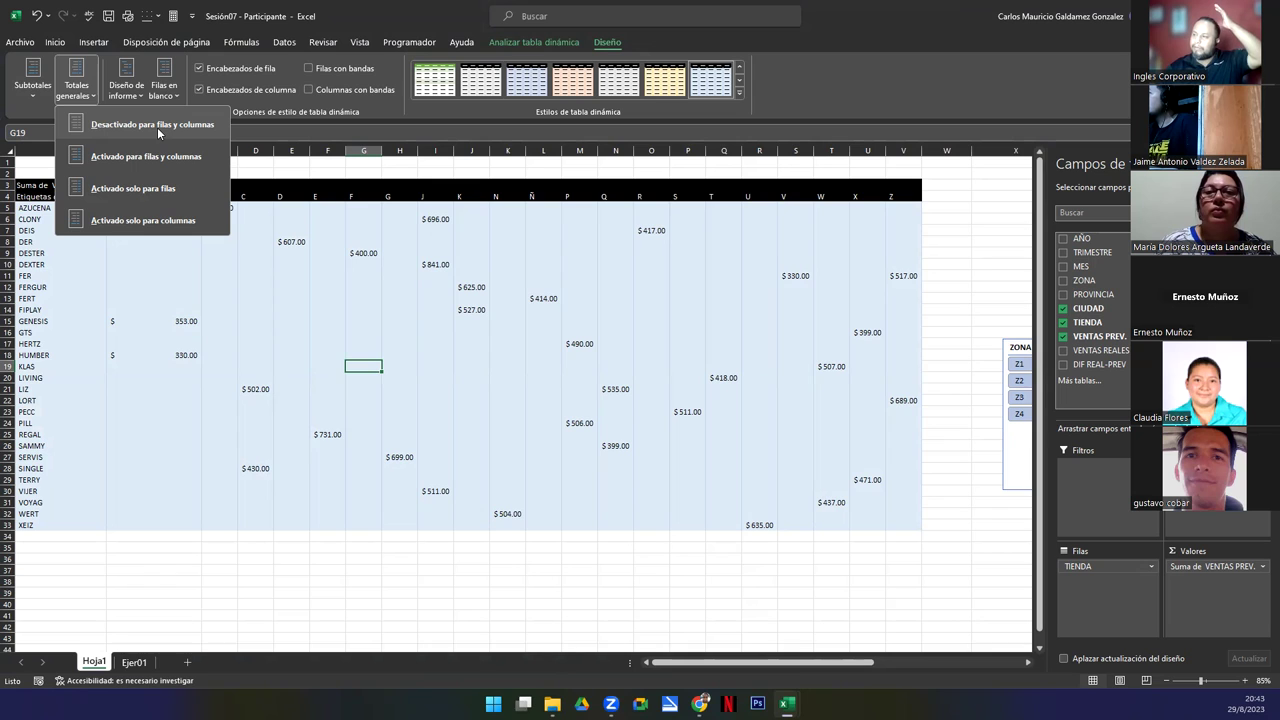
left_click(161, 191)
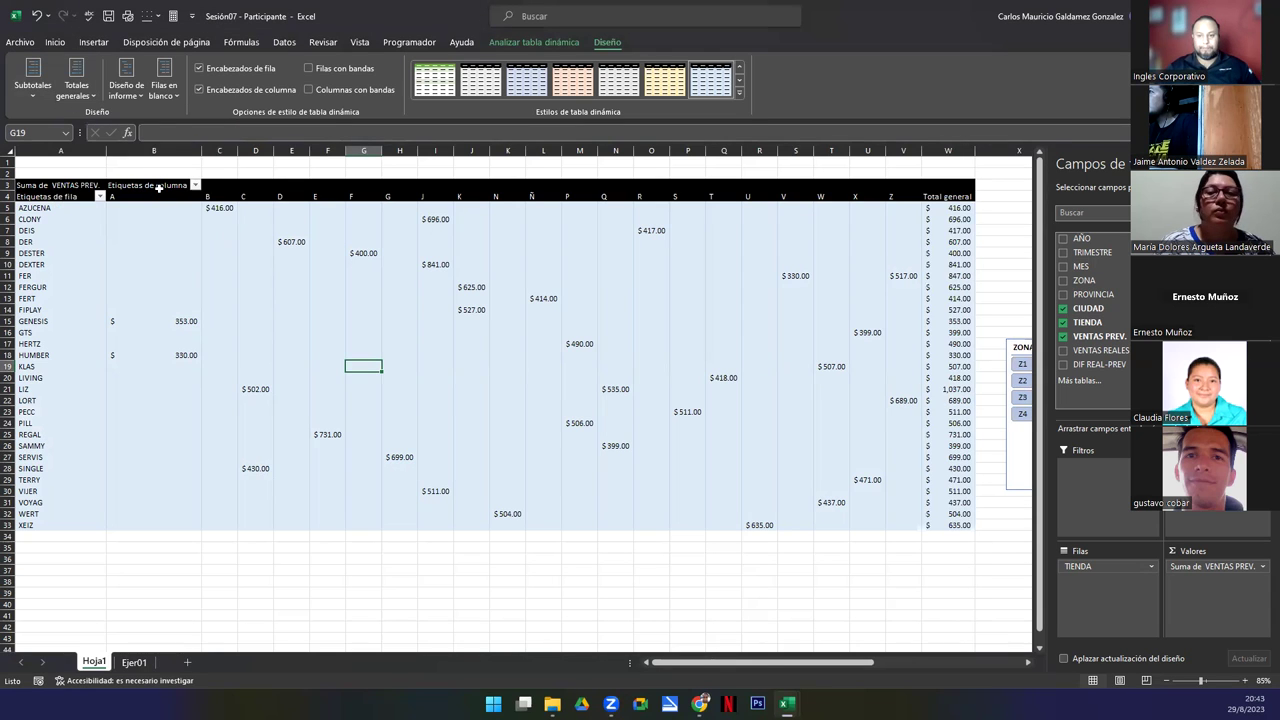
key("ctrl+z")
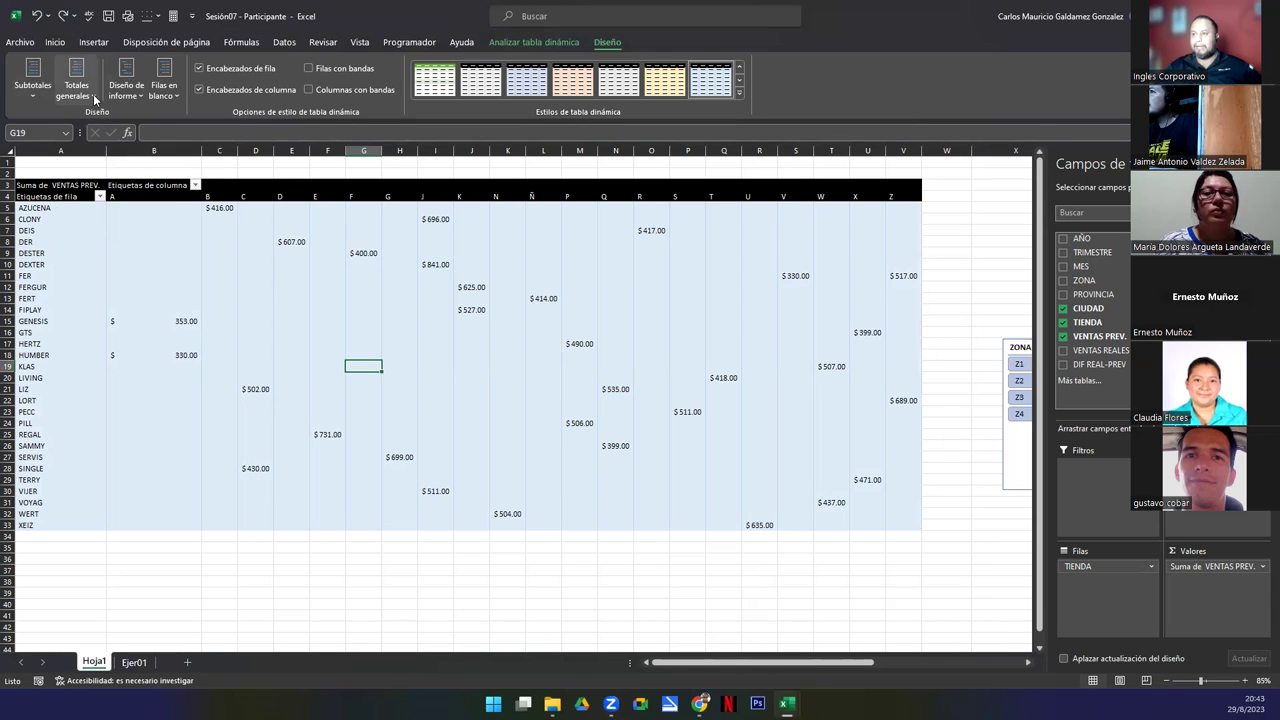
Show the pivot table's grand totals for columns only
left_click(92, 96)
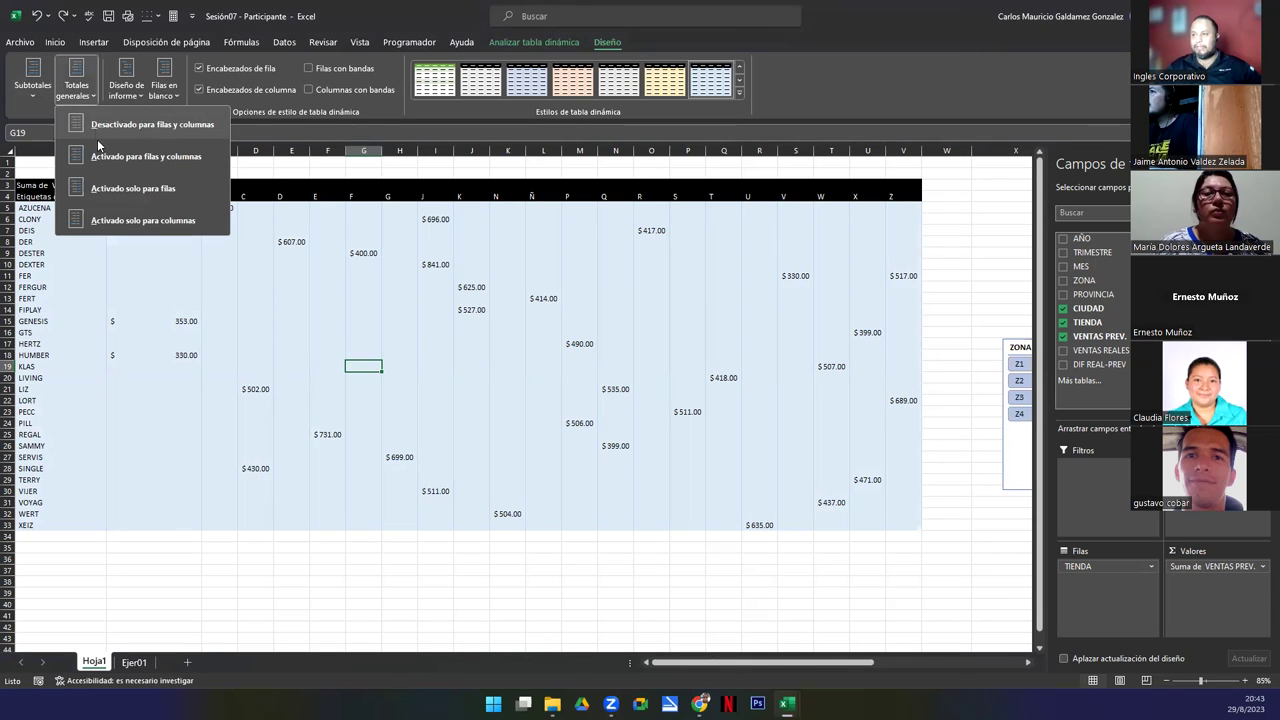
left_click(102, 220)
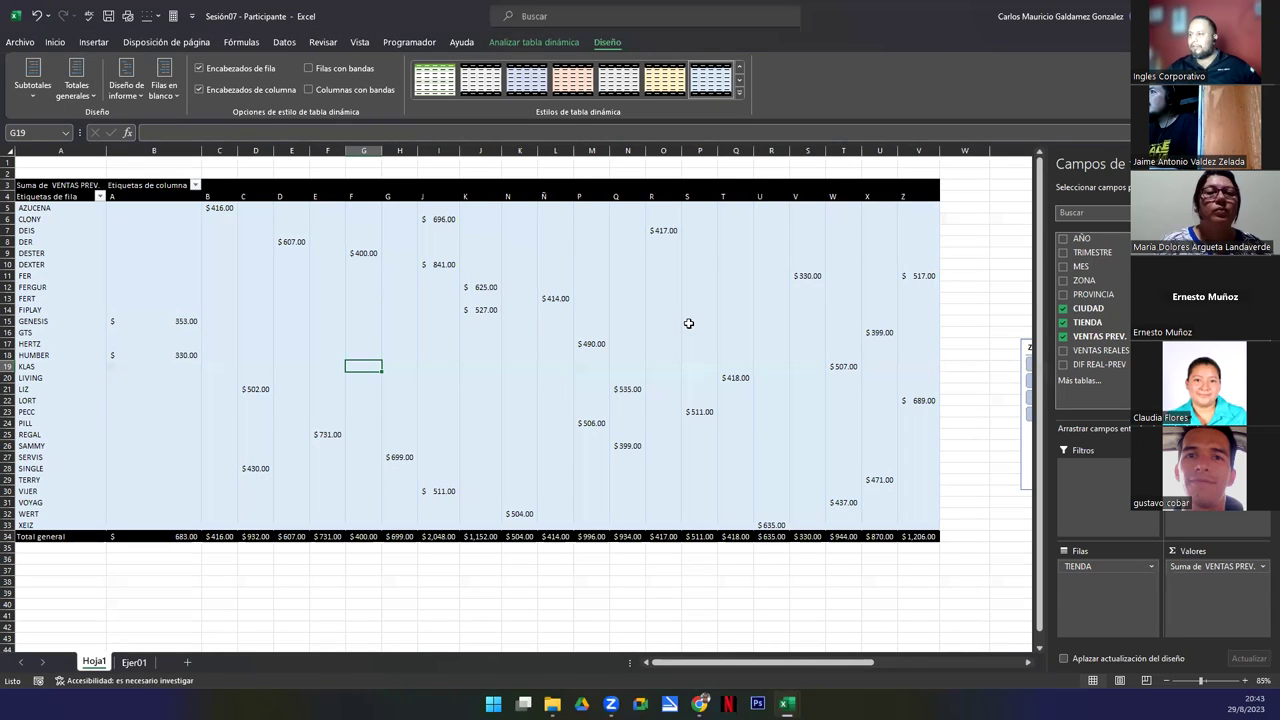
left_click(978, 338)
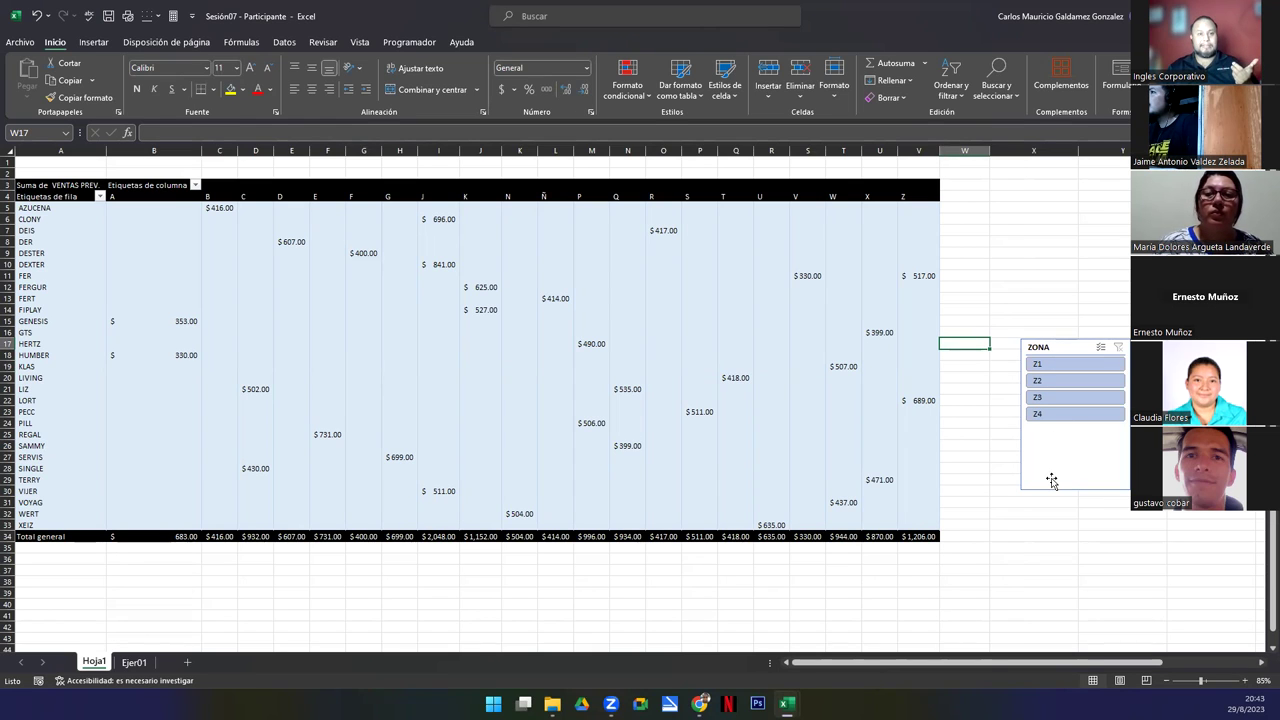
Move the ZONA slicer beside the pivot table's header and shrink it around its buttons, and filter the table to Z1
left_click_drag(1048, 355, 988, 199)
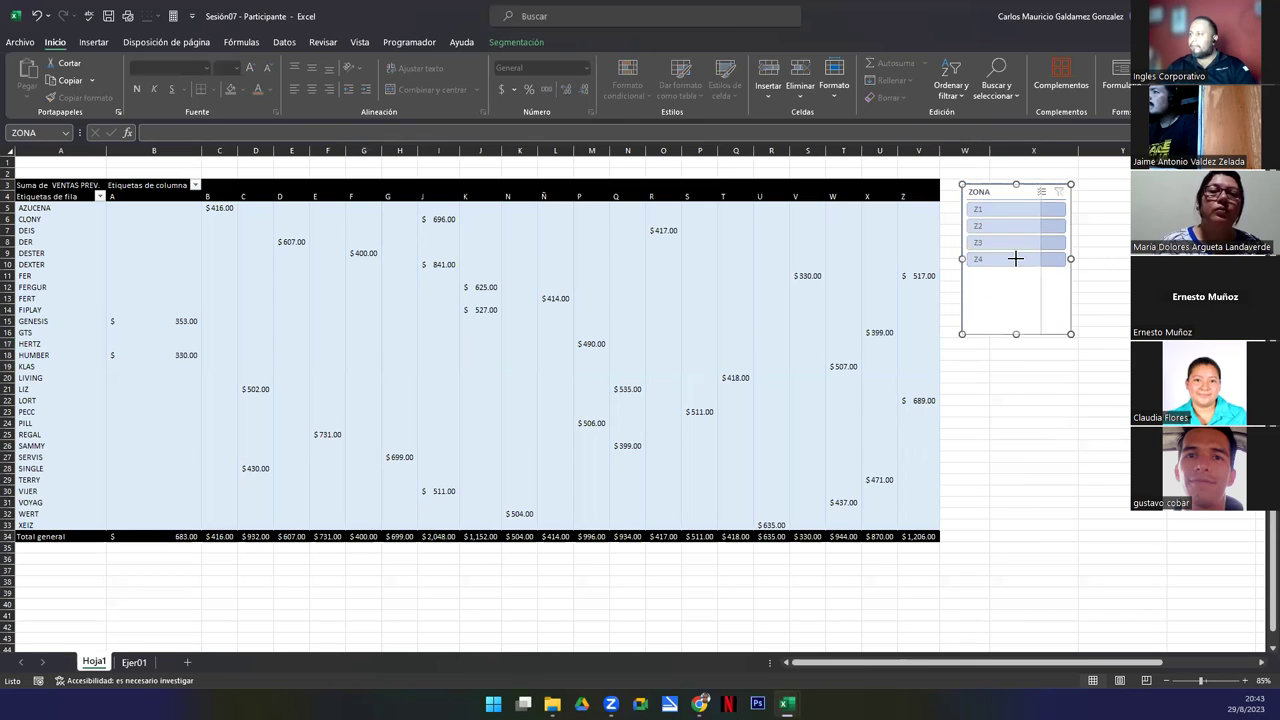
left_click_drag(1014, 270, 987, 276)
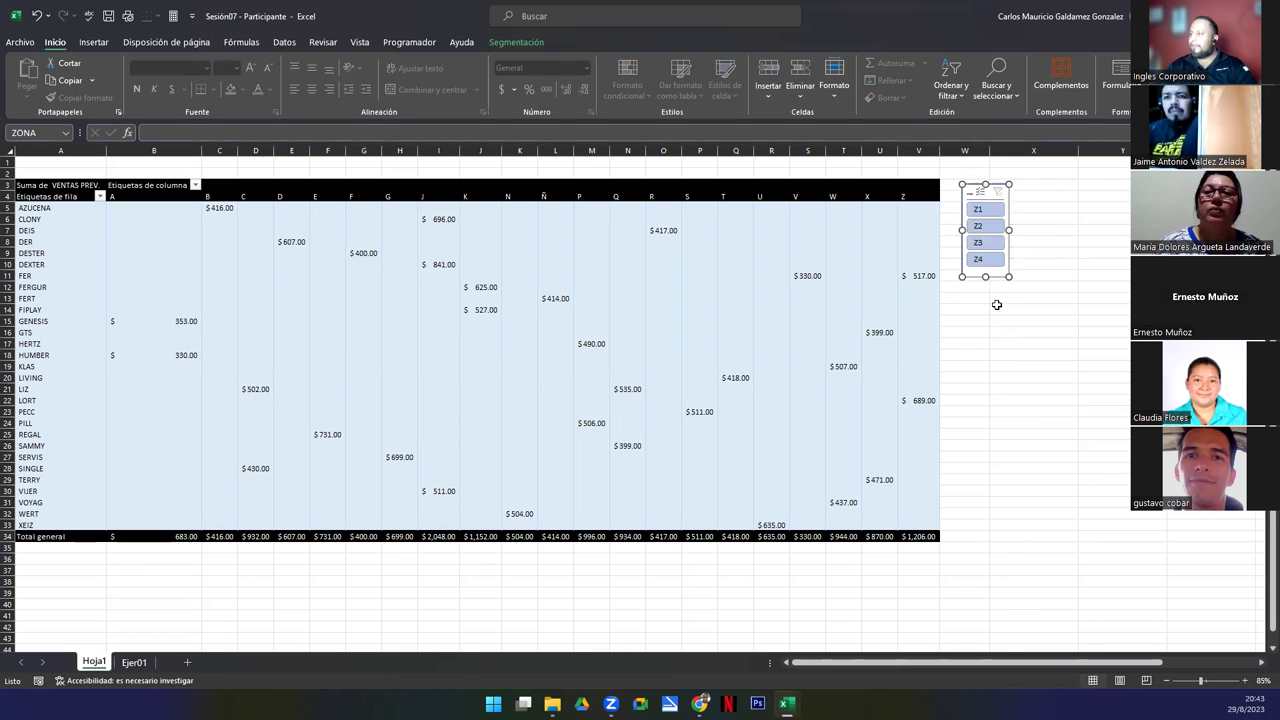
left_click(989, 216)
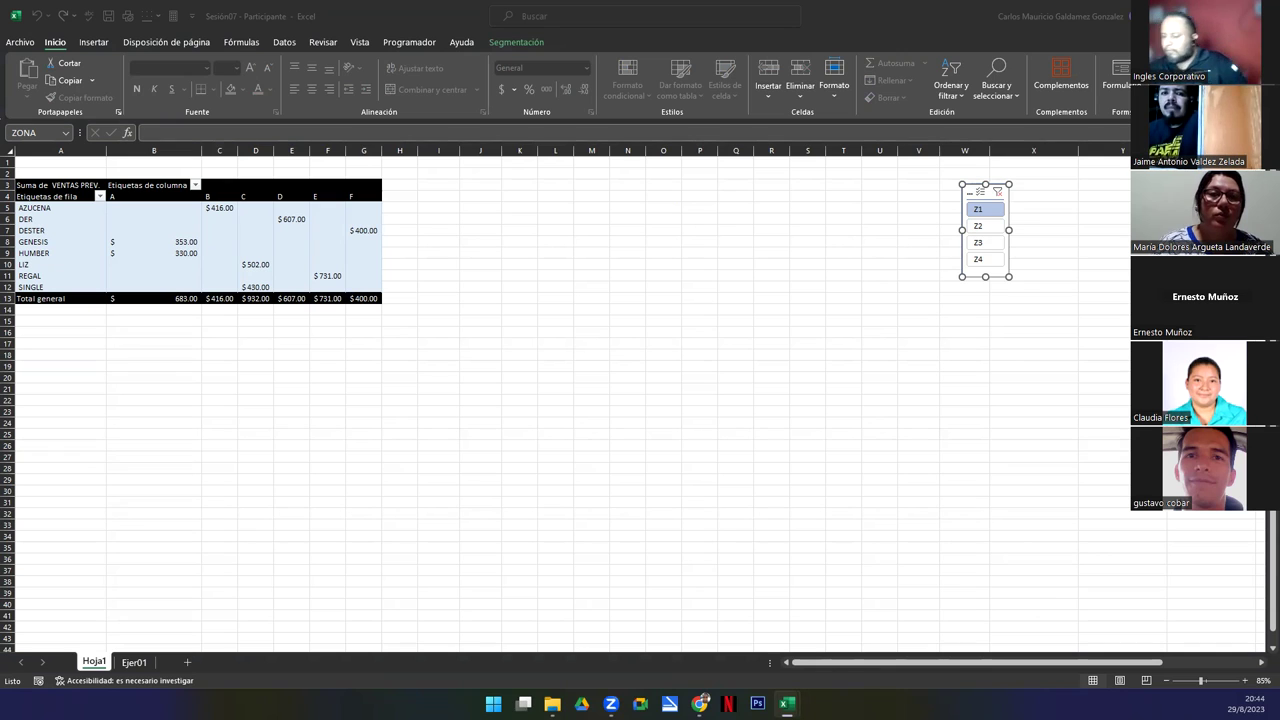
Switch the Z1-filtered pivot table's grand totals to rows only
left_click(222, 234)
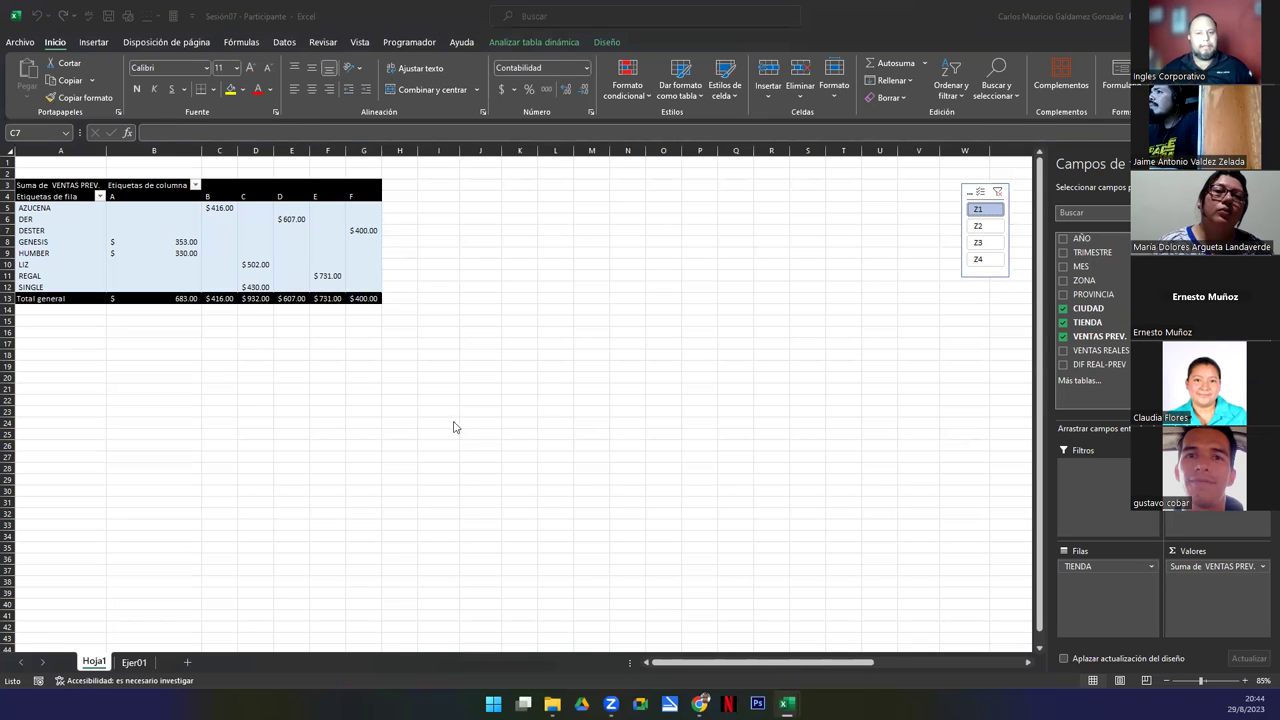
mouse_move(299, 234)
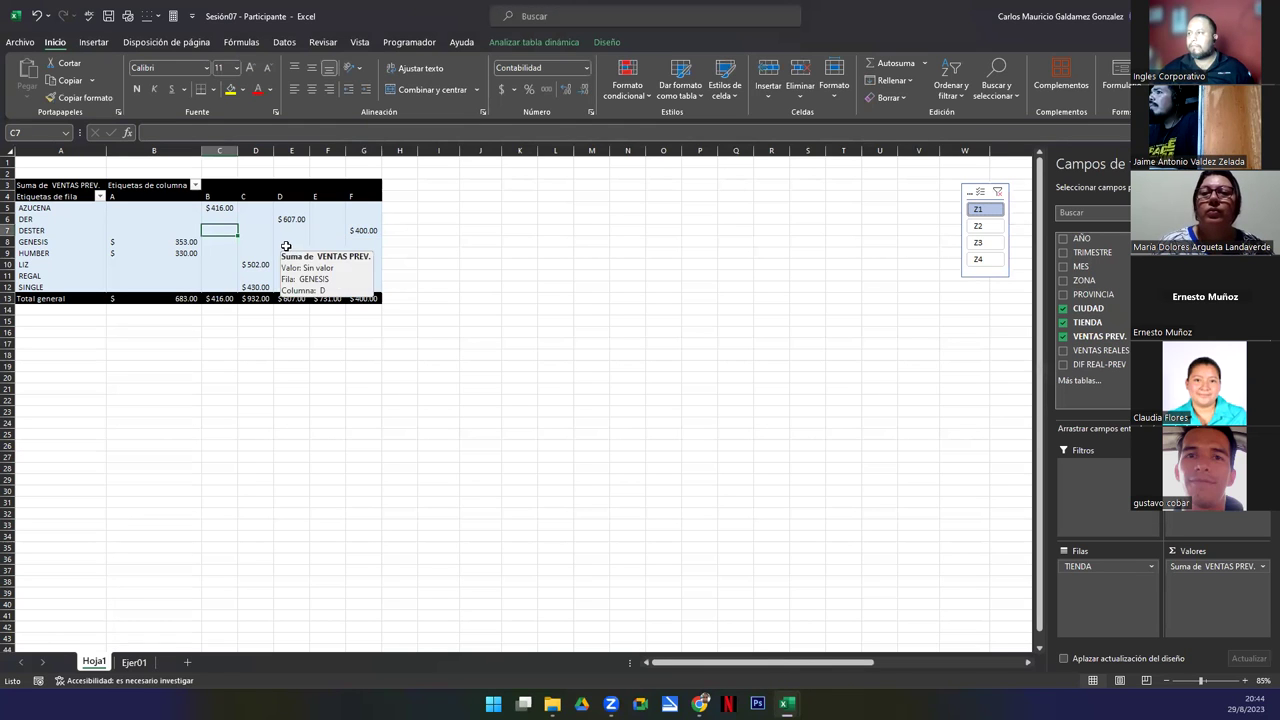
left_click(604, 43)
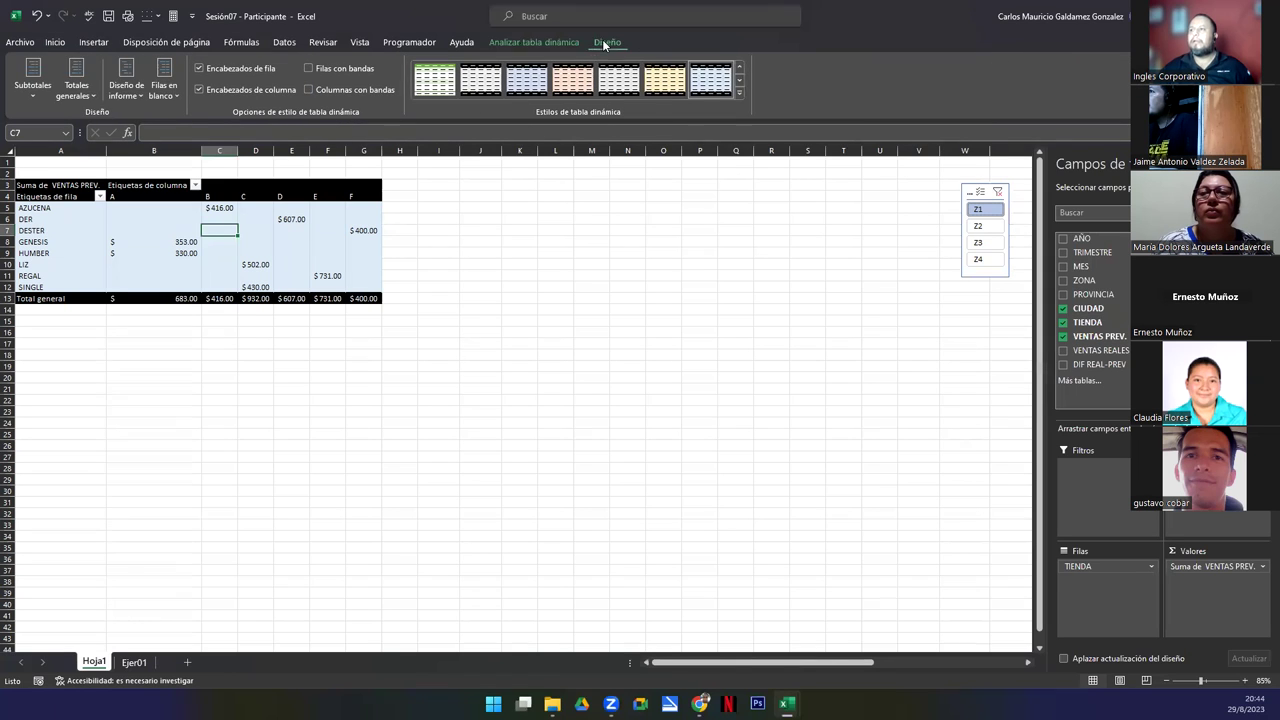
left_click(87, 93)
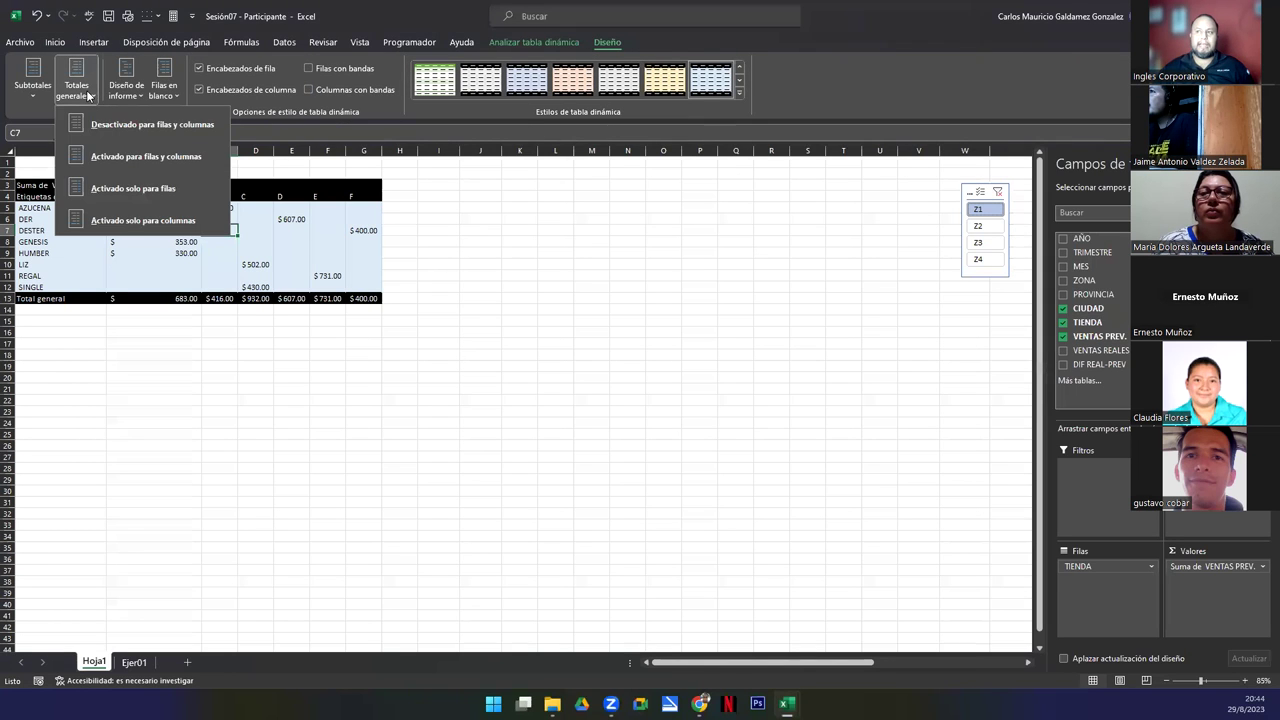
left_click(145, 188)
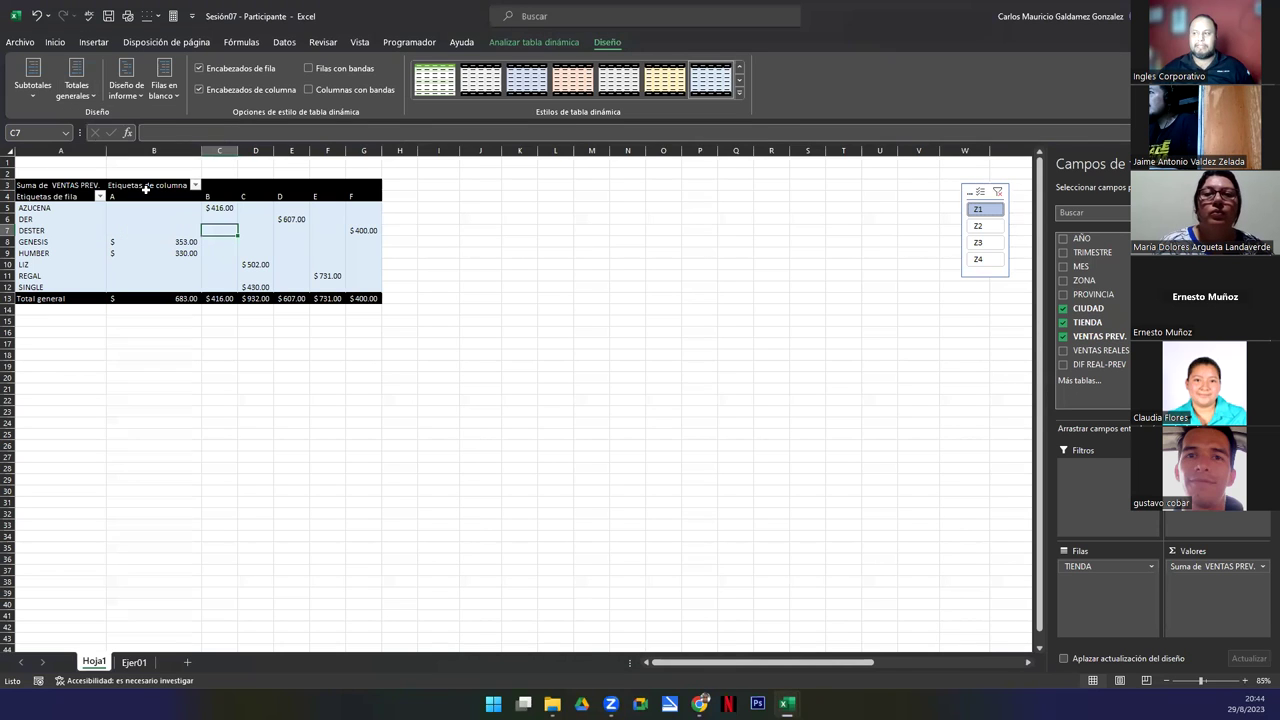
left_click(76, 80)
left_click(125, 187)
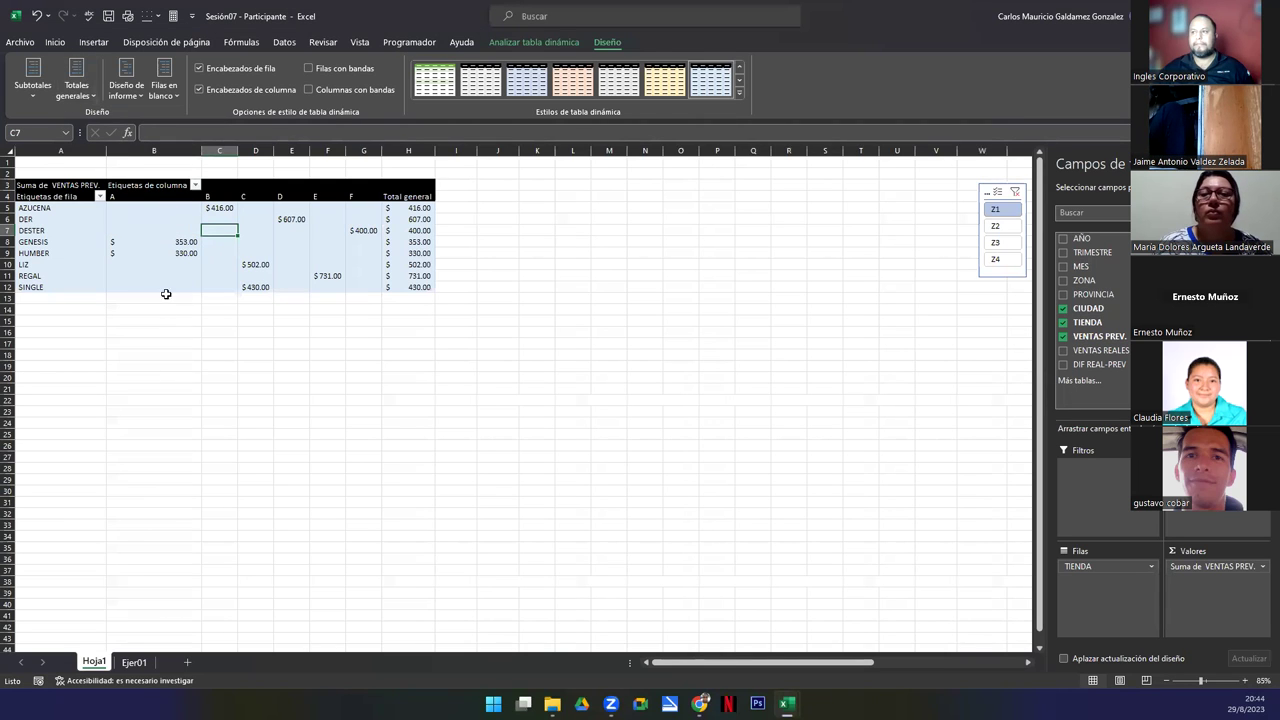
Switch the Z1-filtered pivot table's grand totals to columns only
left_click(156, 264)
left_click(74, 88)
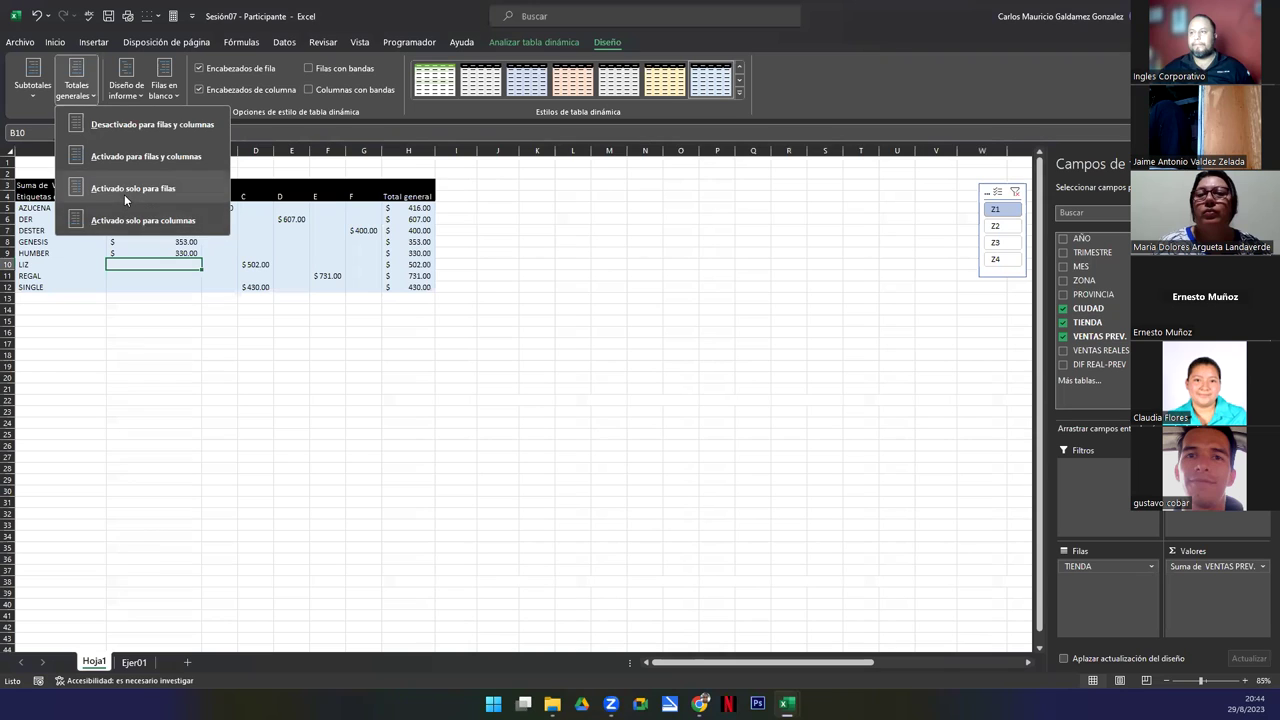
left_click(124, 194)
left_click(76, 86)
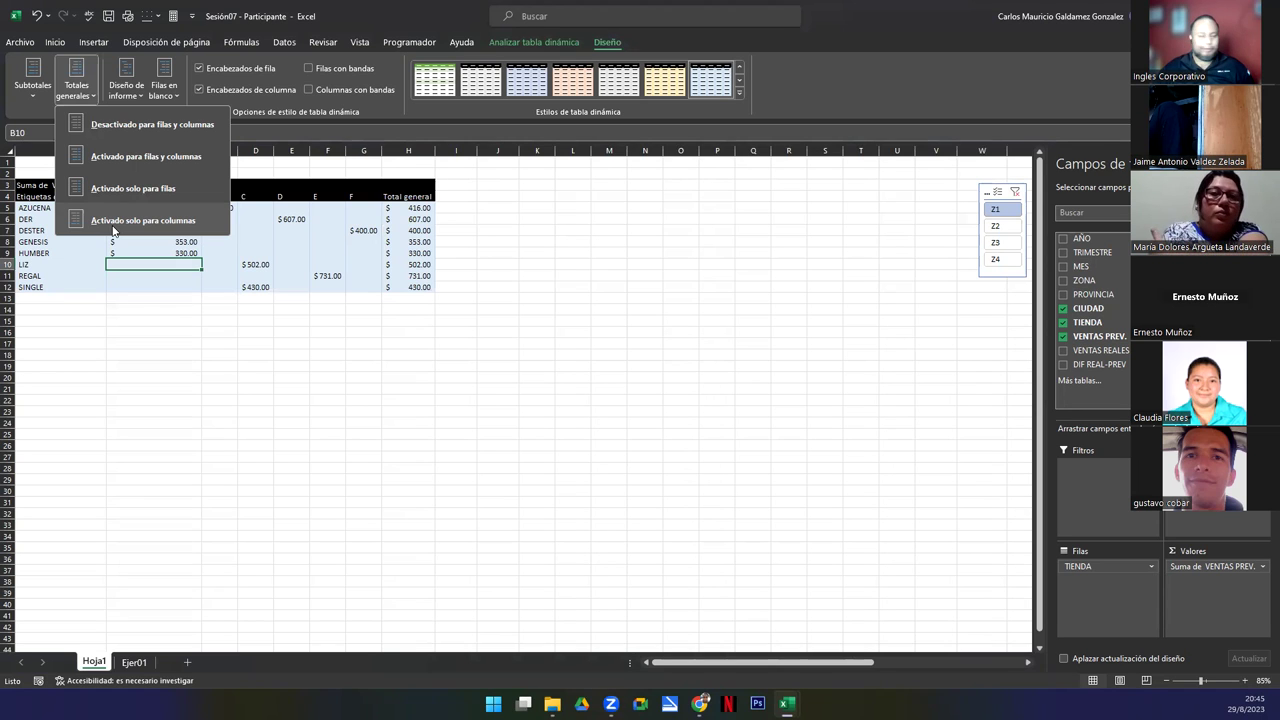
left_click(113, 221)
left_click(76, 86)
left_click(197, 276)
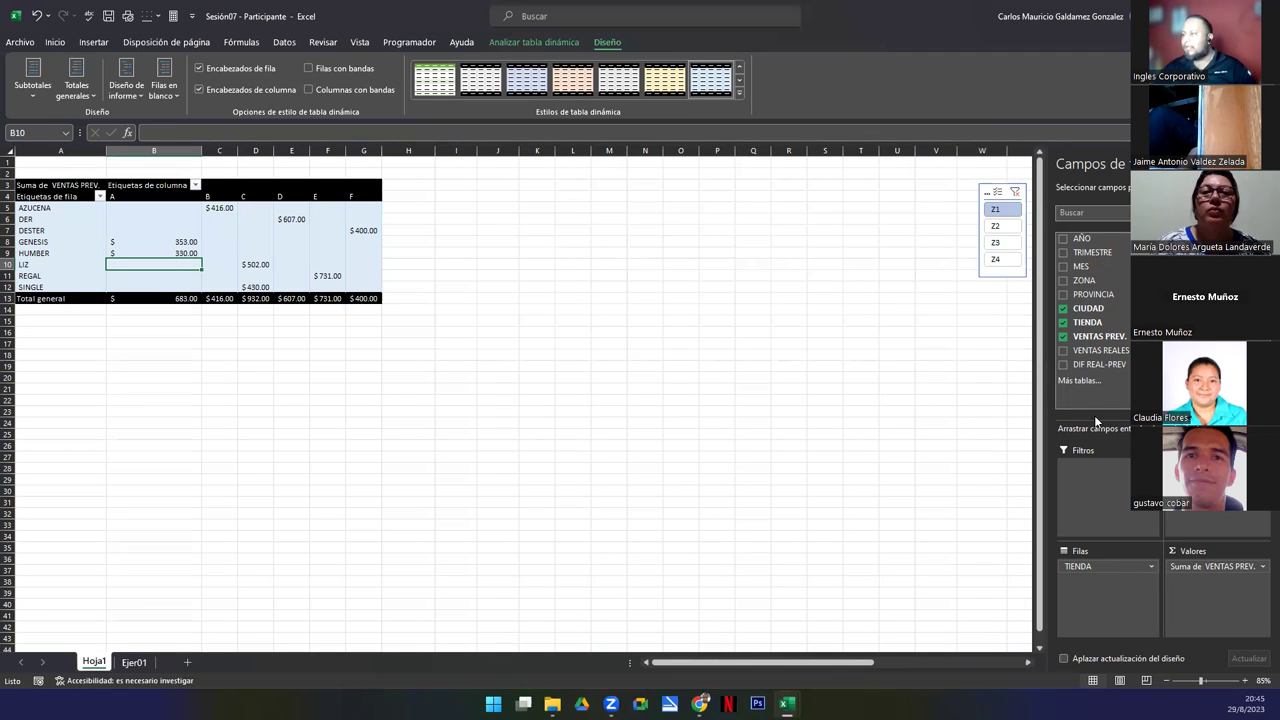
Filter the pivot table with the ZONA slicer by Z2, Z3 and Z4 in turn
left_click(995, 225)
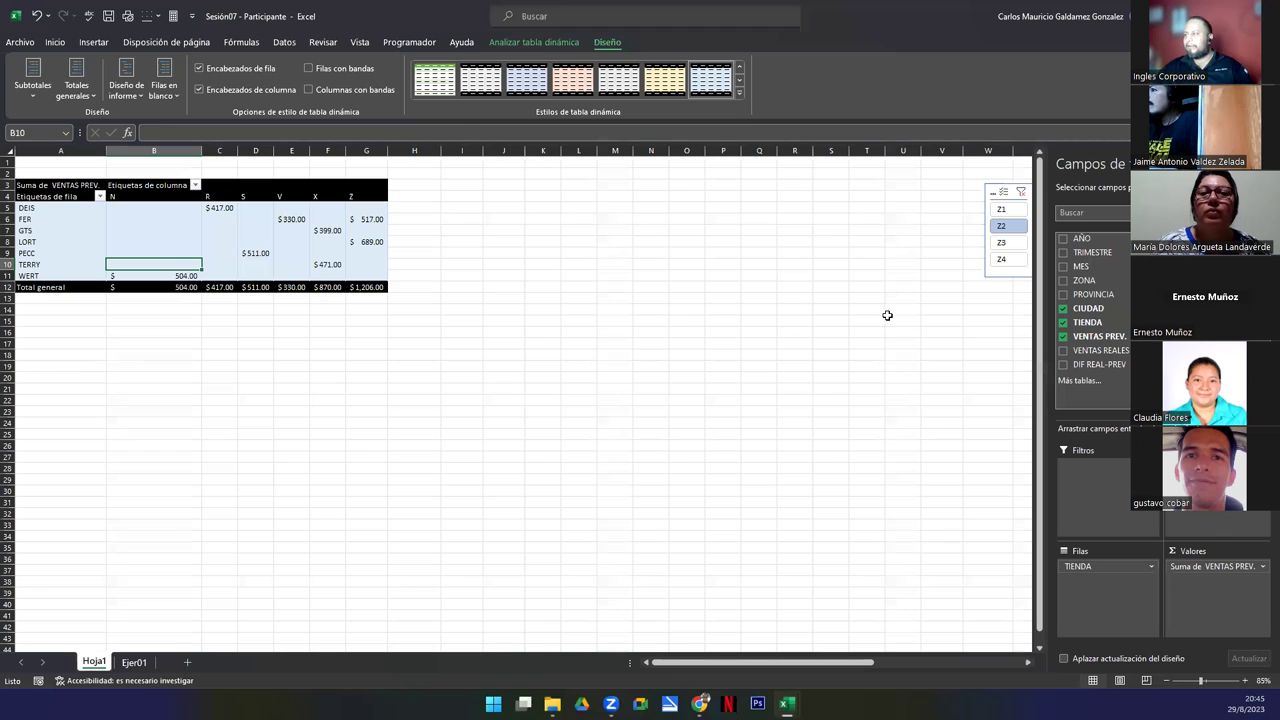
left_click(1004, 243)
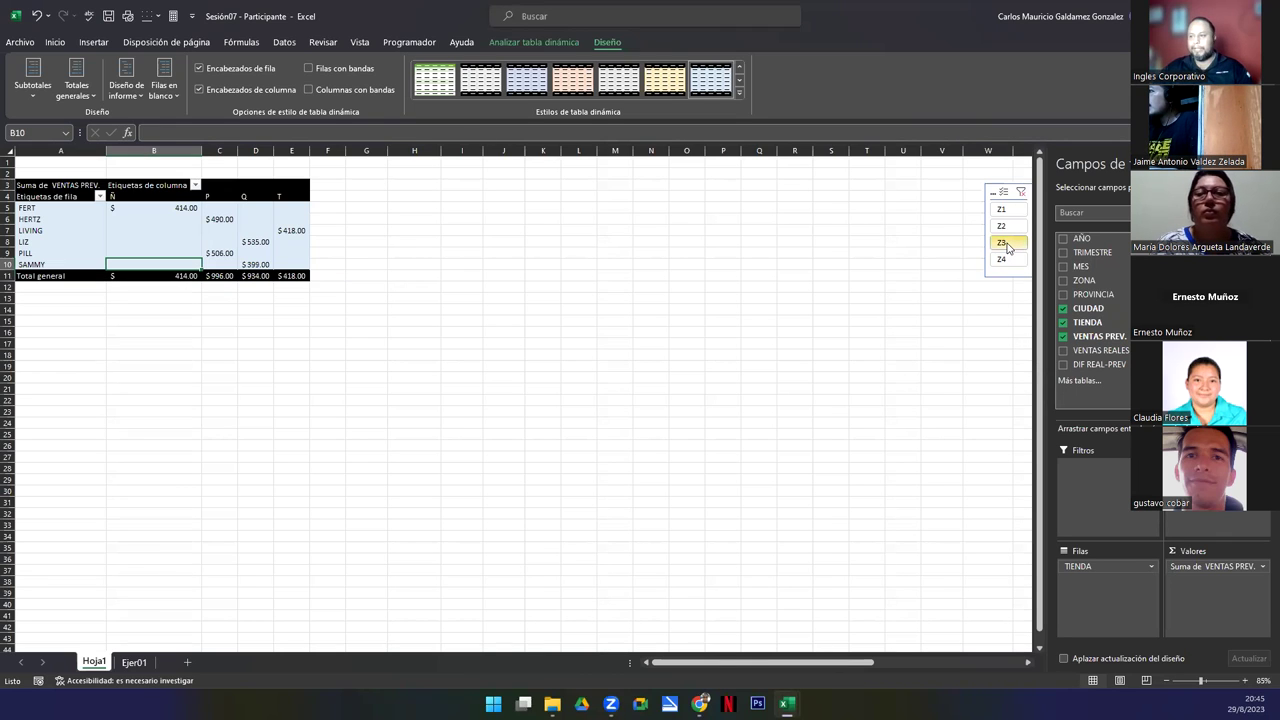
left_click(1009, 260)
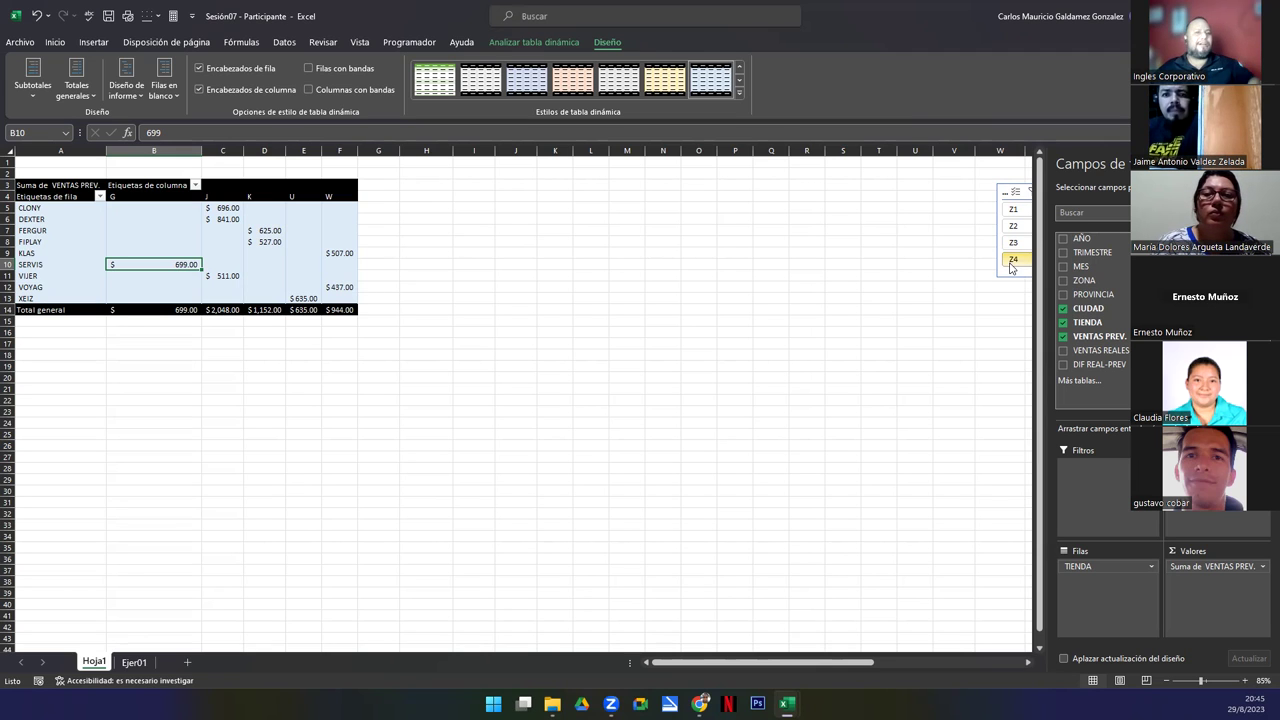
Filter the pivot table to zones Z1 and Z4 together, and enlarge the ZONA slicer so its title is readable
left_click(1009, 196)
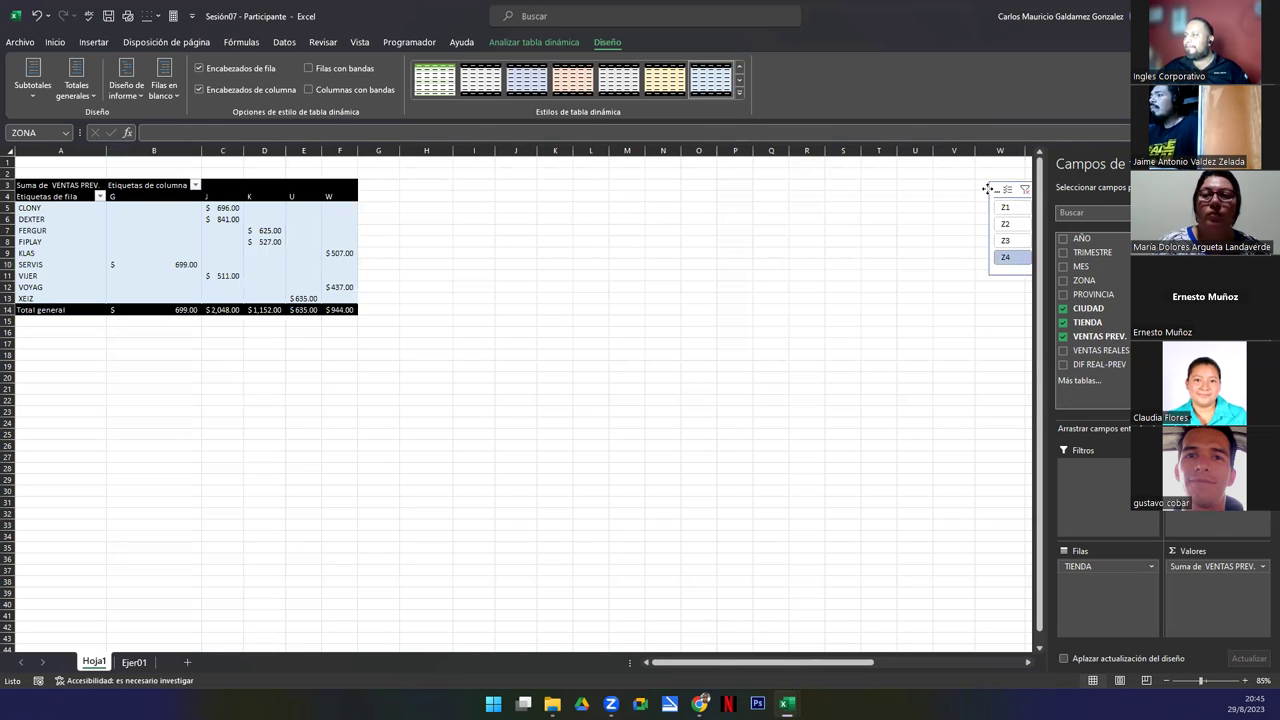
left_click(1001, 207)
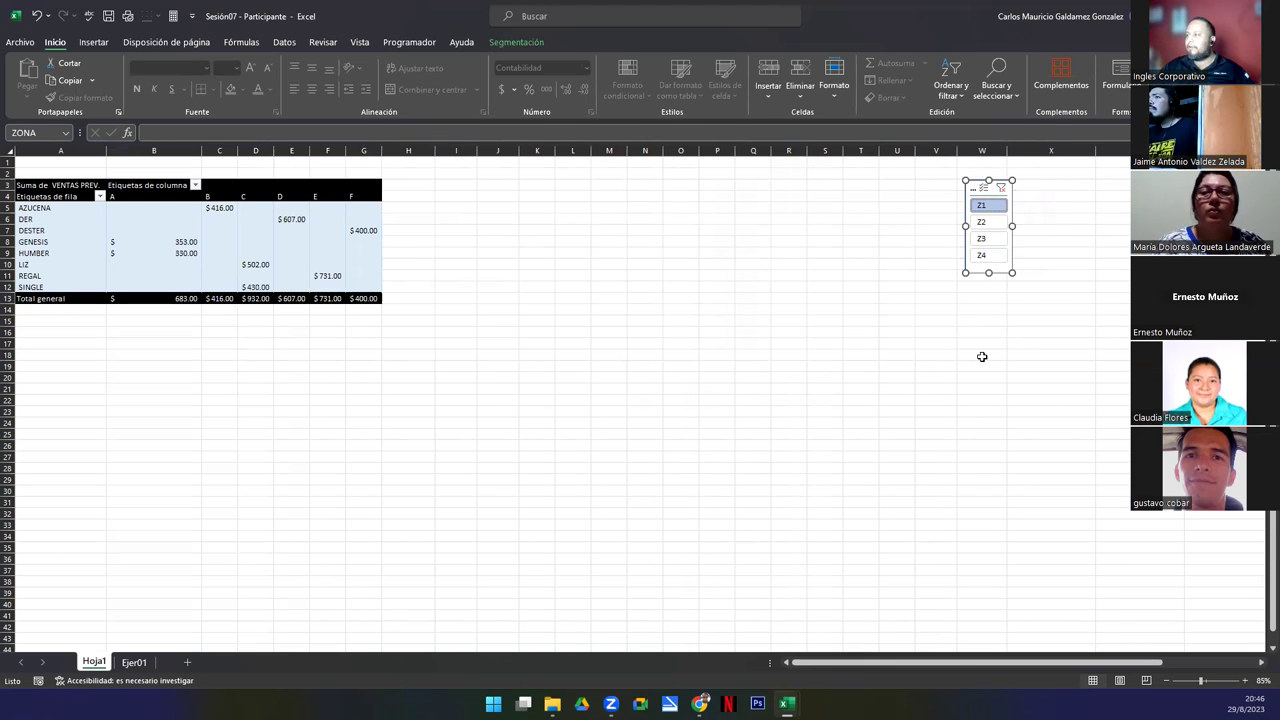
left_click(995, 257, "ctrl")
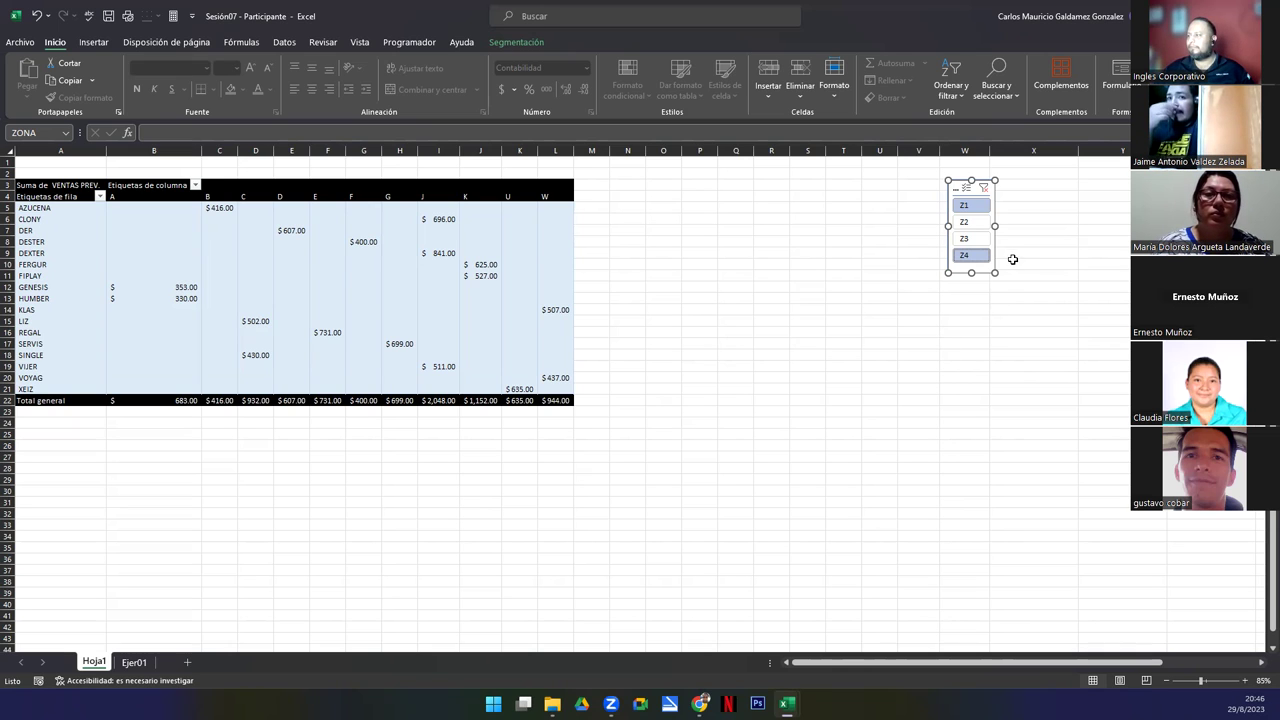
left_click_drag(994, 272, 1016, 301)
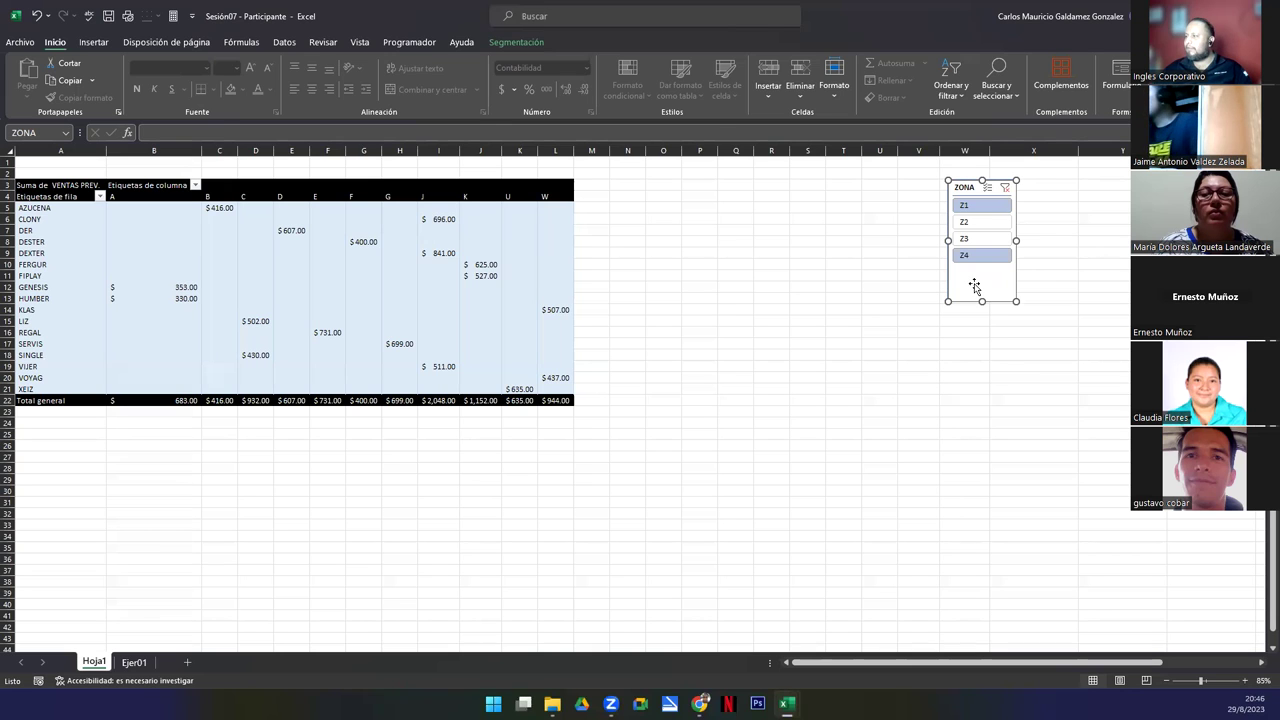
Clear the ZONA slicer's filter so the pivot table includes all zones
key("alt+c")
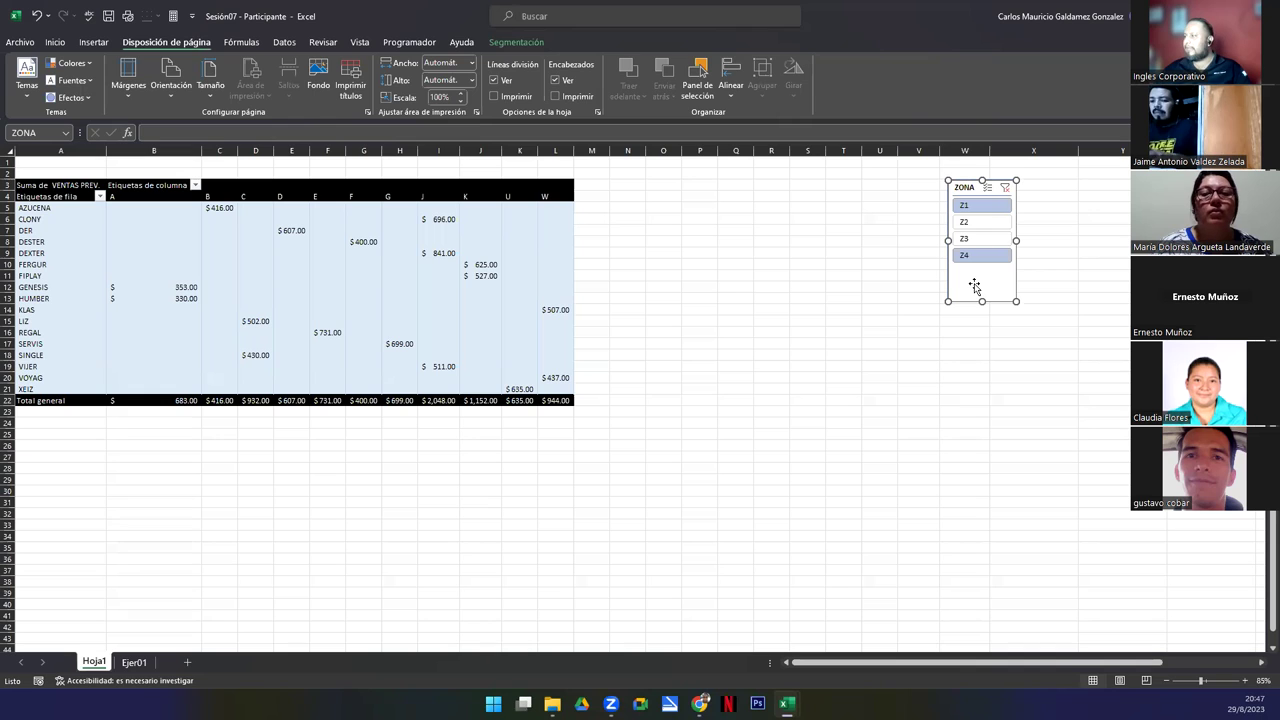
left_click(534, 287)
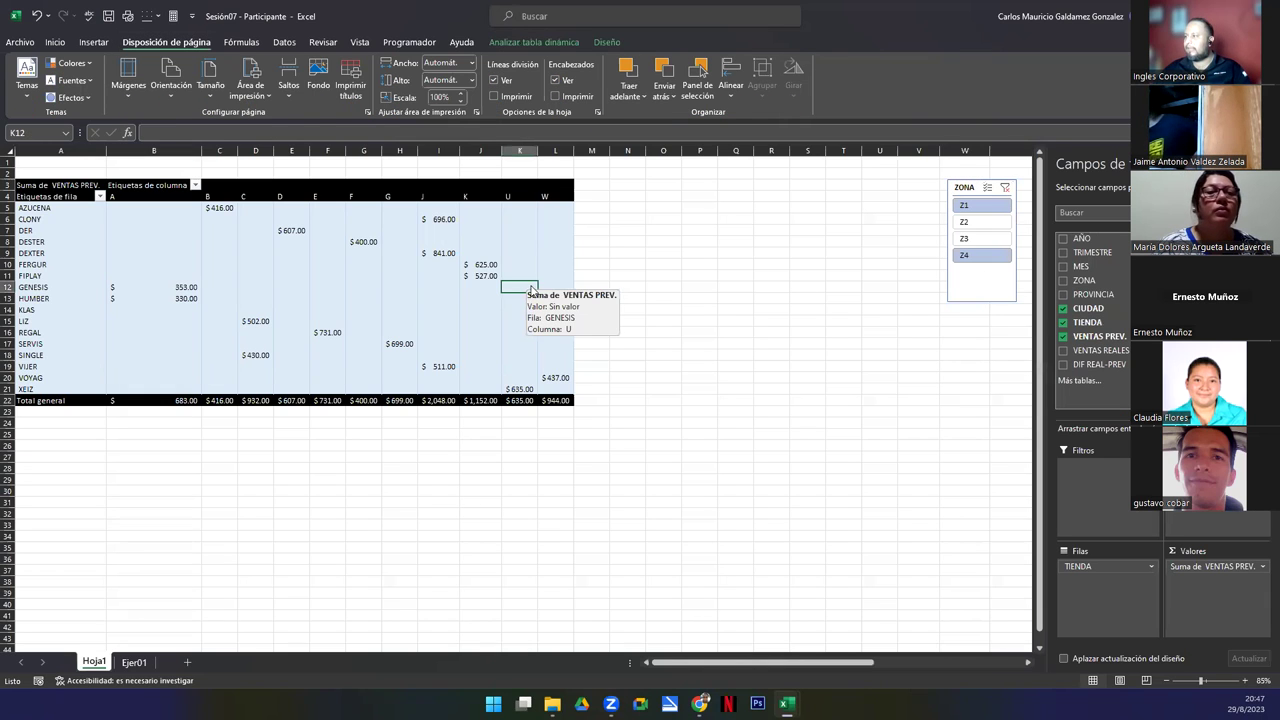
key("alt+c")
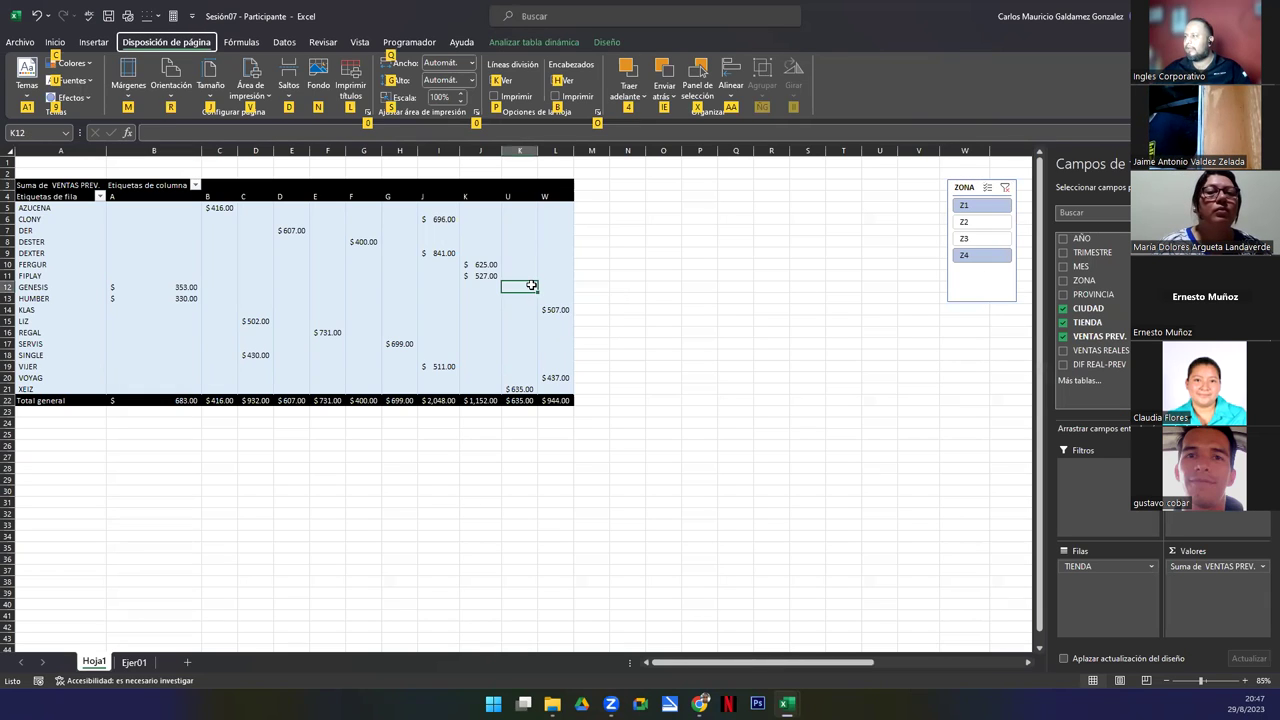
left_click(965, 280)
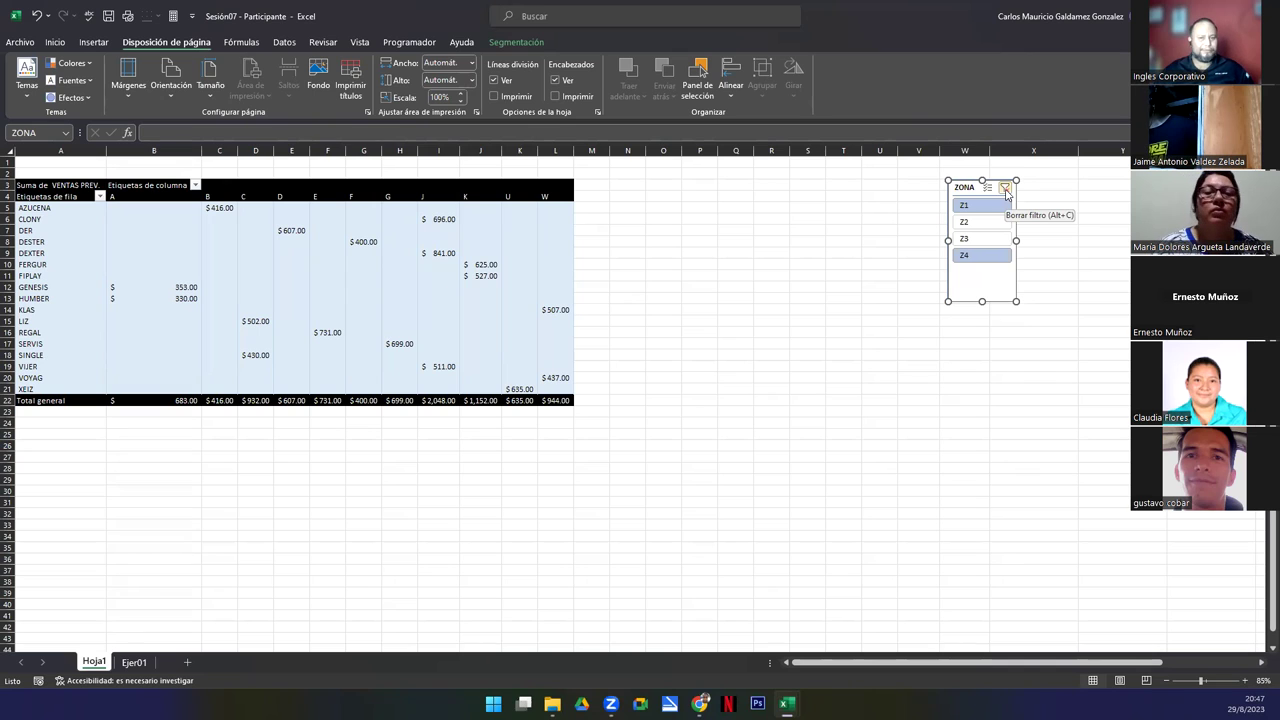
left_click(1006, 189)
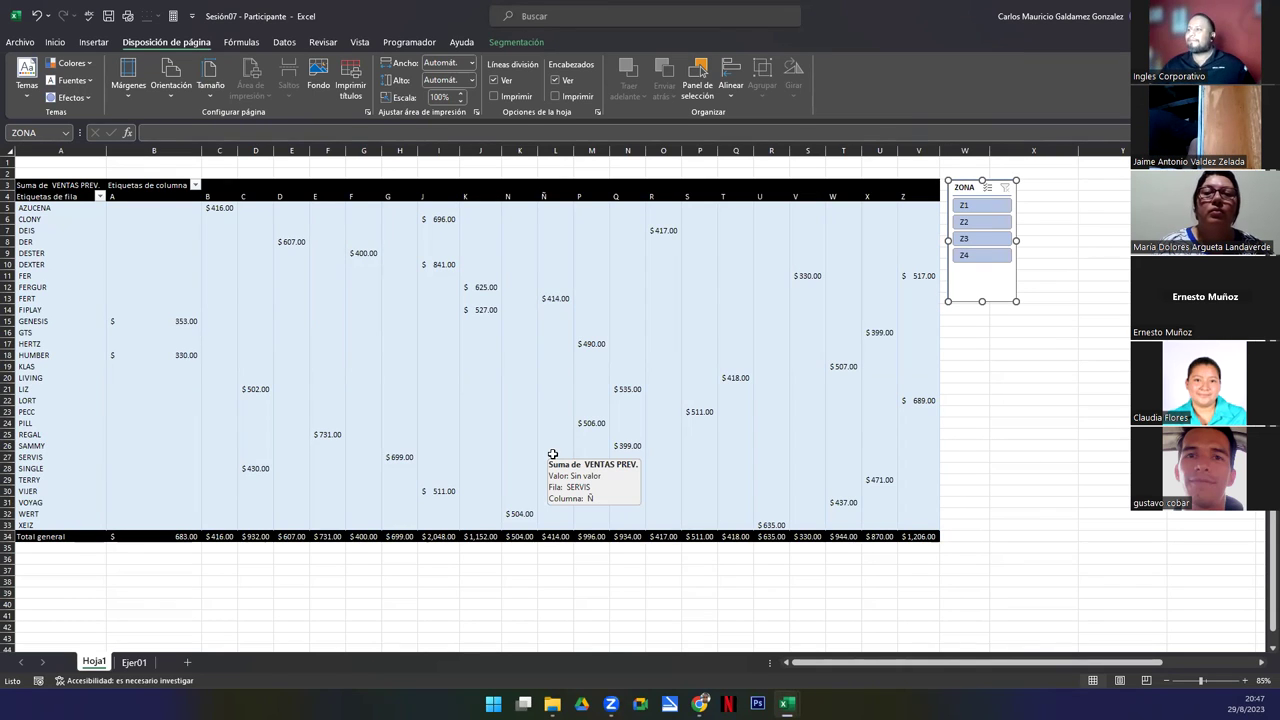
Insert slicers for the PROVINCIA and MES fields of the pivot table
left_click(357, 370)
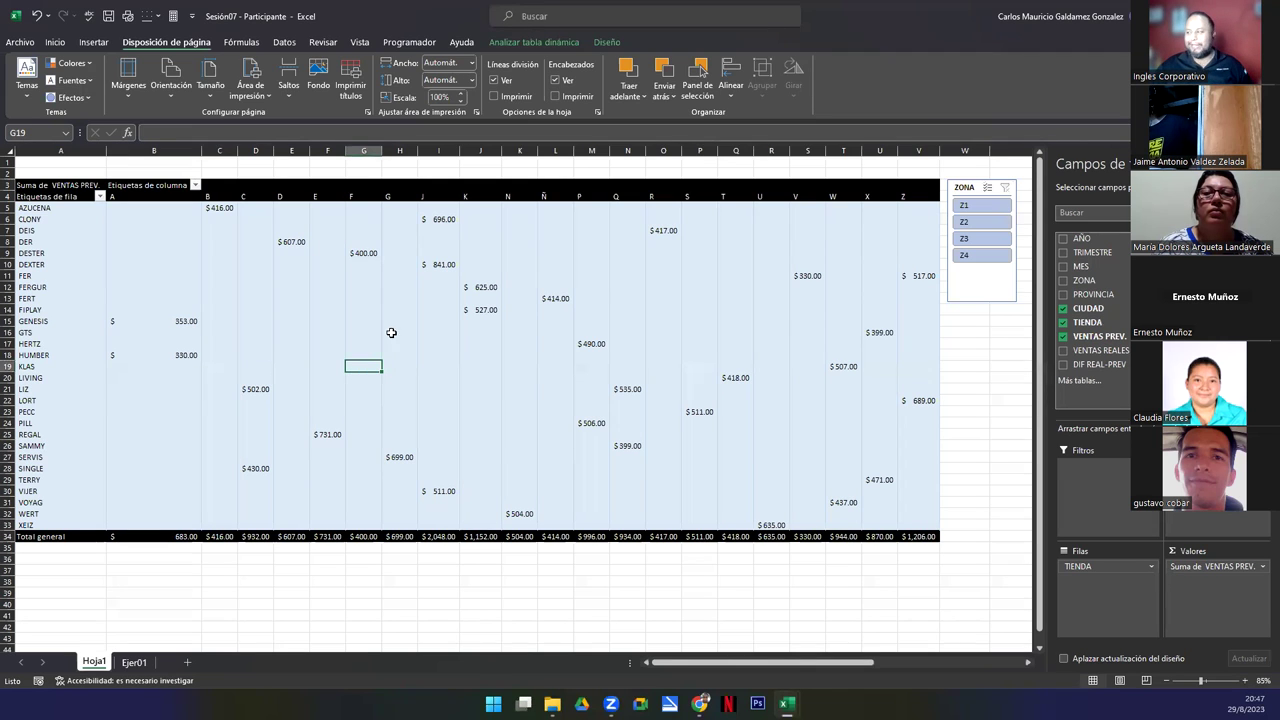
left_click(450, 331)
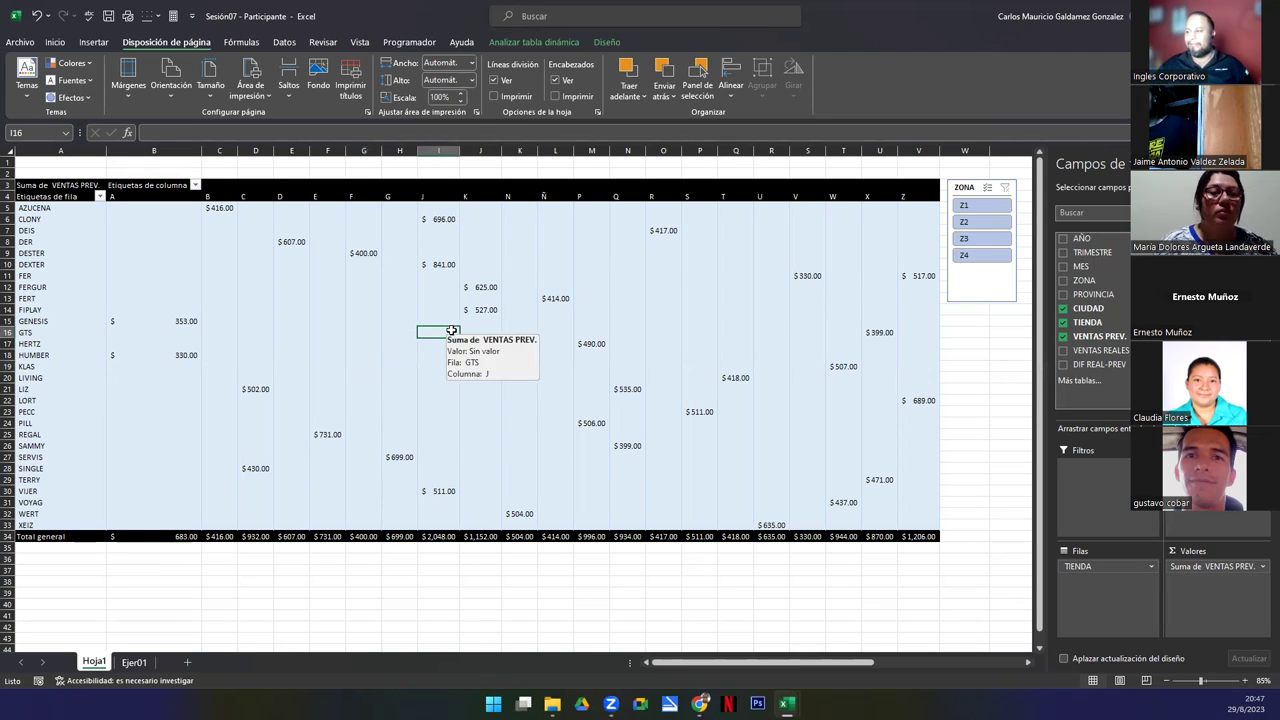
left_click(536, 42)
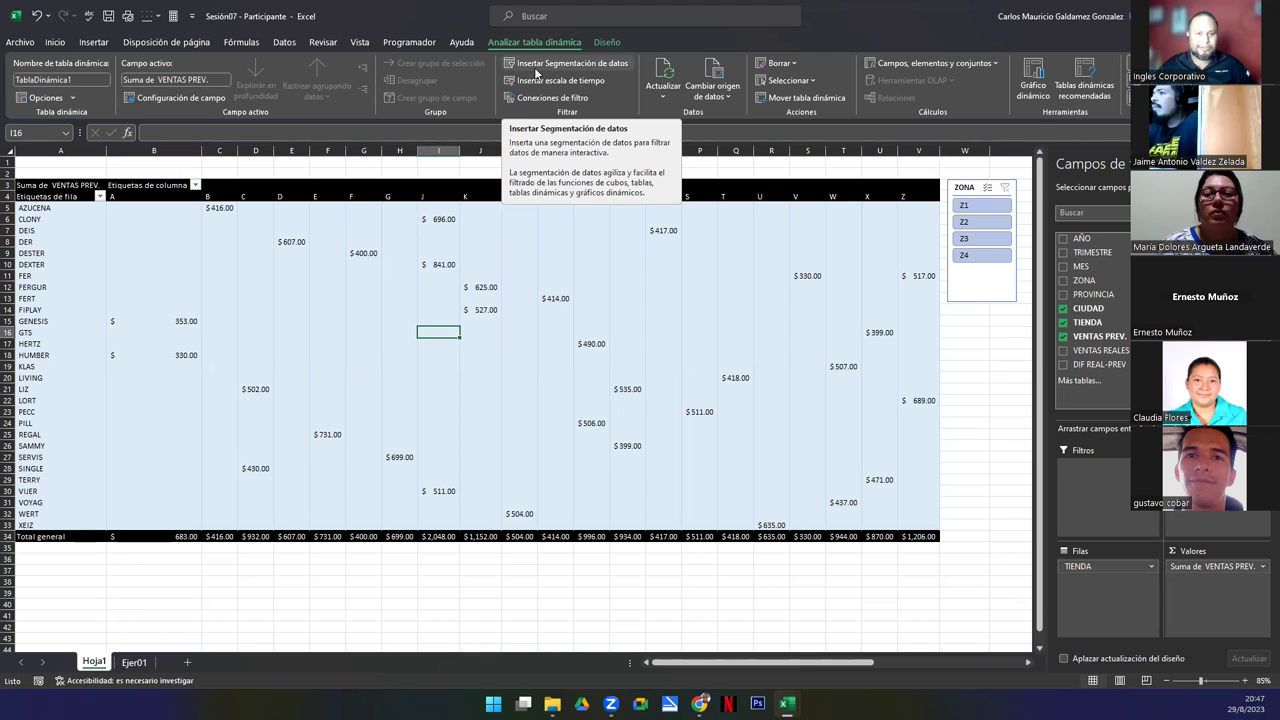
left_click(537, 68)
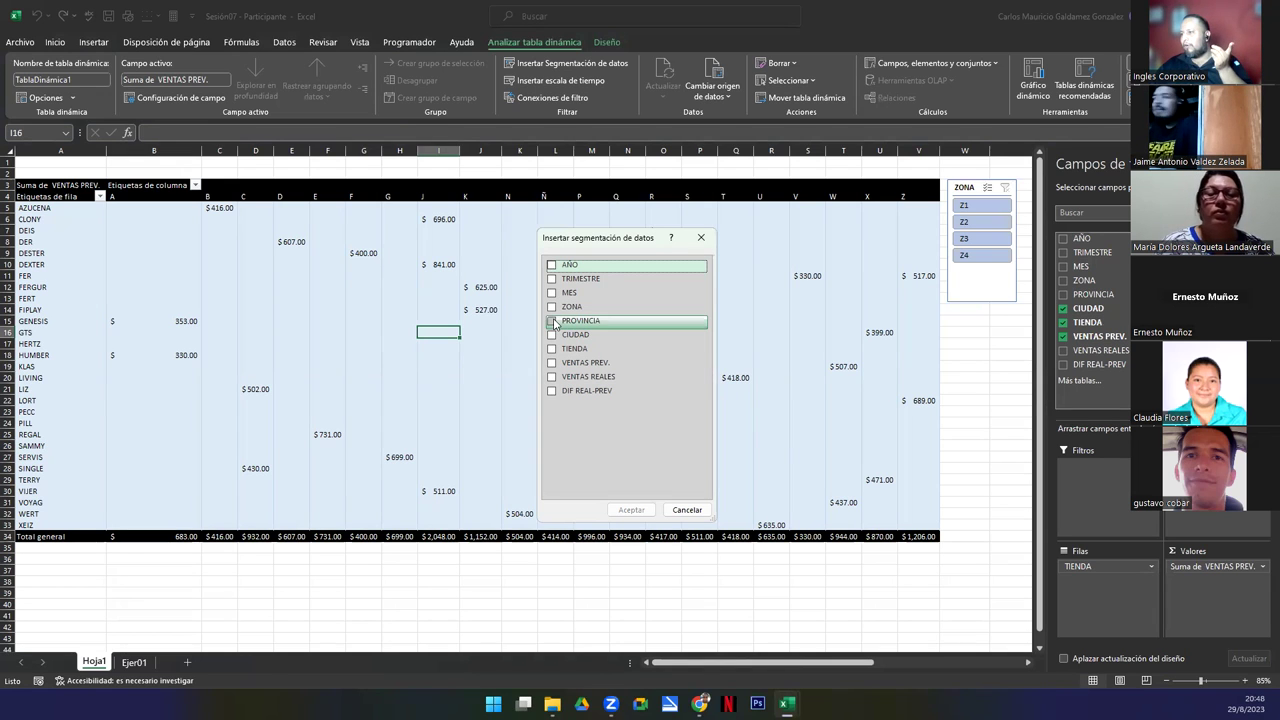
left_click(552, 321)
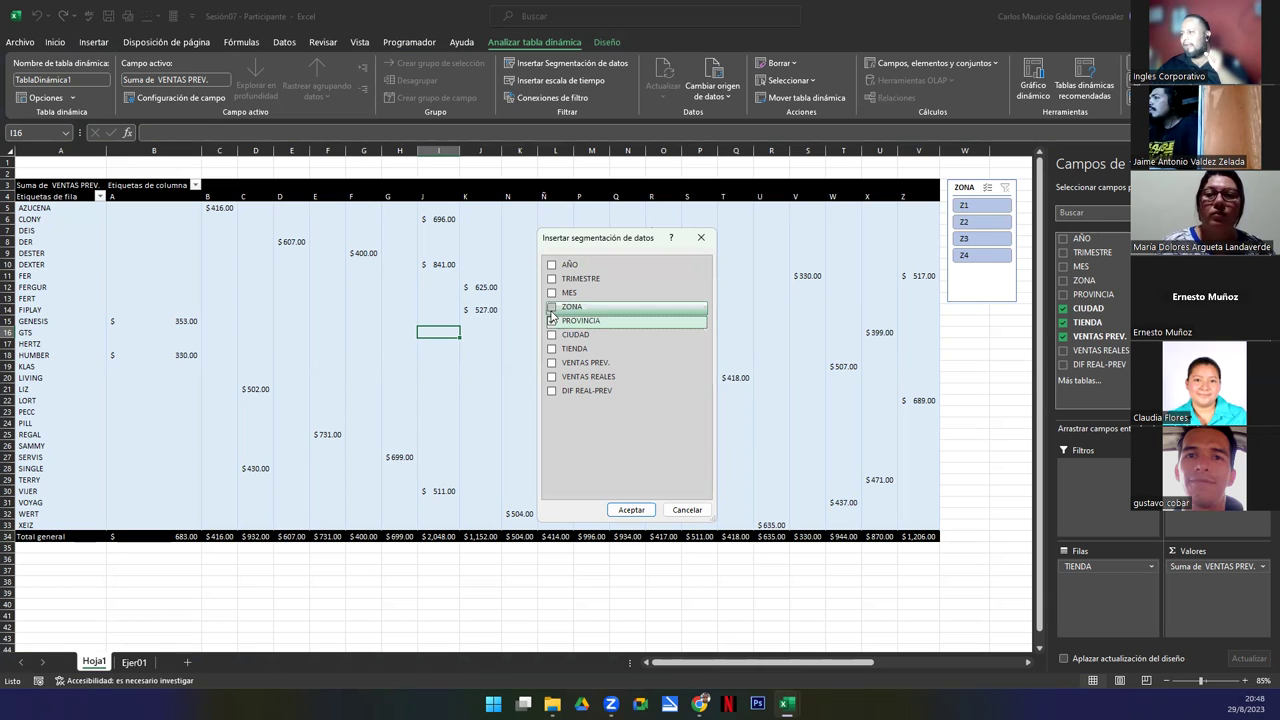
left_click(552, 294)
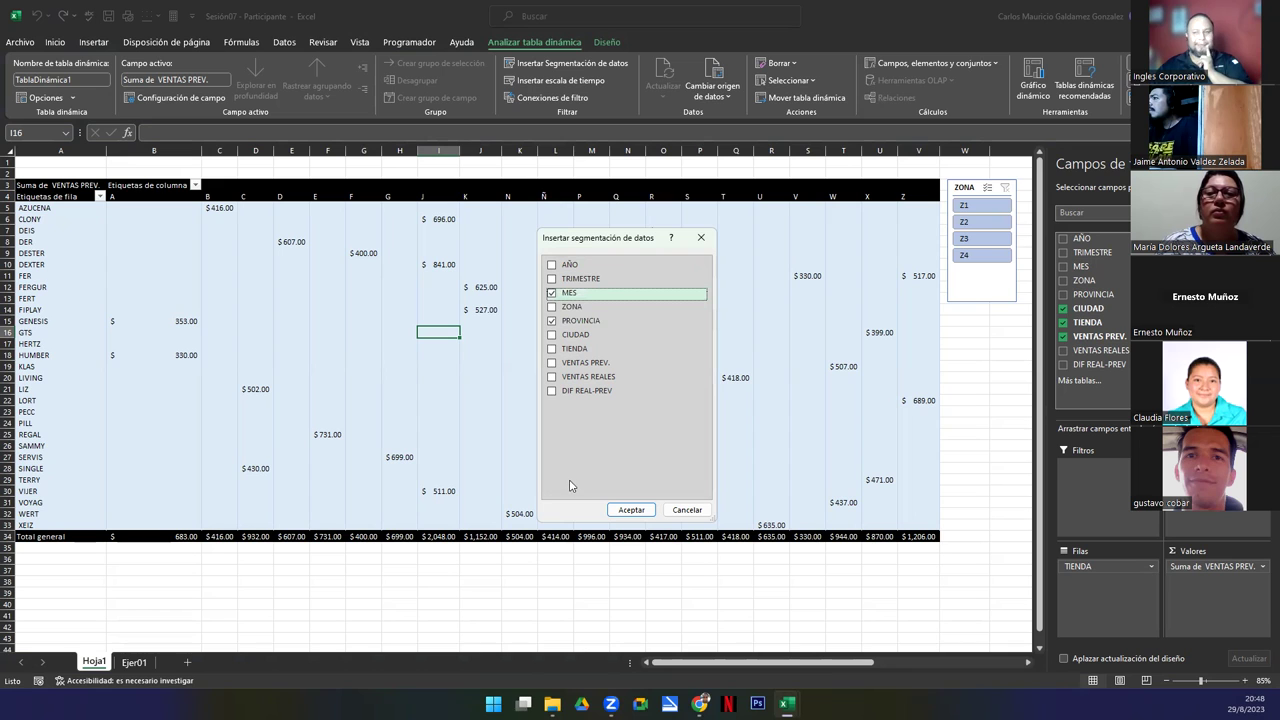
left_click(632, 510)
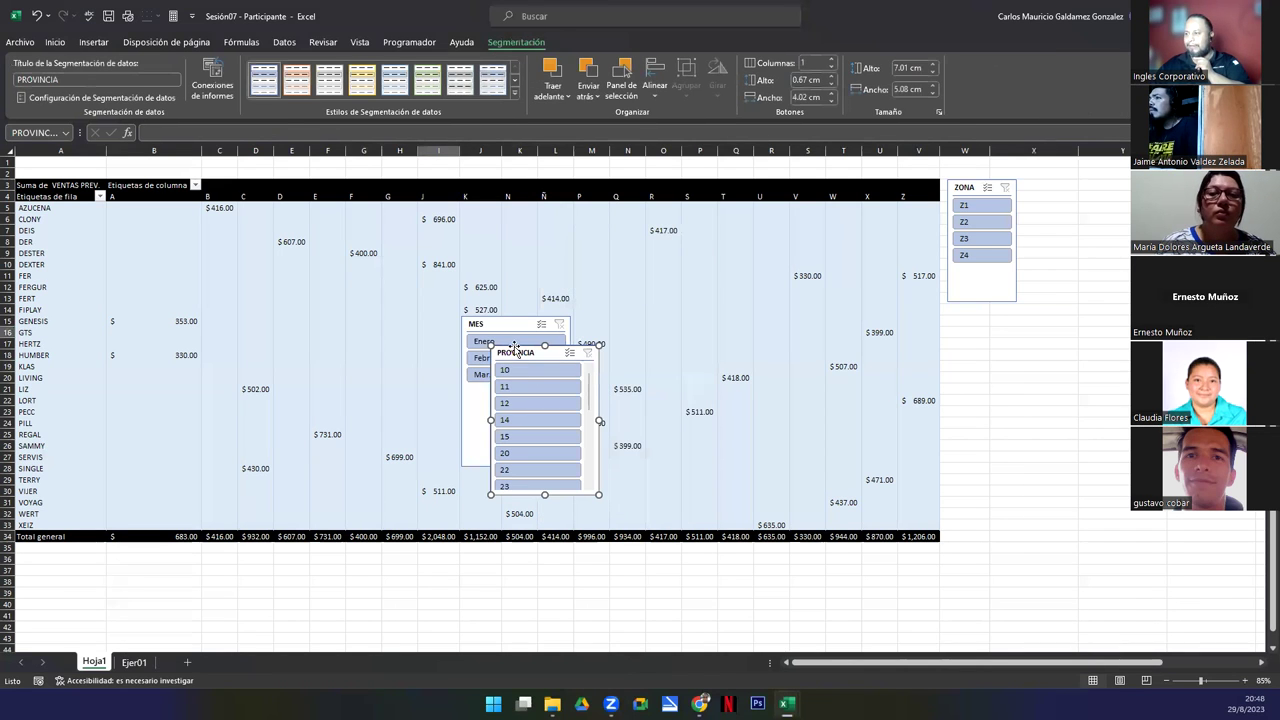
Stack the PROVINCIA and MES slicers beneath the ZONA slicer beside the table, and shorten the MES slicer to about 3.38 cm high
left_click_drag(563, 370, 925, 377)
left_click_drag(956, 327, 1021, 338)
left_click_drag(513, 330, 1004, 484)
left_click_drag(999, 612, 1000, 560)
left_click_drag(1047, 360, 1054, 351)
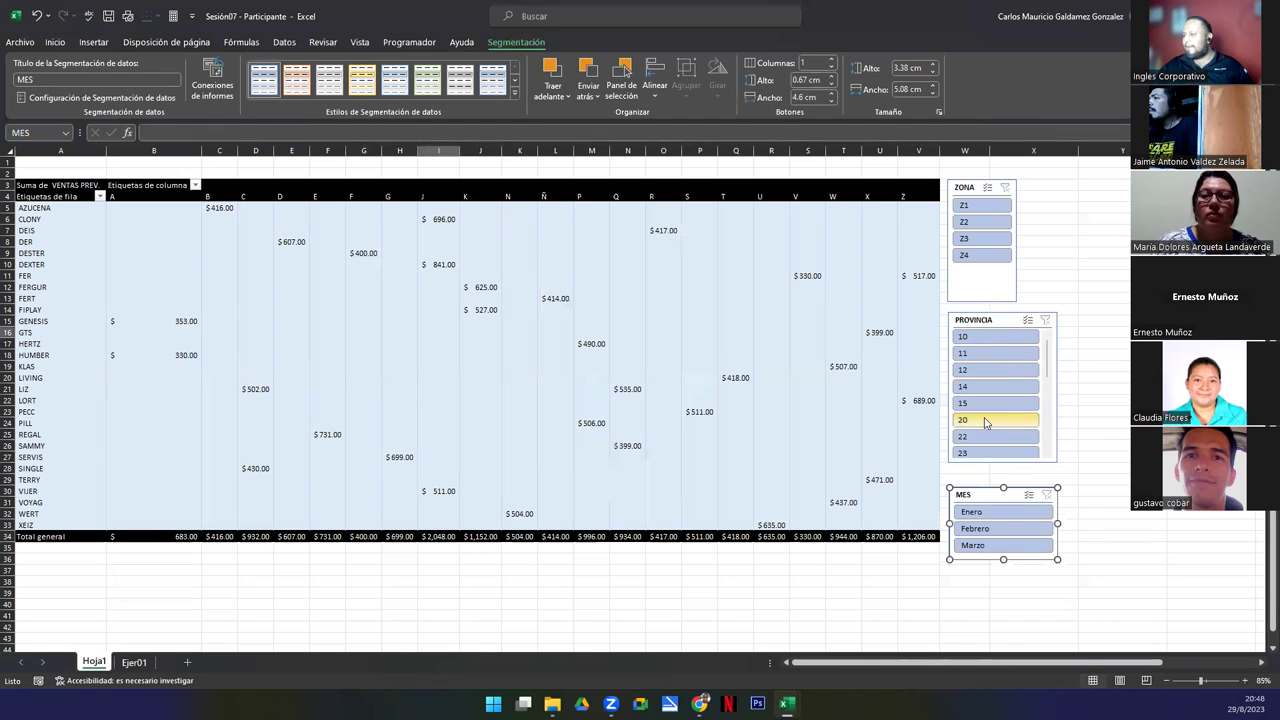
Look through the PROVINCIA slicer's items and narrow that slicer to about 3.2 cm, matching the ZONA slicer's width
left_click_drag(1050, 372, 1051, 405)
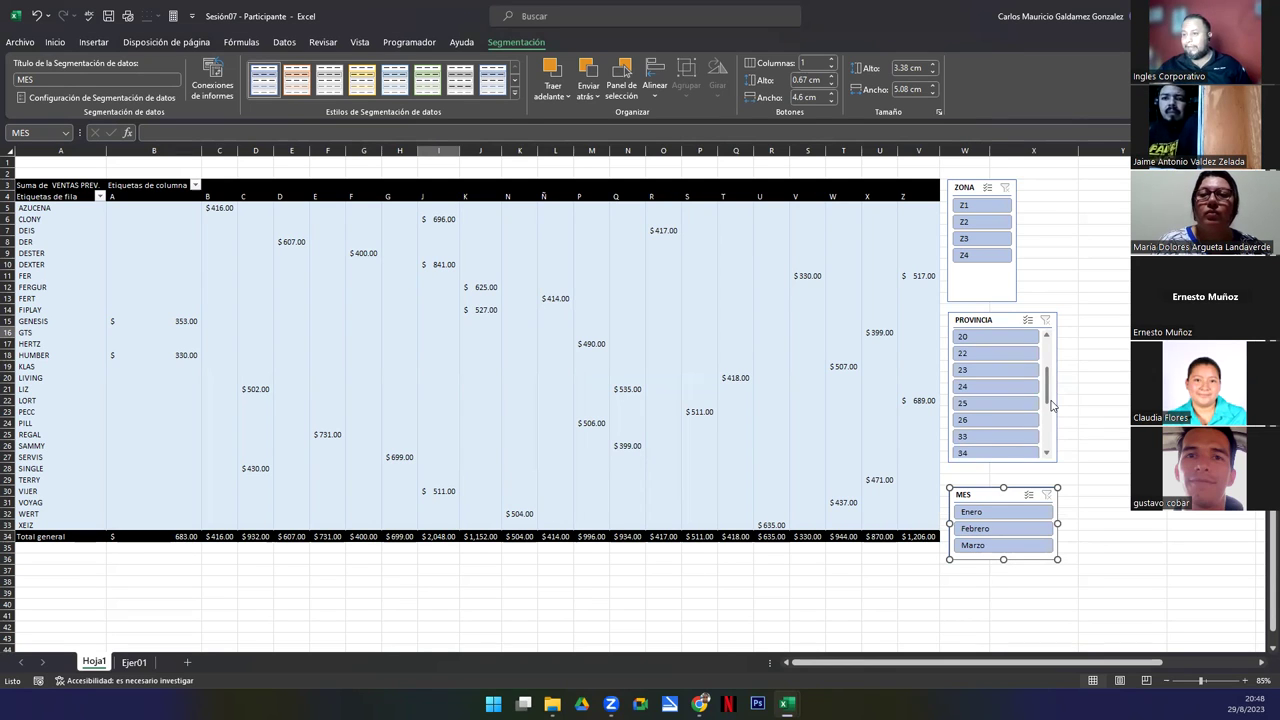
left_click_drag(1047, 388, 1045, 350)
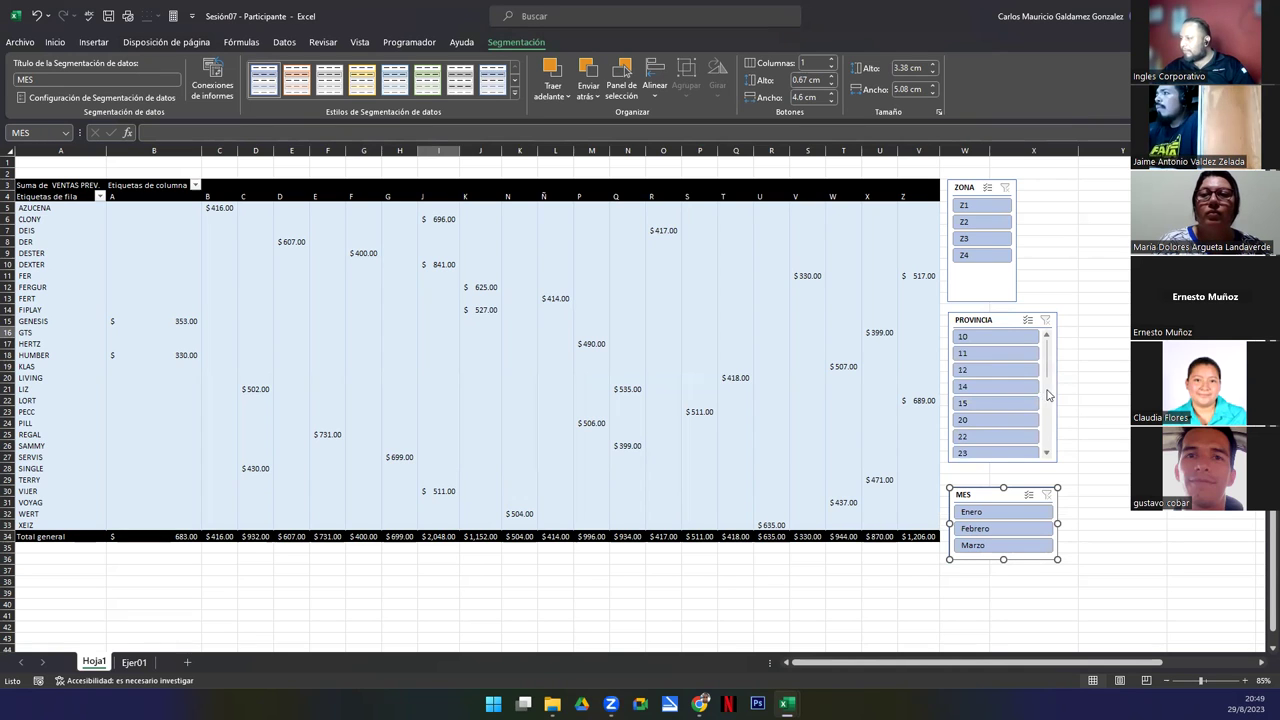
left_click(1048, 394)
left_click_drag(1034, 385, 1016, 386)
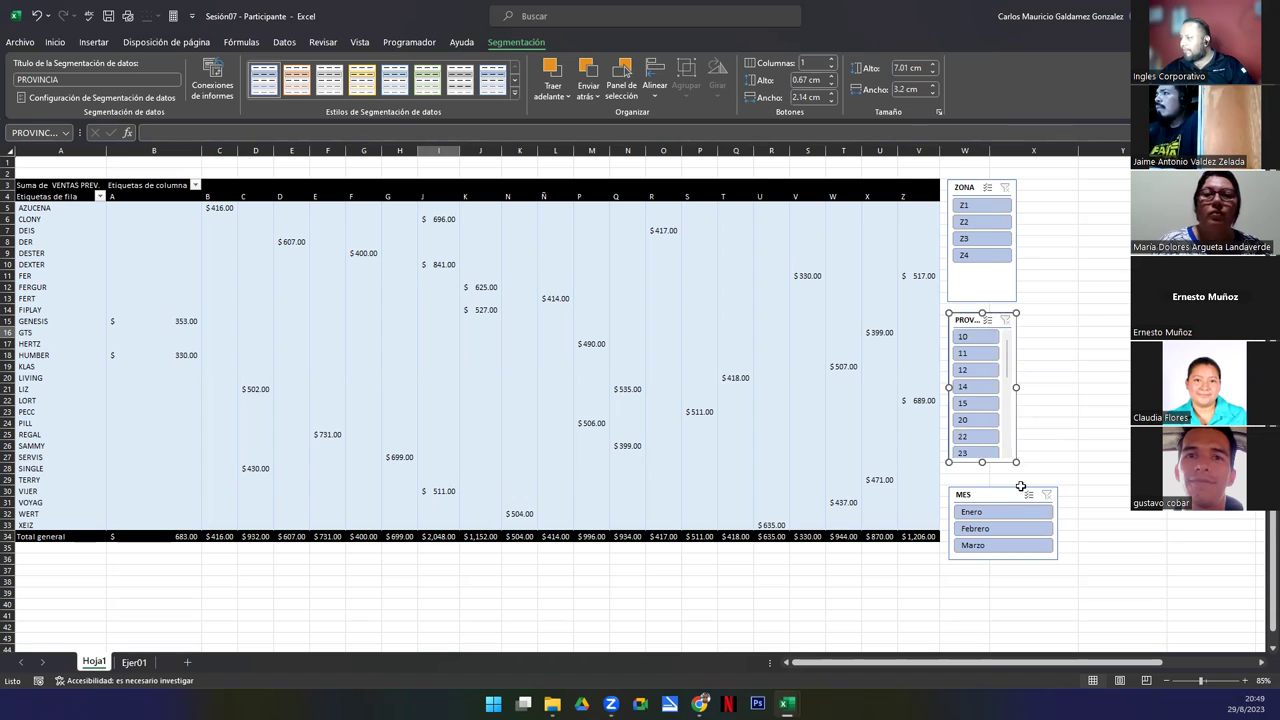
Narrow the MES slicer to about 3.09 cm, move it up close under PROVINCIA, and nudge the PROVINCIA slicer into line
left_click(1040, 528)
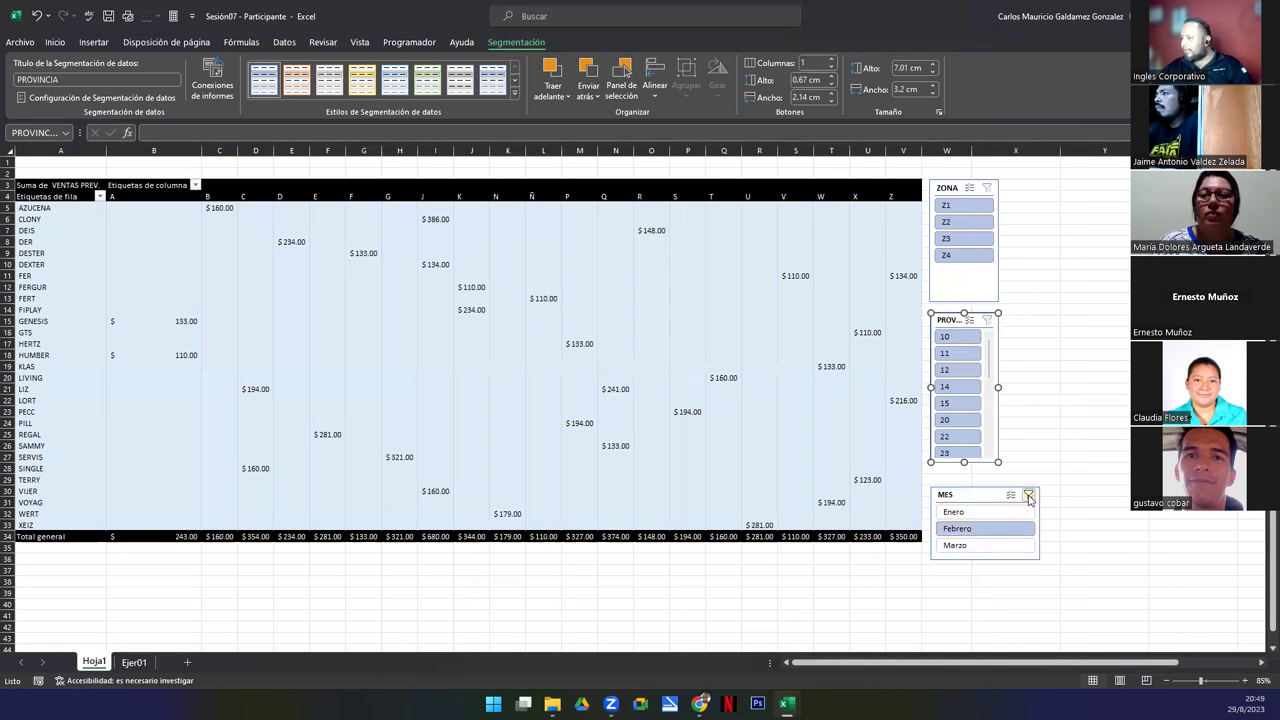
left_click(1029, 497)
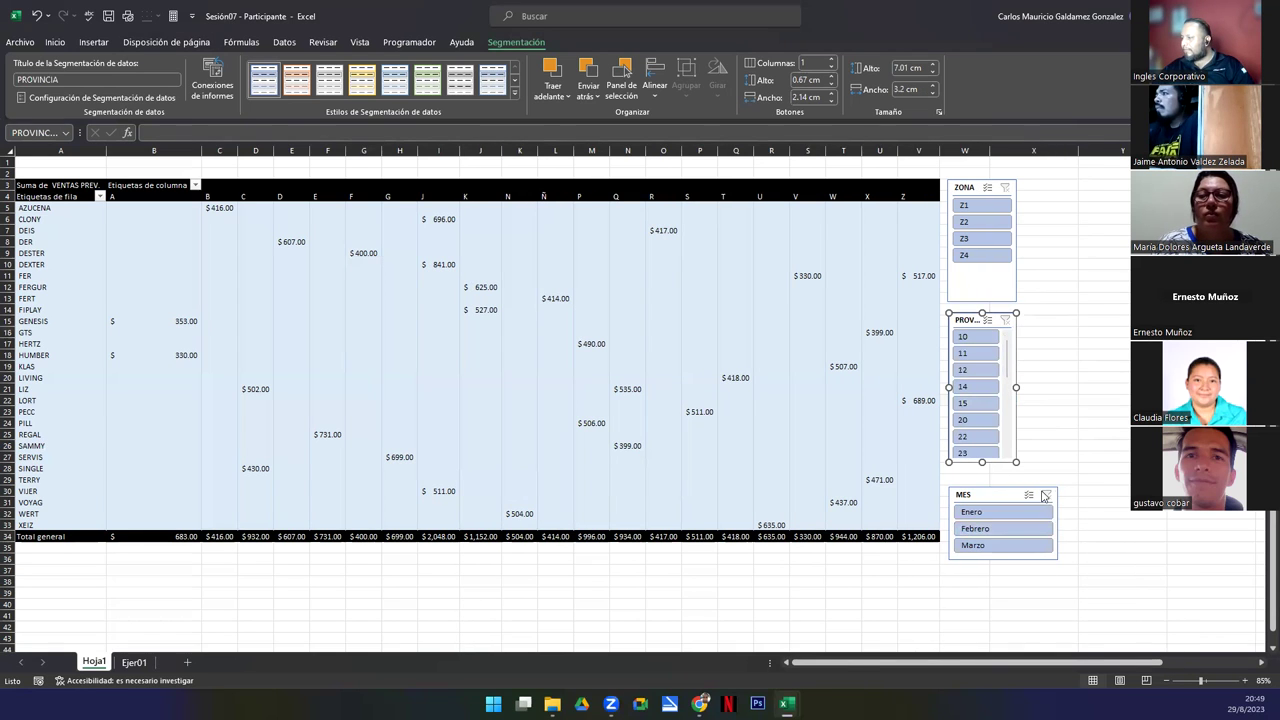
left_click(1012, 496)
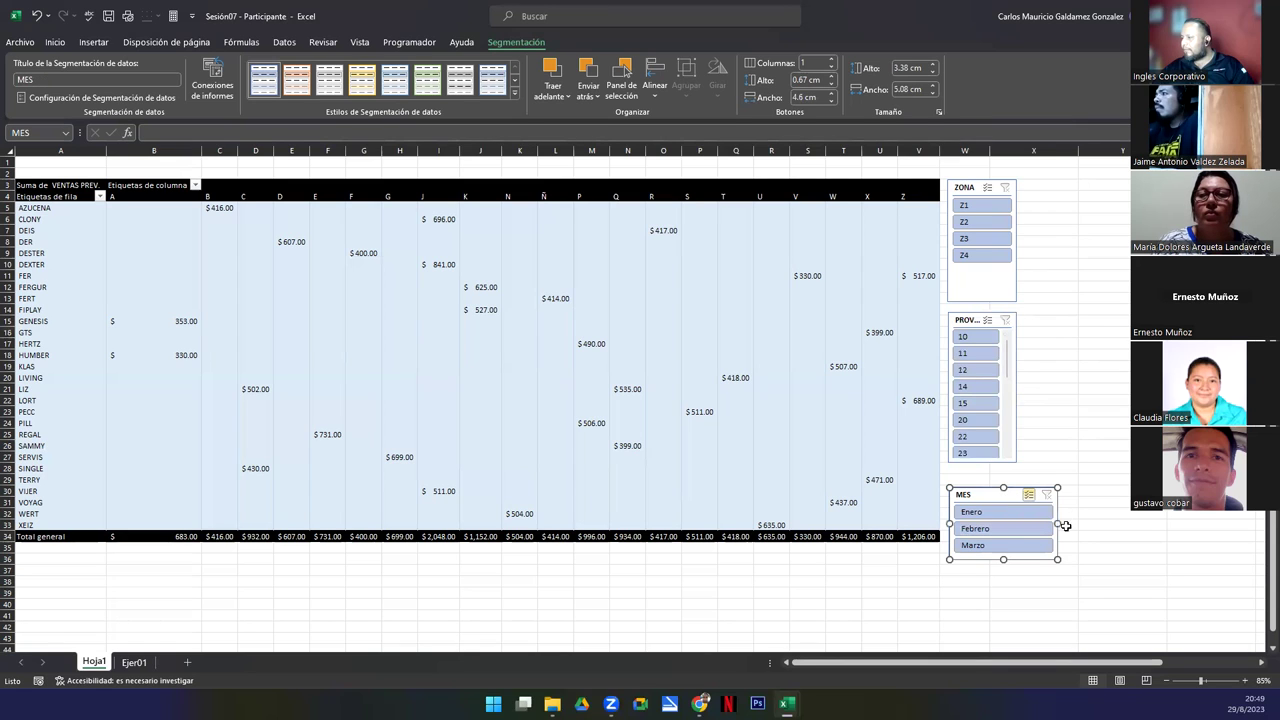
left_click_drag(1054, 523, 961, 477)
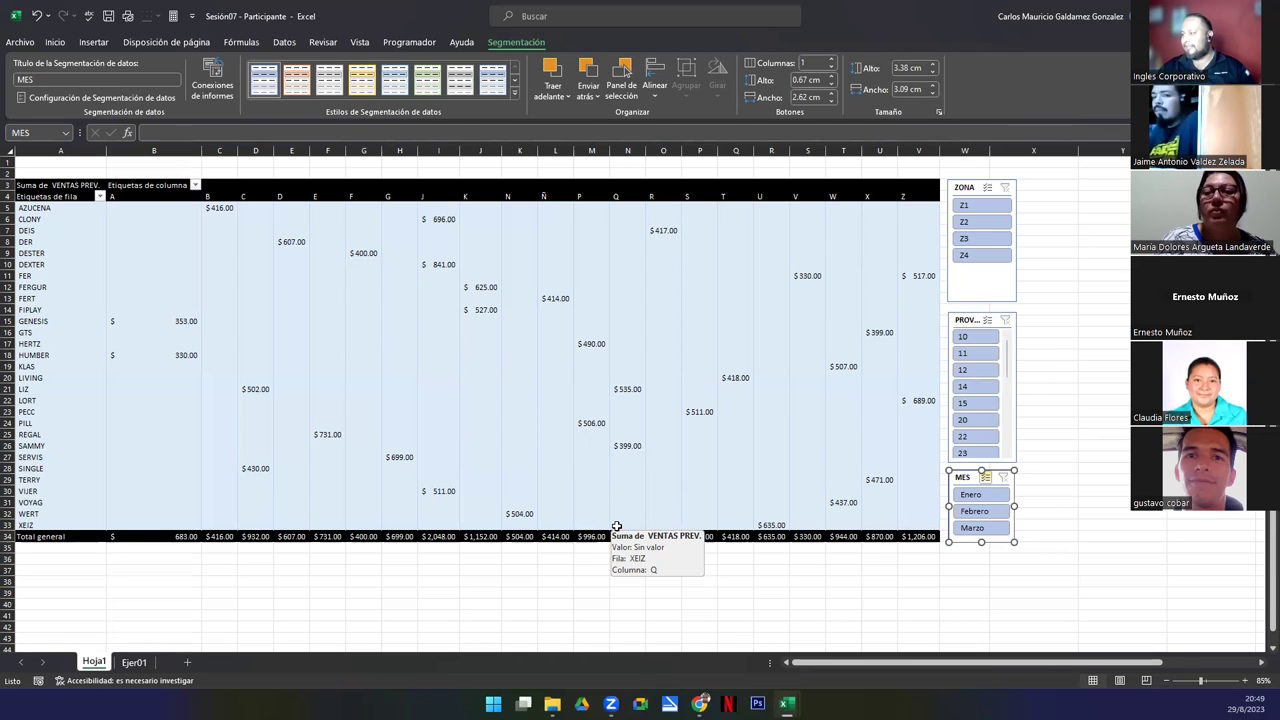
left_click(964, 319)
left_click_drag(964, 319, 964, 317)
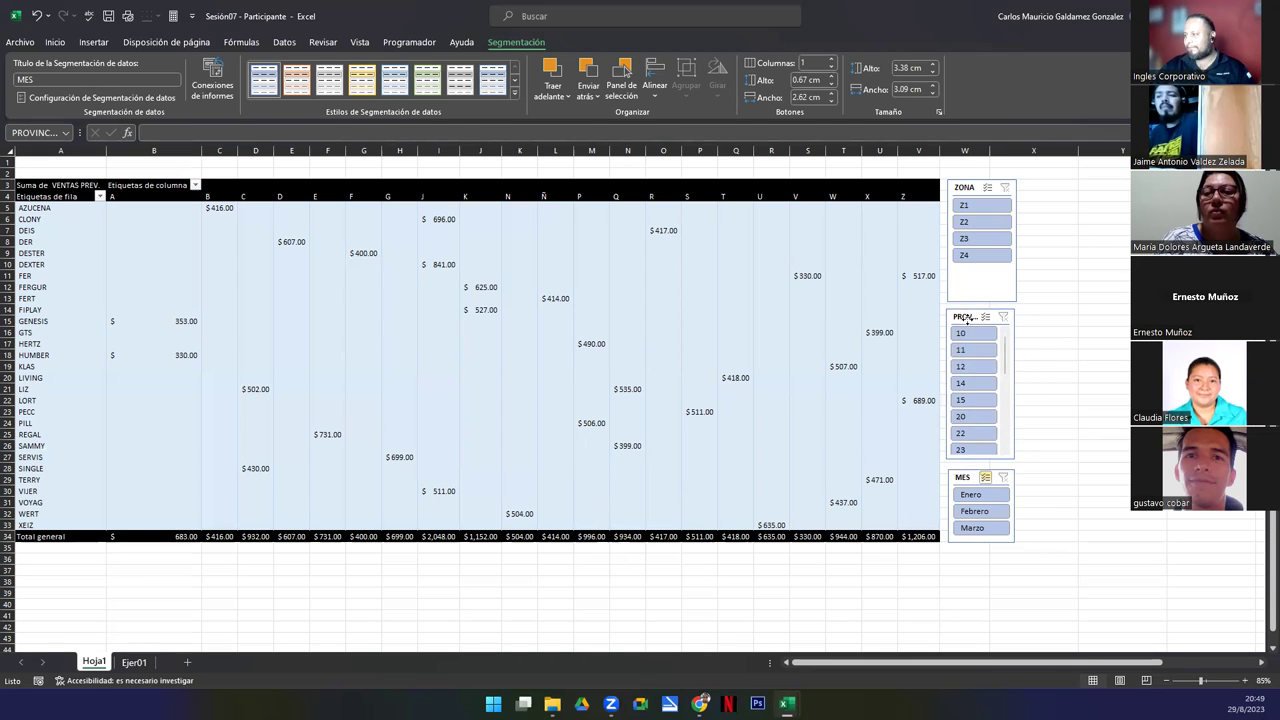
left_click(683, 598)
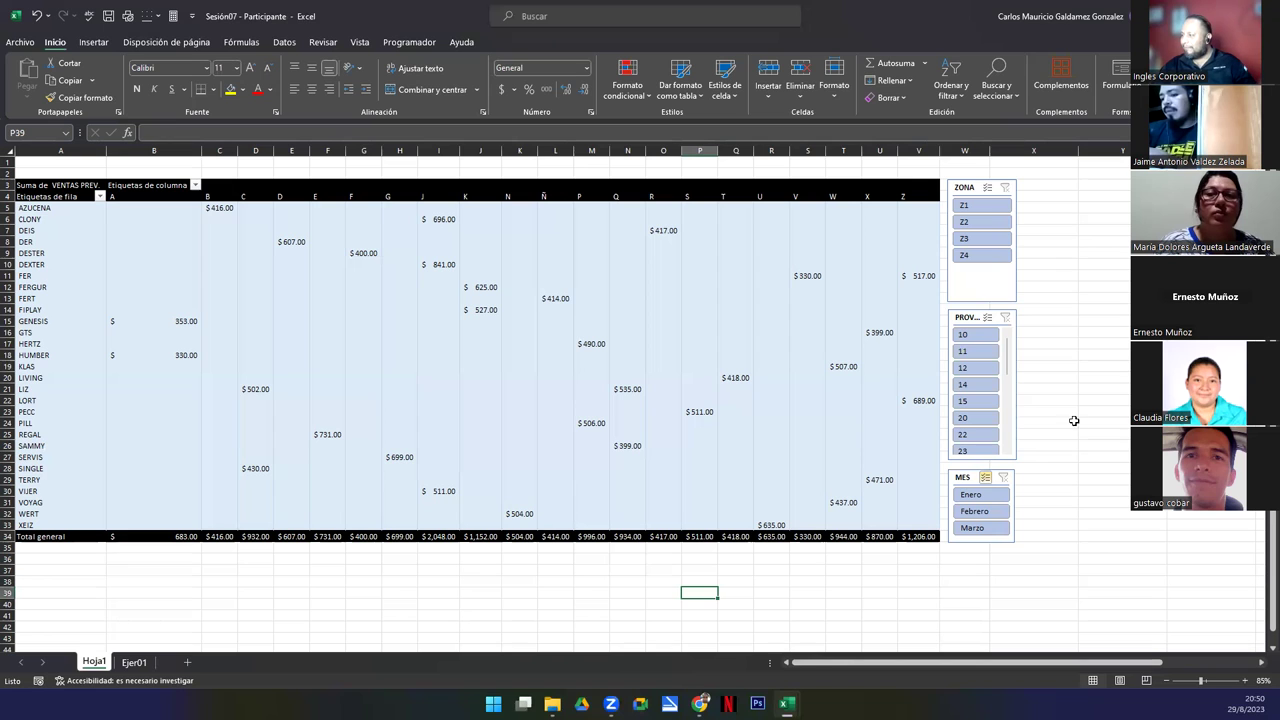
Filter the pivot table with the slicers to zones Z1 and Z2, provinces 10 through 20, and months Febrero and Marzo
left_click(986, 209)
left_click(985, 223, "ctrl")
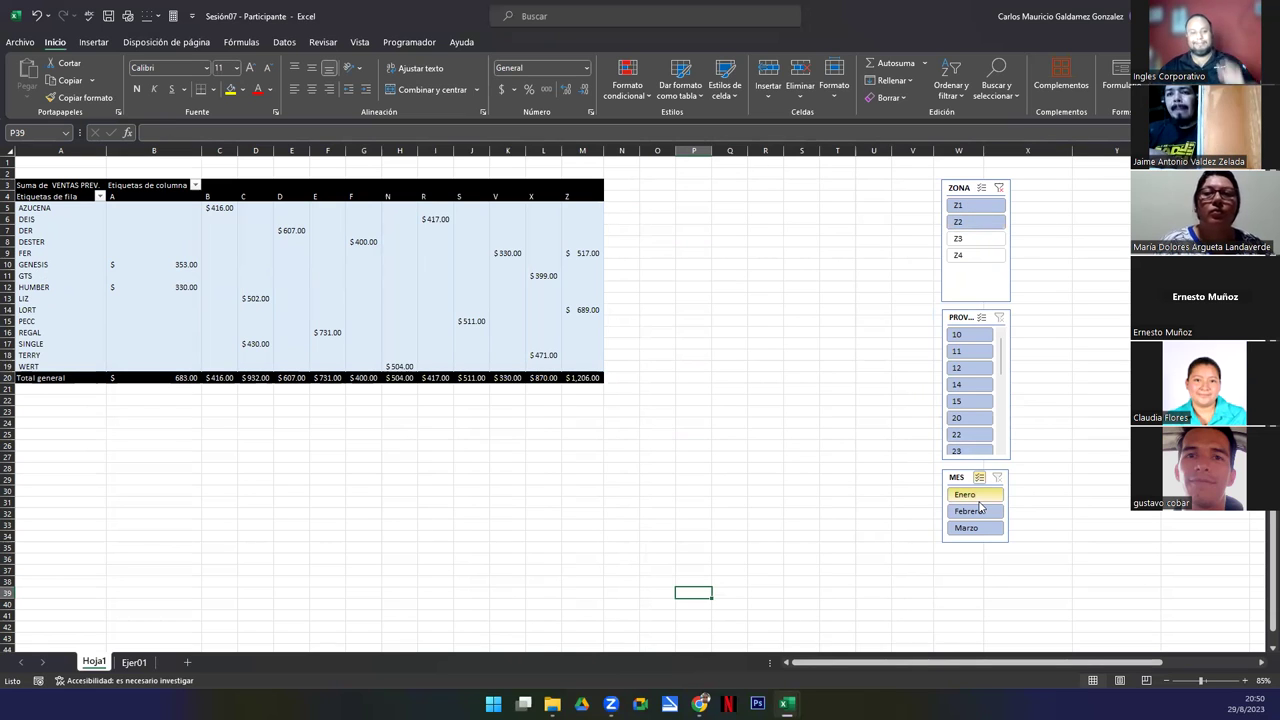
left_click(965, 337)
left_click(968, 422, "shift")
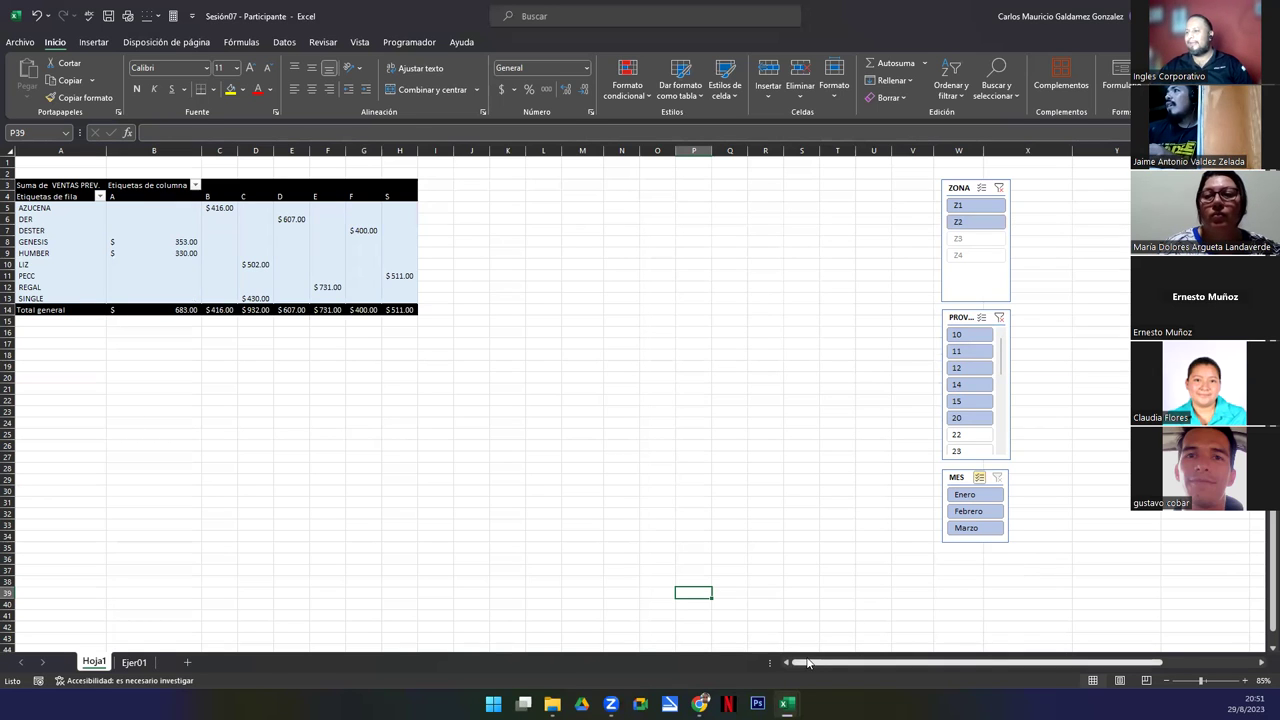
left_click(968, 497)
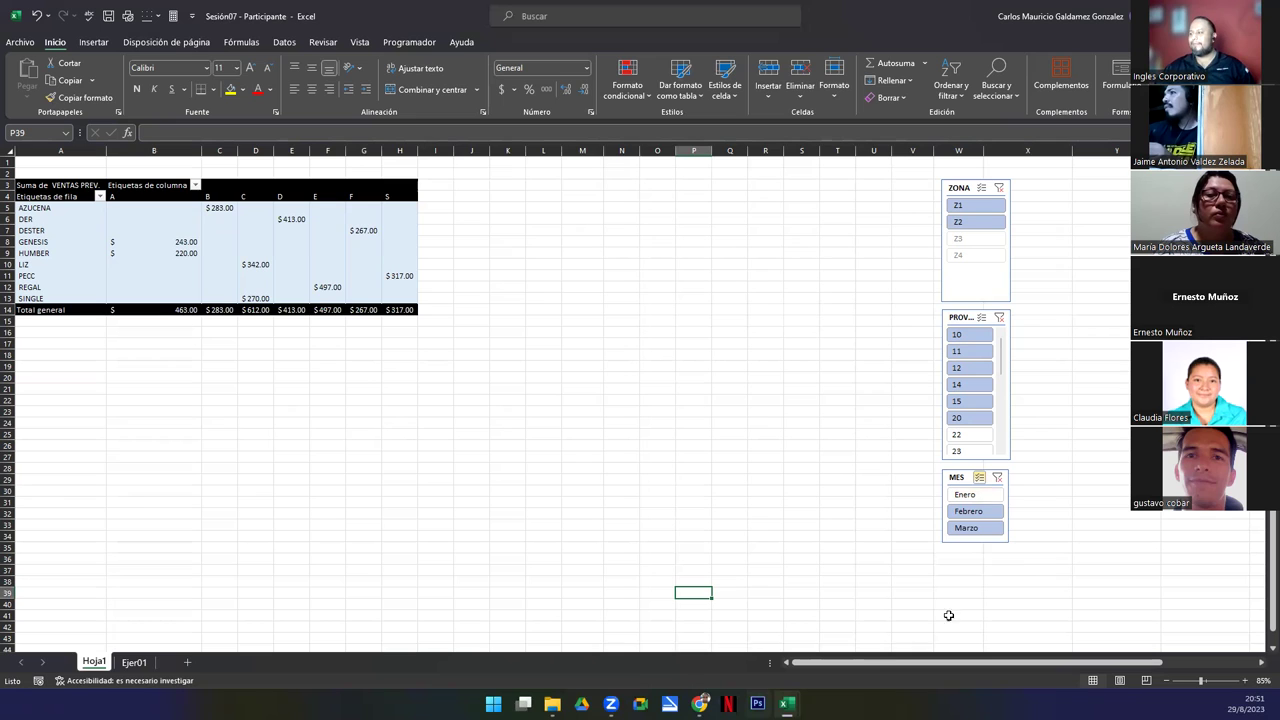
Try different month combinations in the MES slicer, ending with the pivot table filtered to Enero only
left_click(977, 514)
left_click(975, 528)
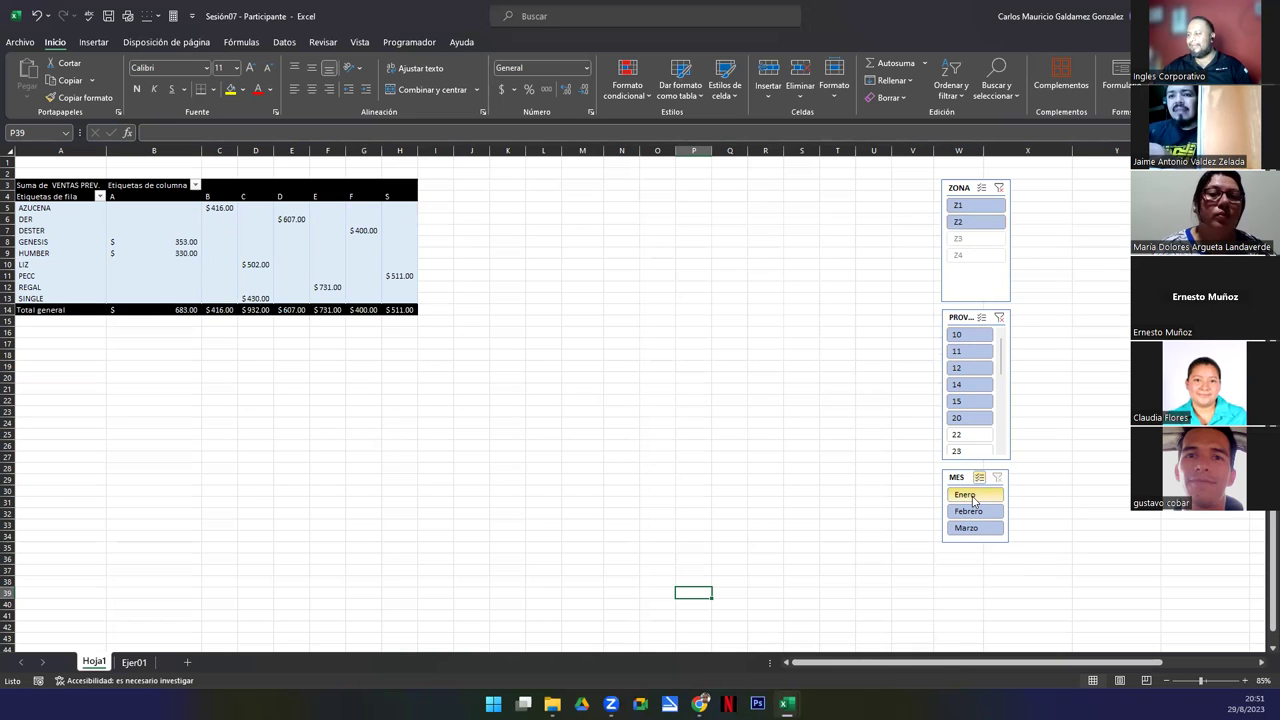
left_click(979, 499)
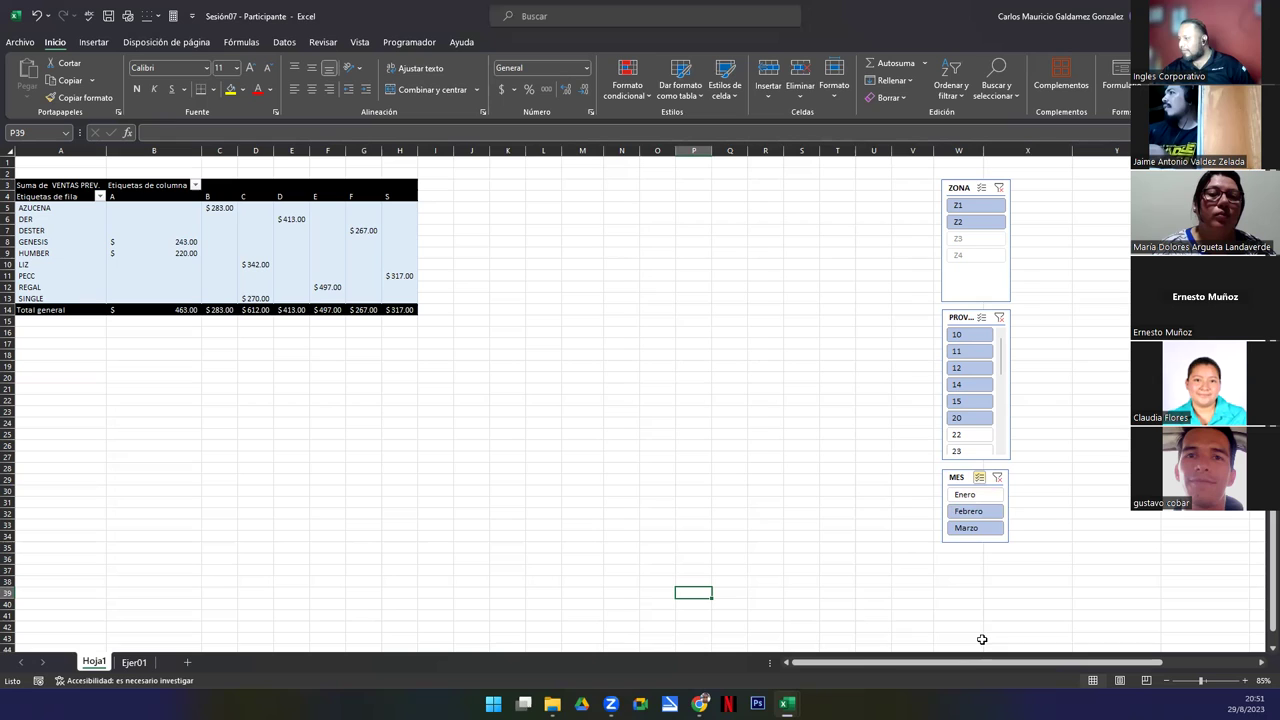
left_click(960, 495)
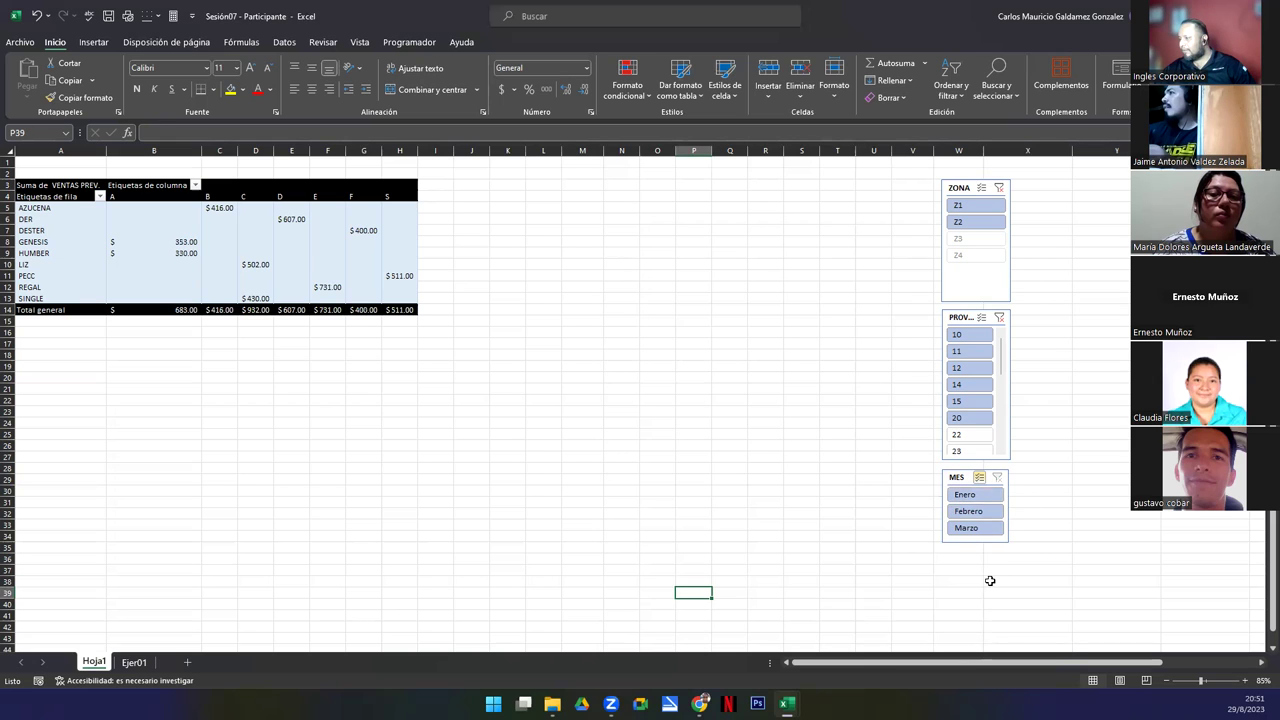
left_click(964, 512)
left_click(966, 528)
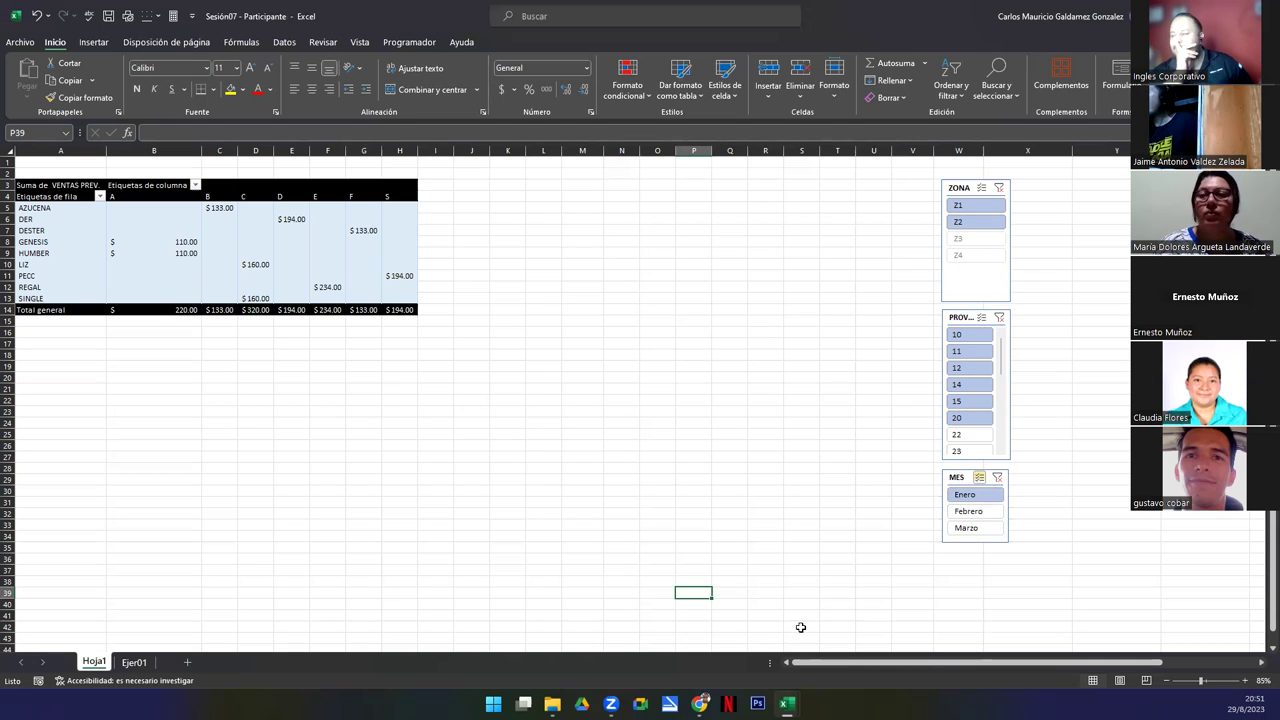
Widen pivot table columns C through H so their sales amounts fit at the enlarged zoom
left_click(232, 252)
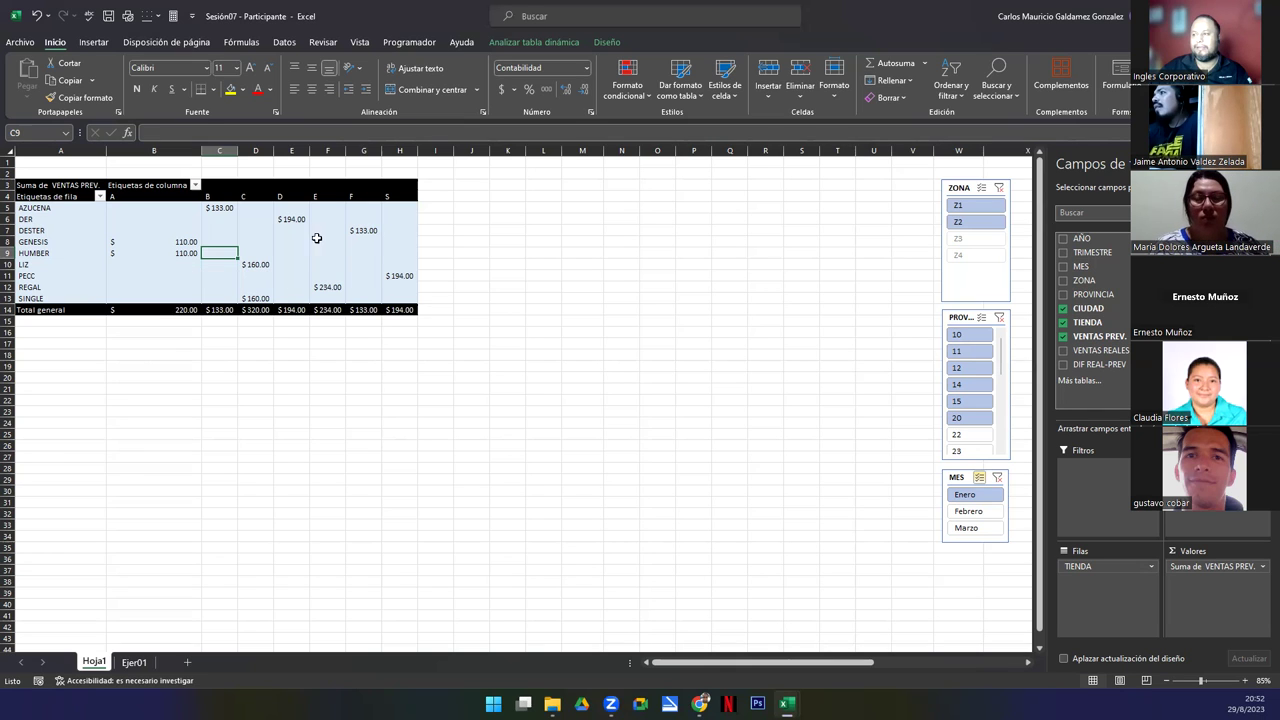
left_click(318, 252)
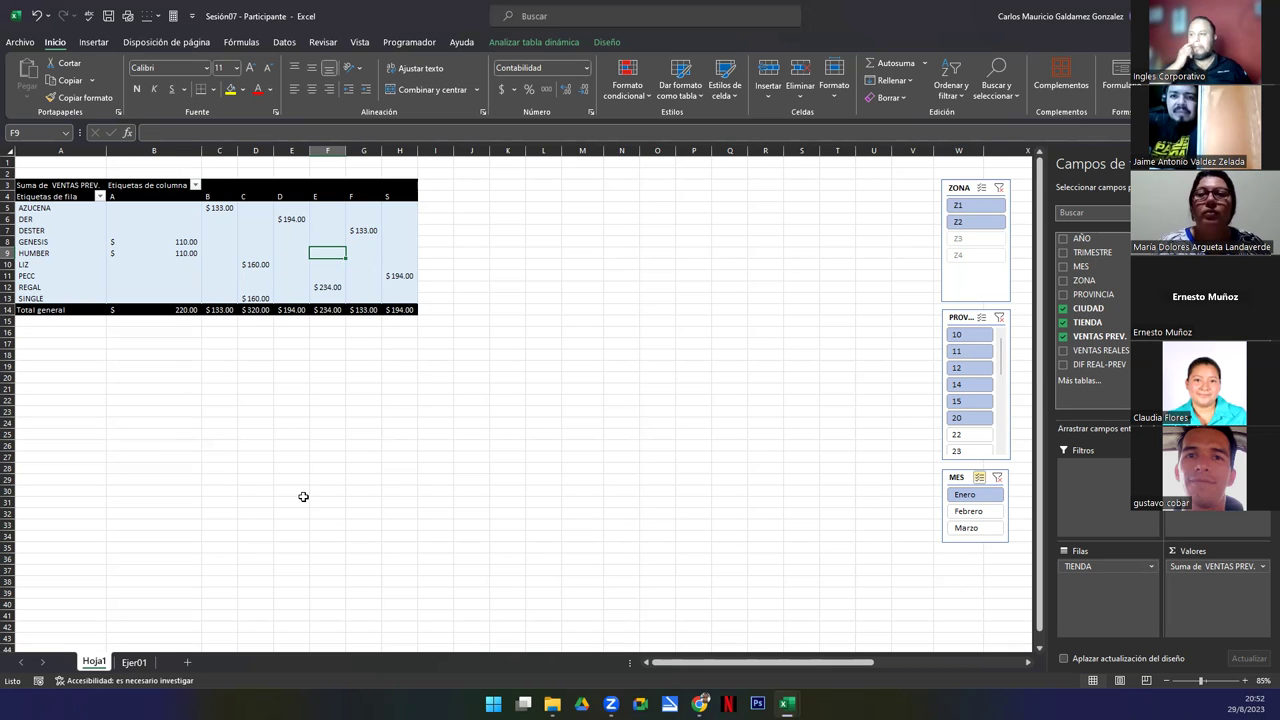
scroll(257, 452, "up", 3)
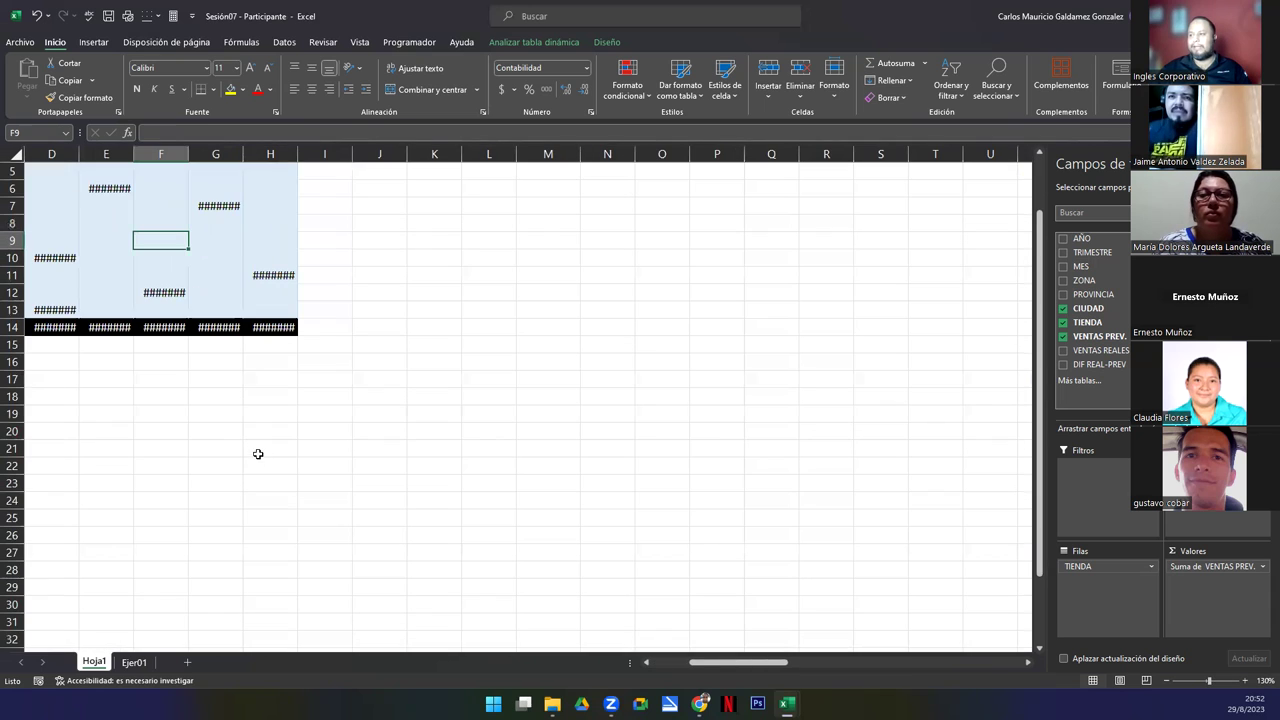
left_click(660, 665)
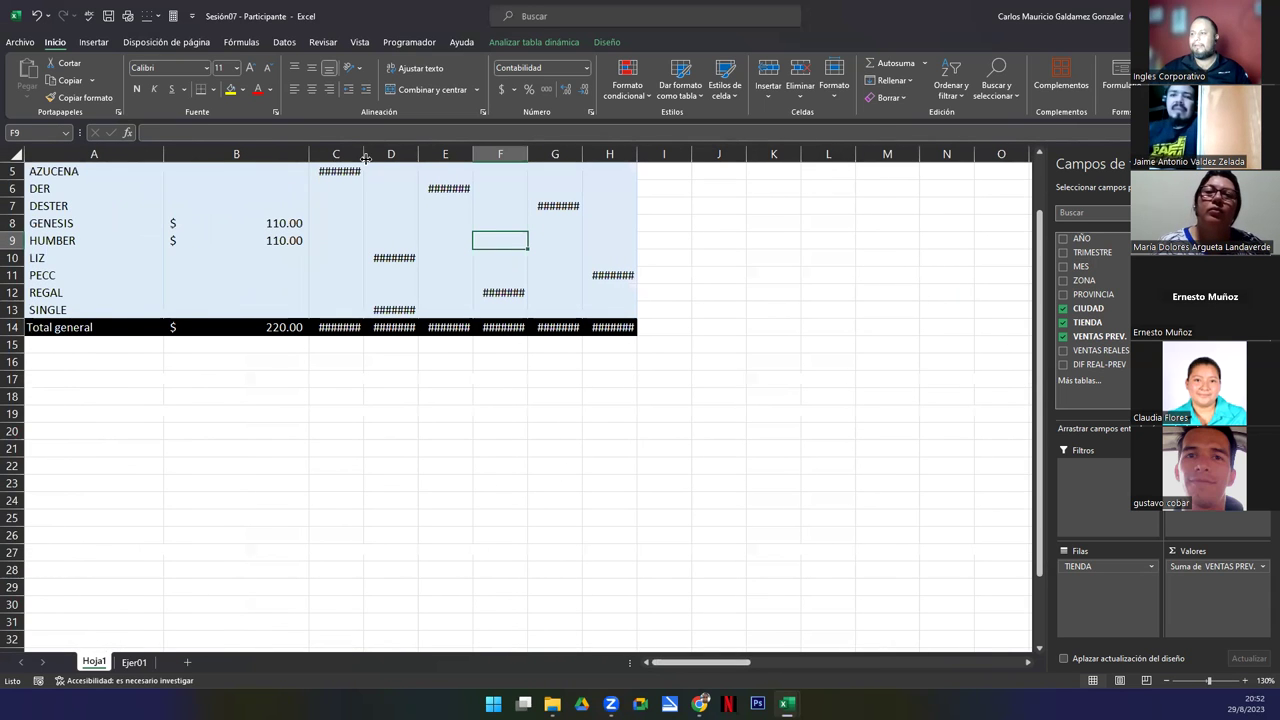
left_click_drag(421, 160, 647, 155)
scroll(635, 325, "up", 2)
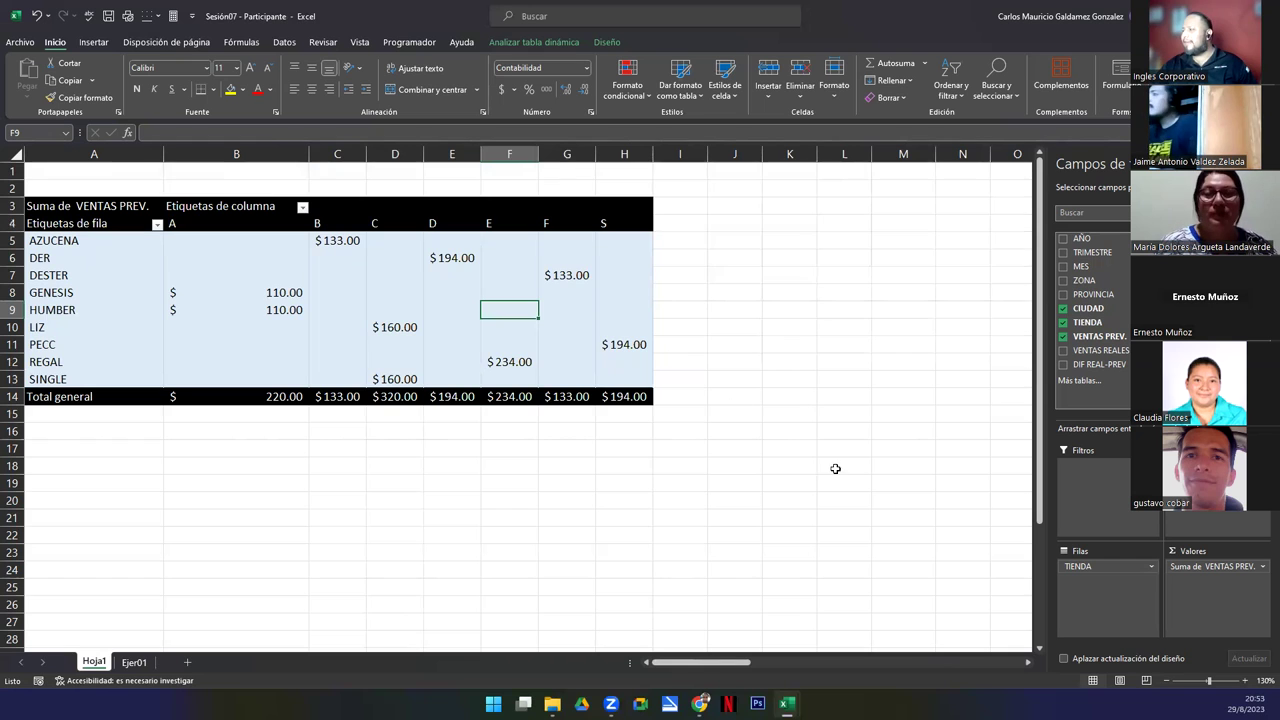
Clear the ZONA, PROVINCIA and MES slicer filters so the pivot table includes every zone, province and month
scroll(855, 411, "down", 2)
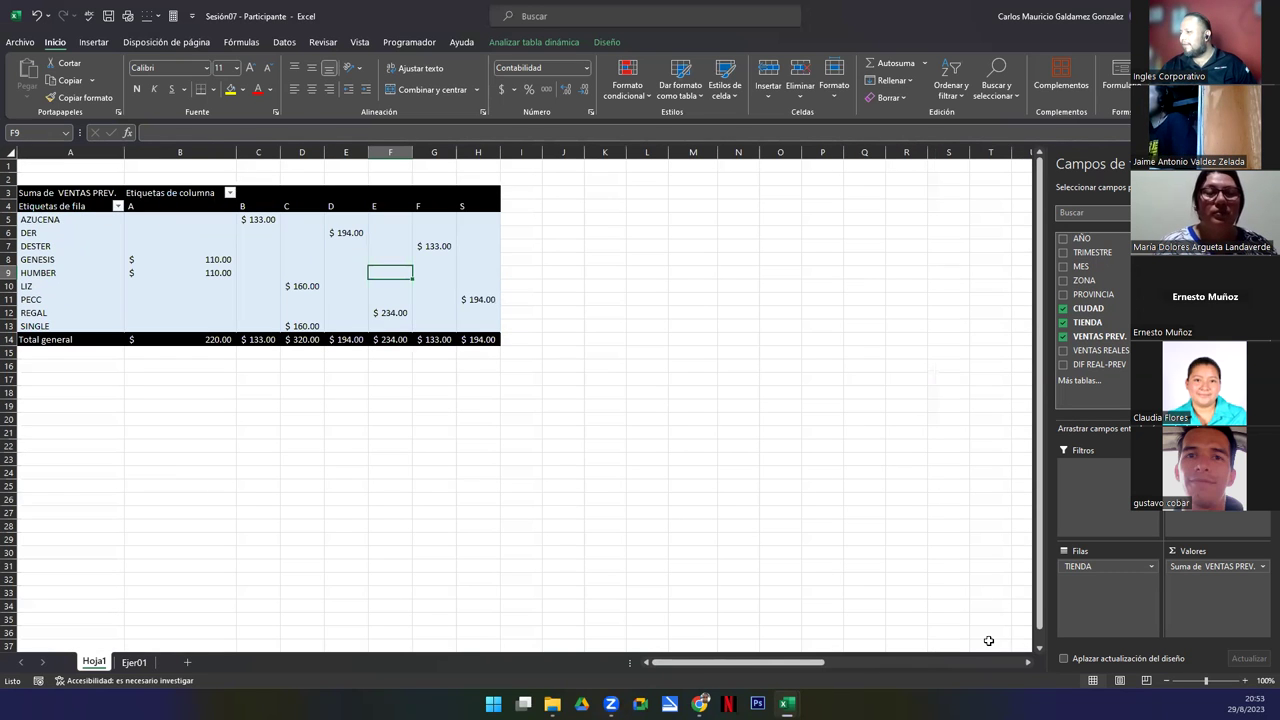
left_click(1027, 662)
left_click(1027, 662)
left_click(1027, 662)
left_click(1027, 662)
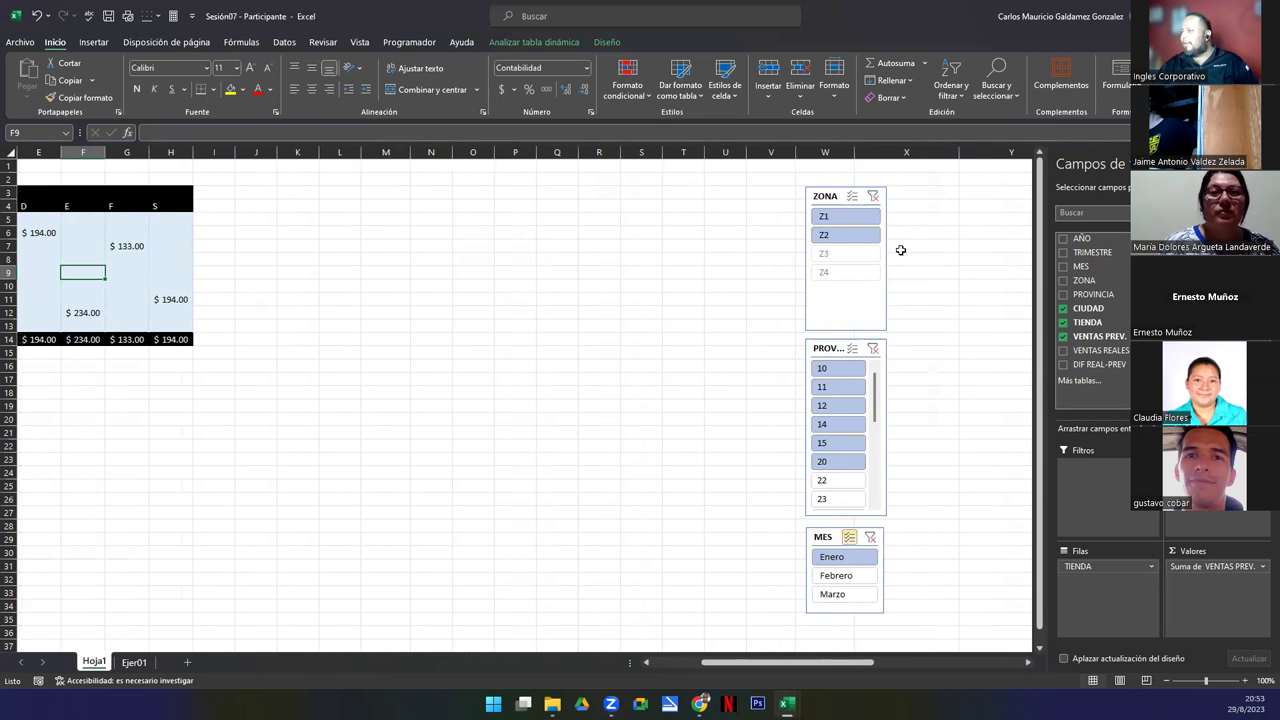
left_click(865, 348)
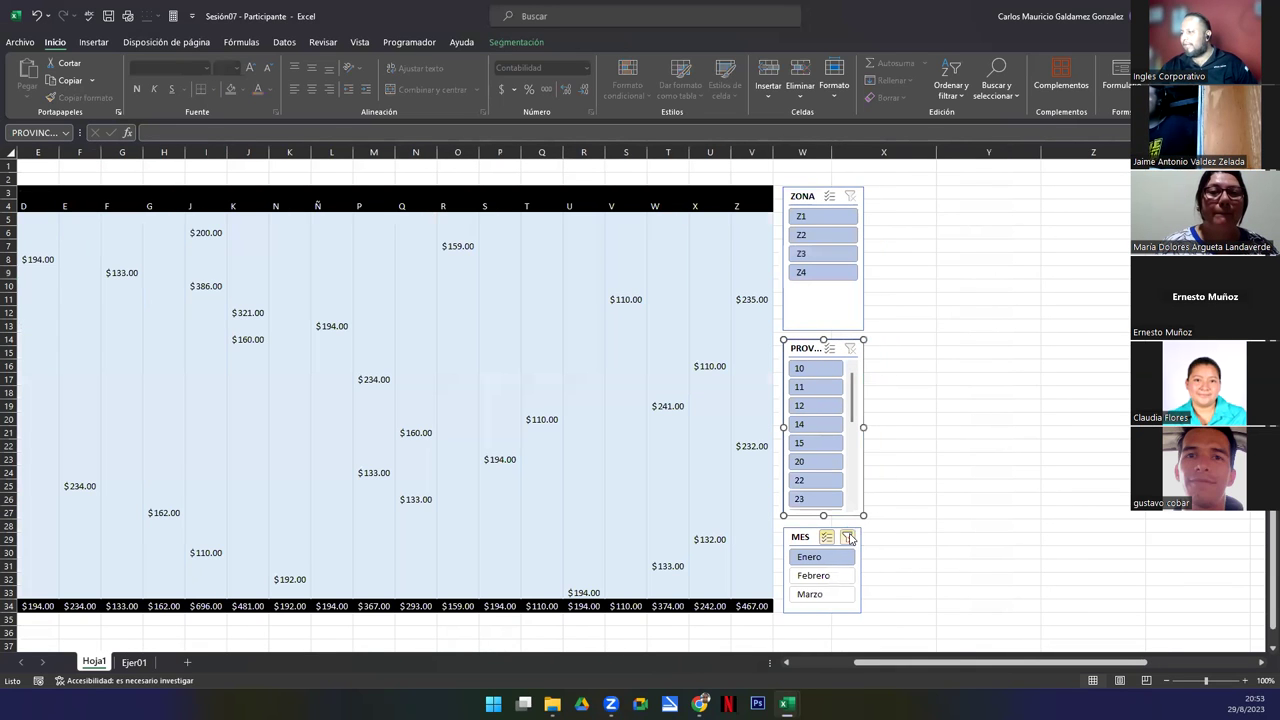
left_click(847, 537)
Filter the pivot table's row labels to the stores AZUCENA, CLONY, DEIS, DER, DESTER and DEXTER
left_click(805, 663)
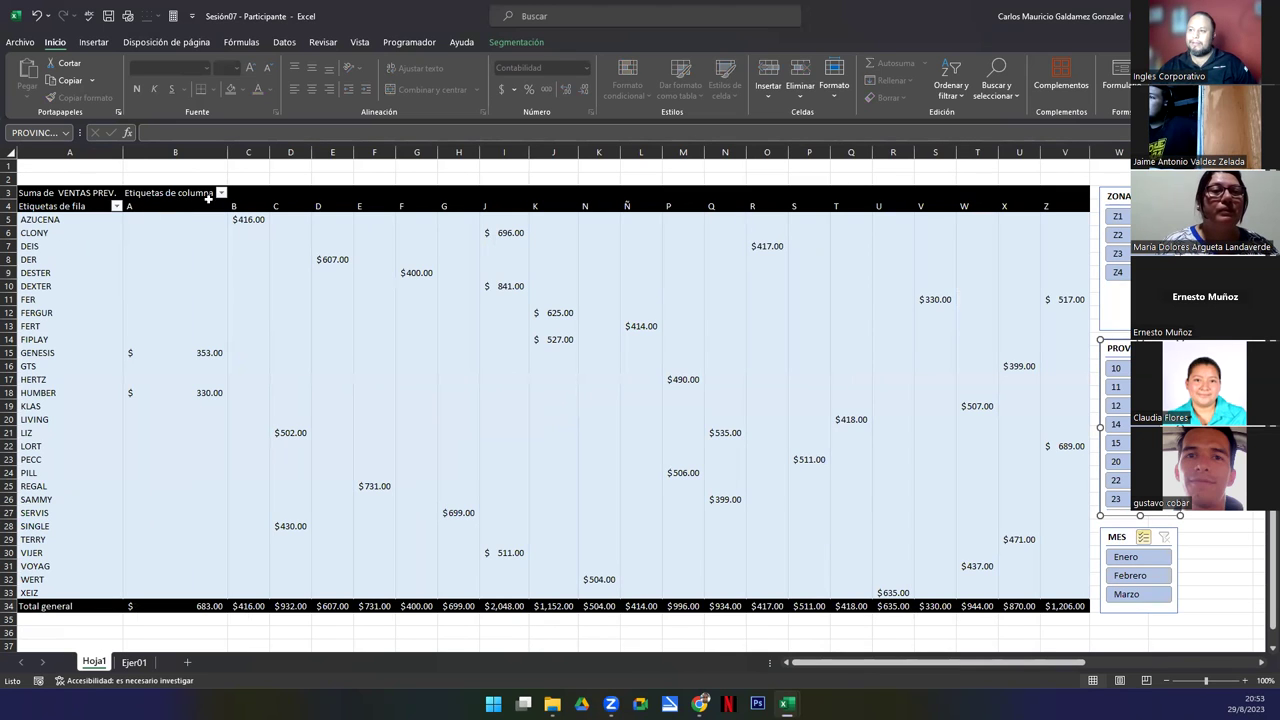
left_click(117, 206)
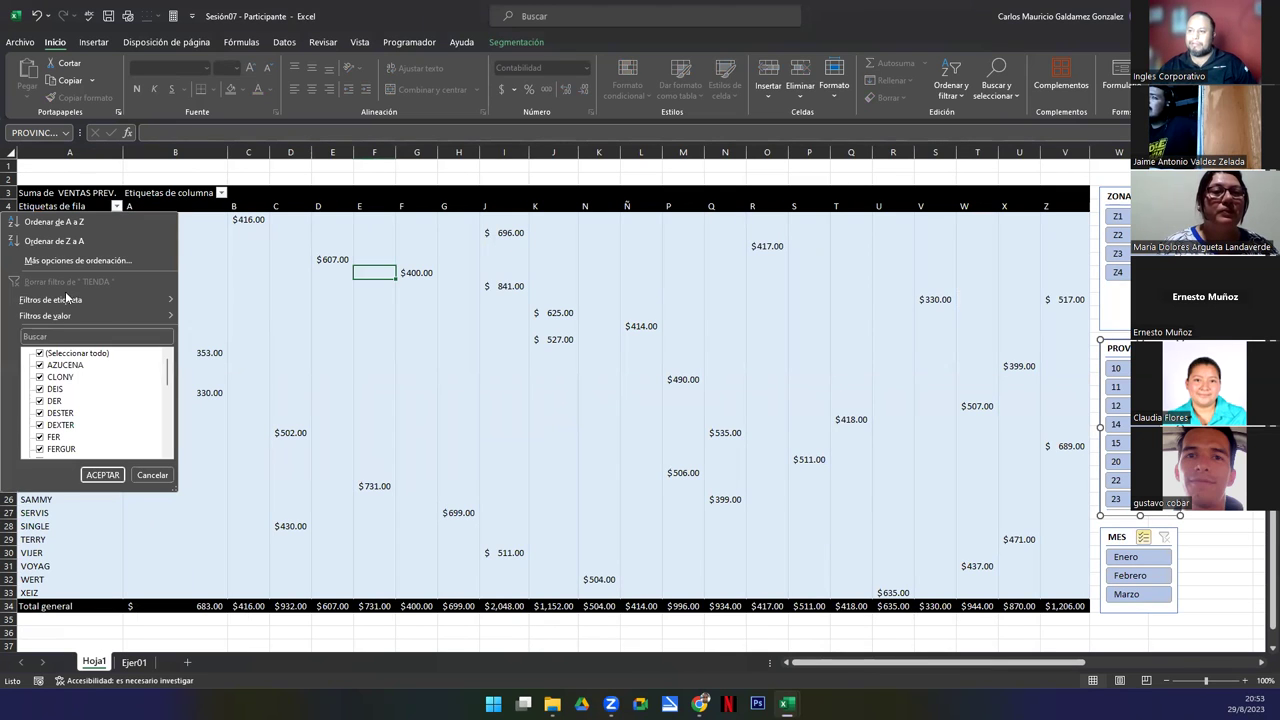
left_click(40, 353)
left_click(40, 365)
left_click(40, 377)
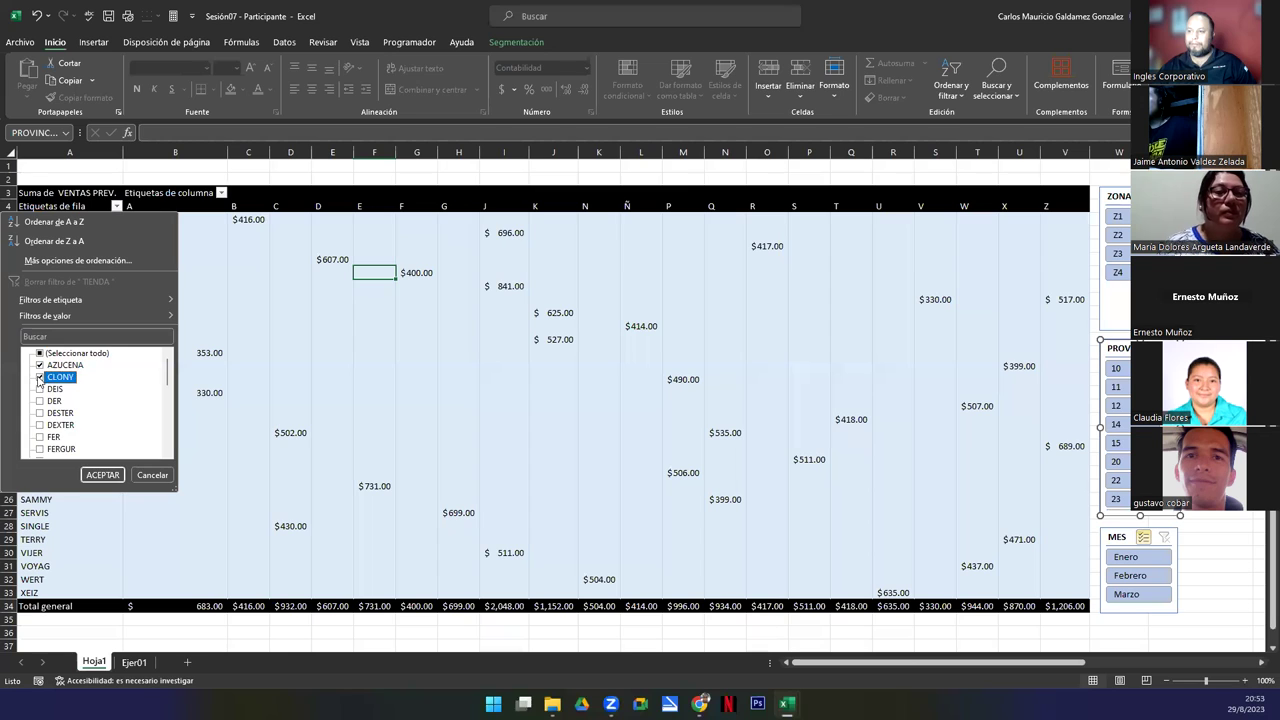
left_click(40, 389)
left_click(40, 401)
left_click(40, 413)
left_click(40, 425)
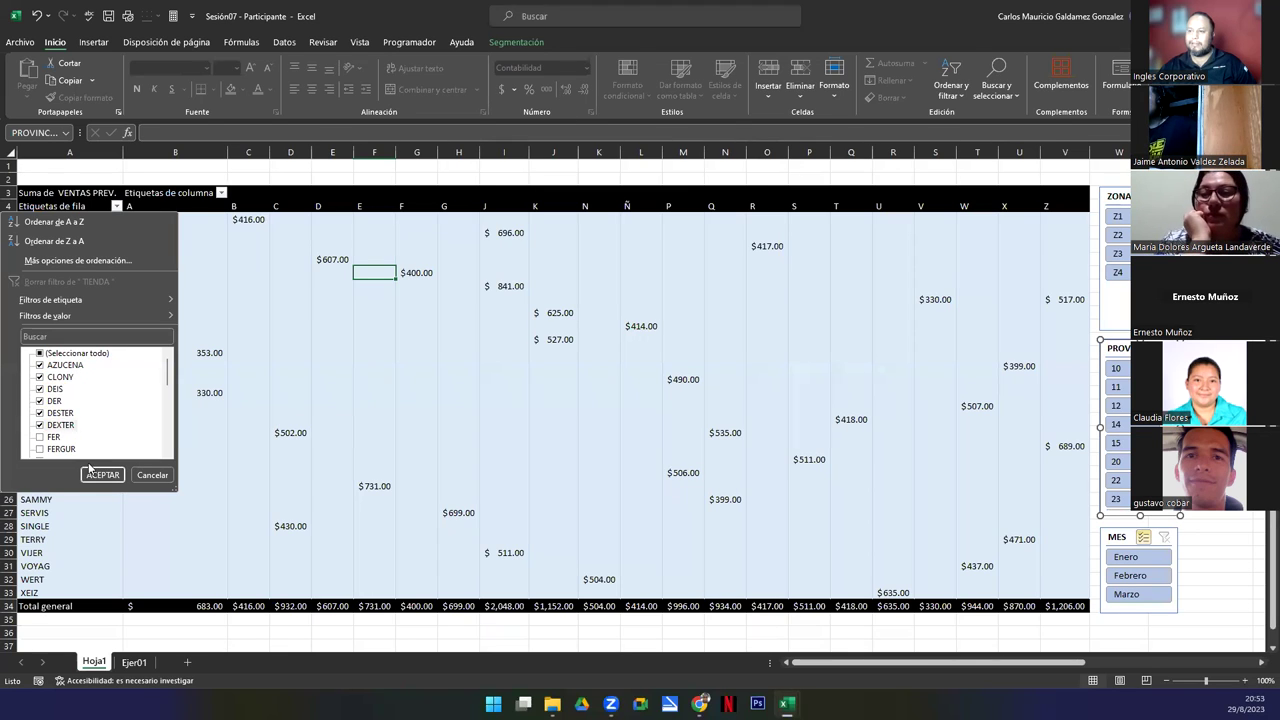
left_click(102, 474)
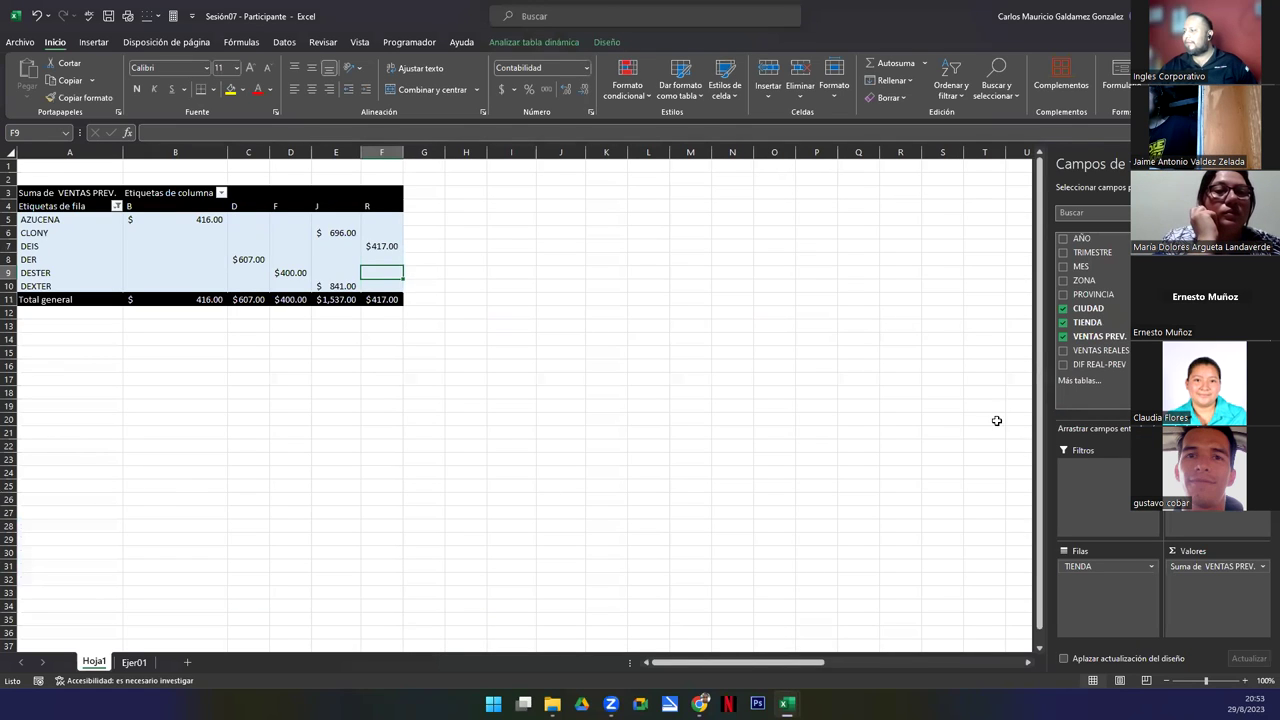
Examine the filtered sales values in B5:F10 and look through the PROVINCIA slicer's items for those stores
left_click(423, 259)
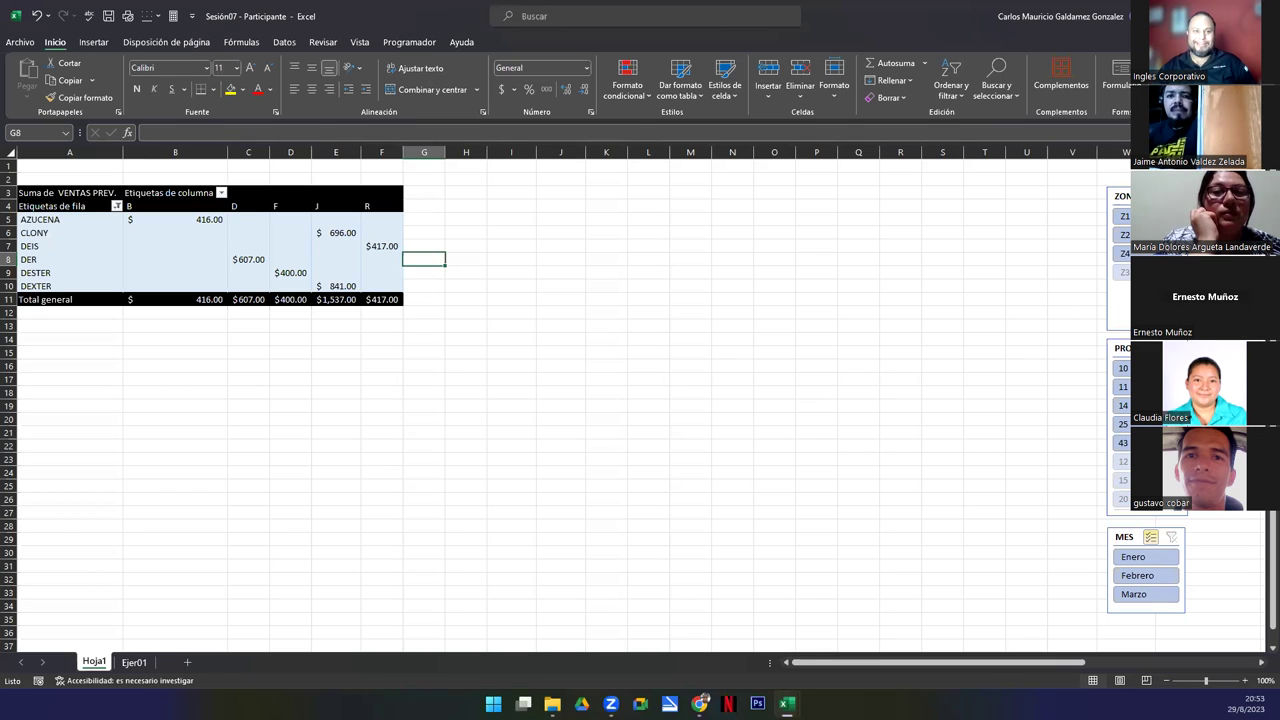
left_click_drag(140, 222, 368, 281)
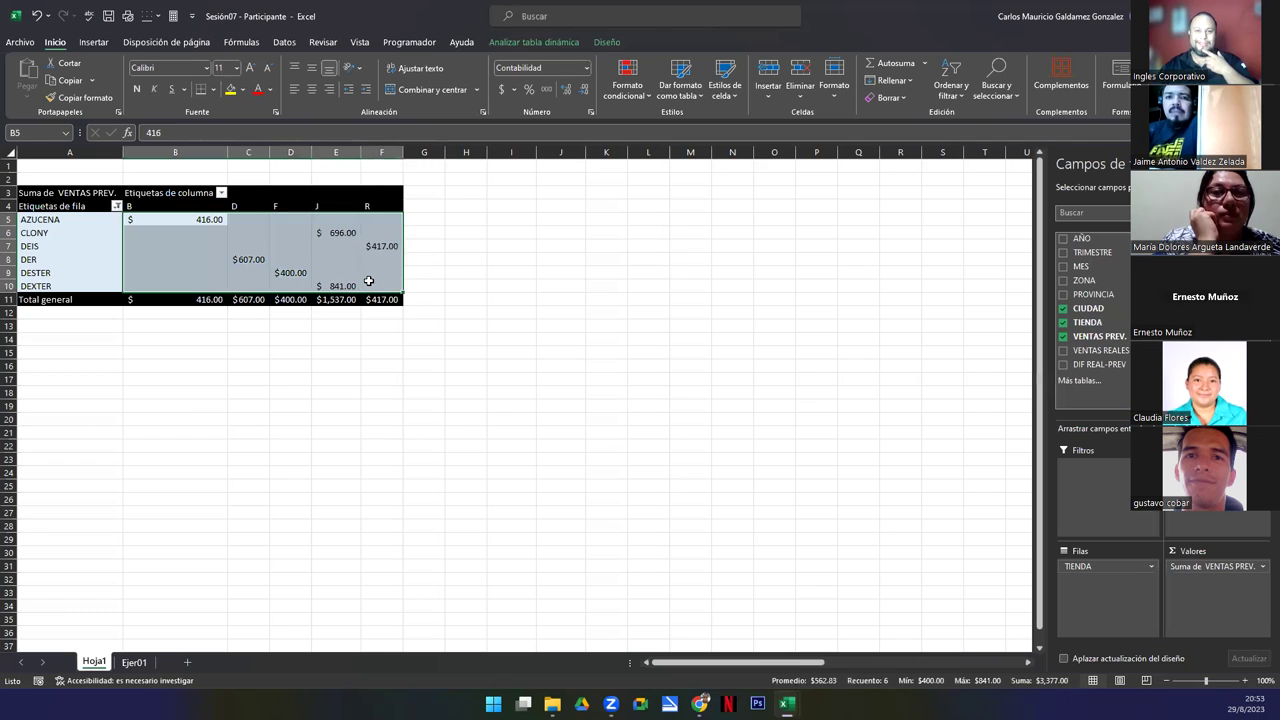
left_click(292, 272)
left_click(343, 391)
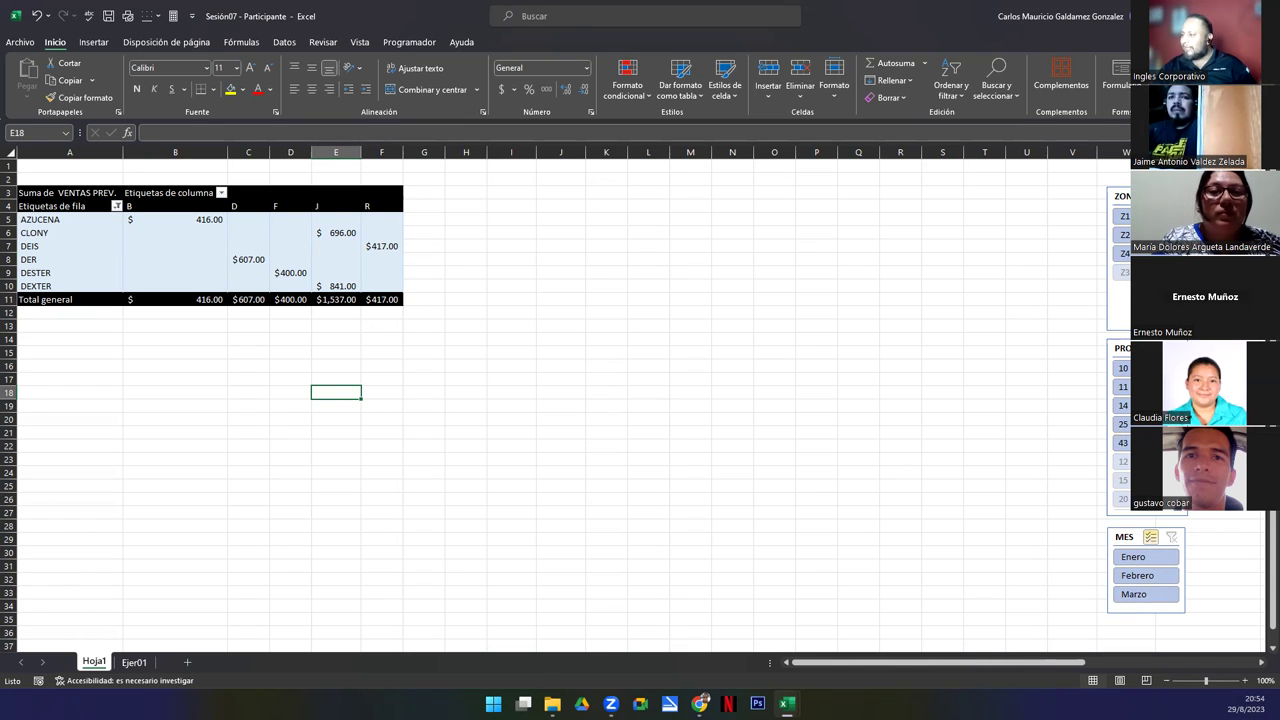
scroll(1125, 430, "down", 3)
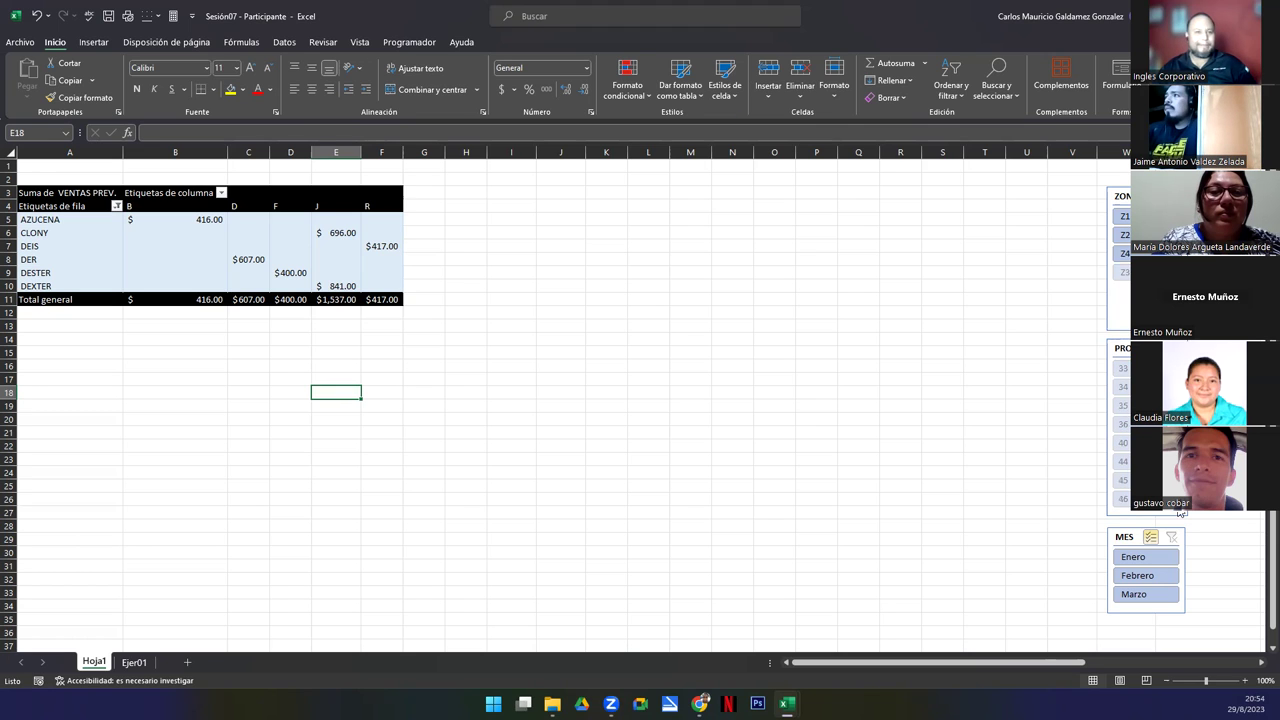
scroll(1125, 430, "up", 3)
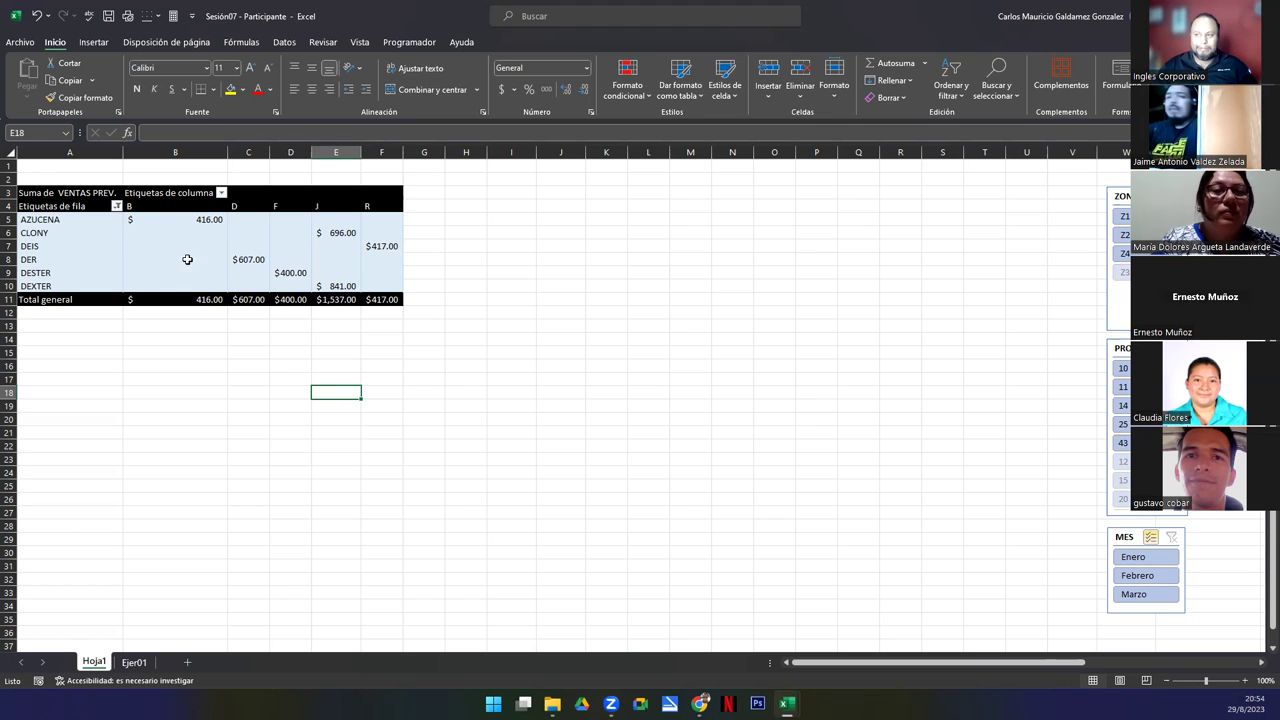
Clear the TIENDA filter from the row labels to list all stores again
left_click(117, 207)
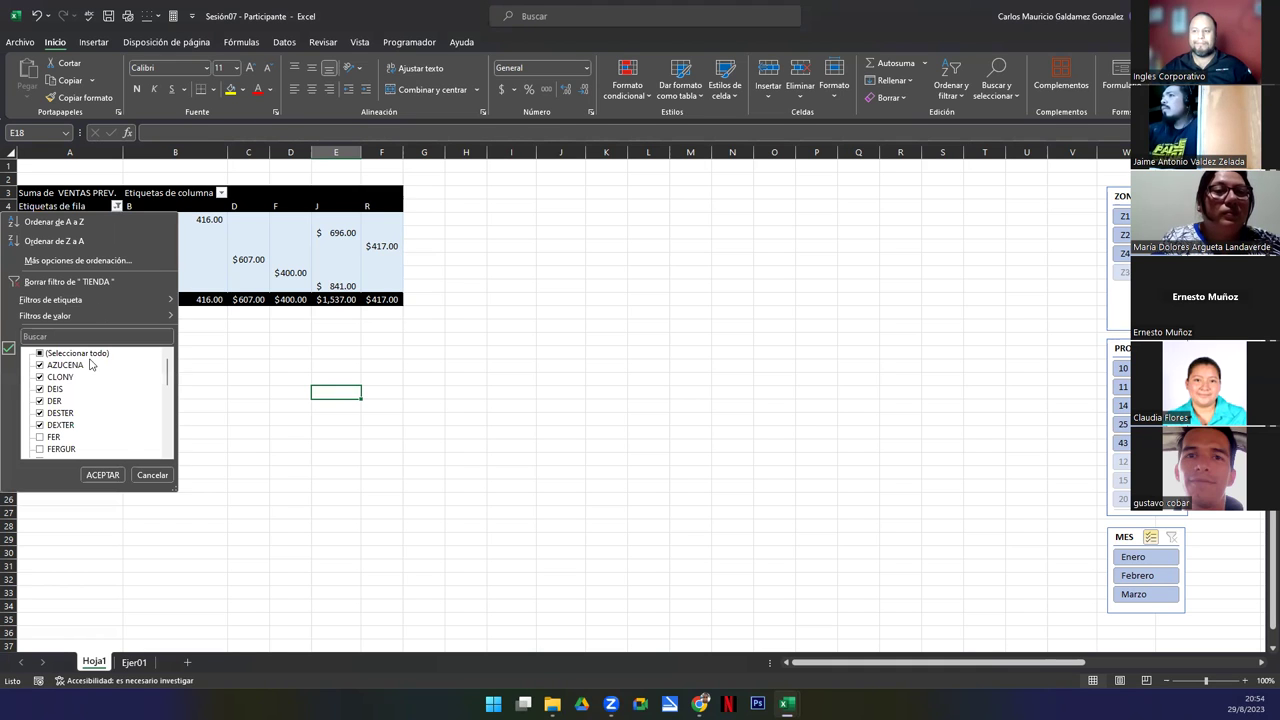
left_click(50, 281)
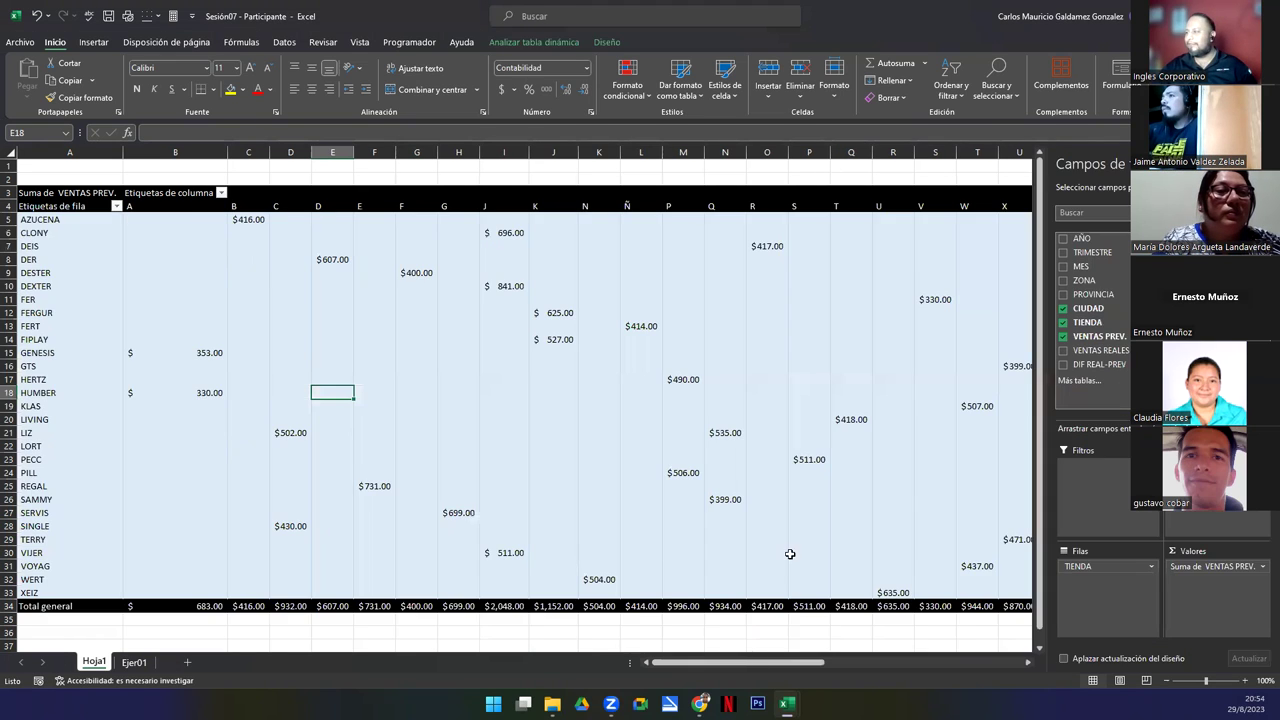
left_click(885, 628)
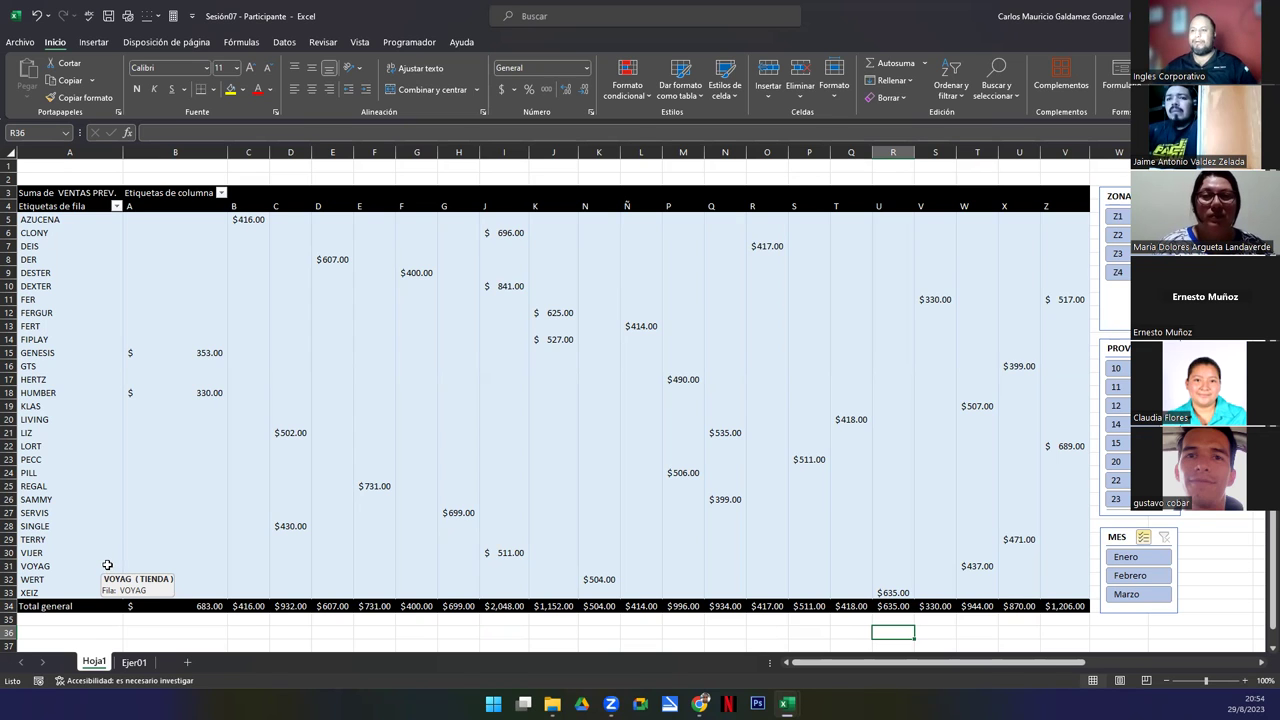
left_click(271, 463)
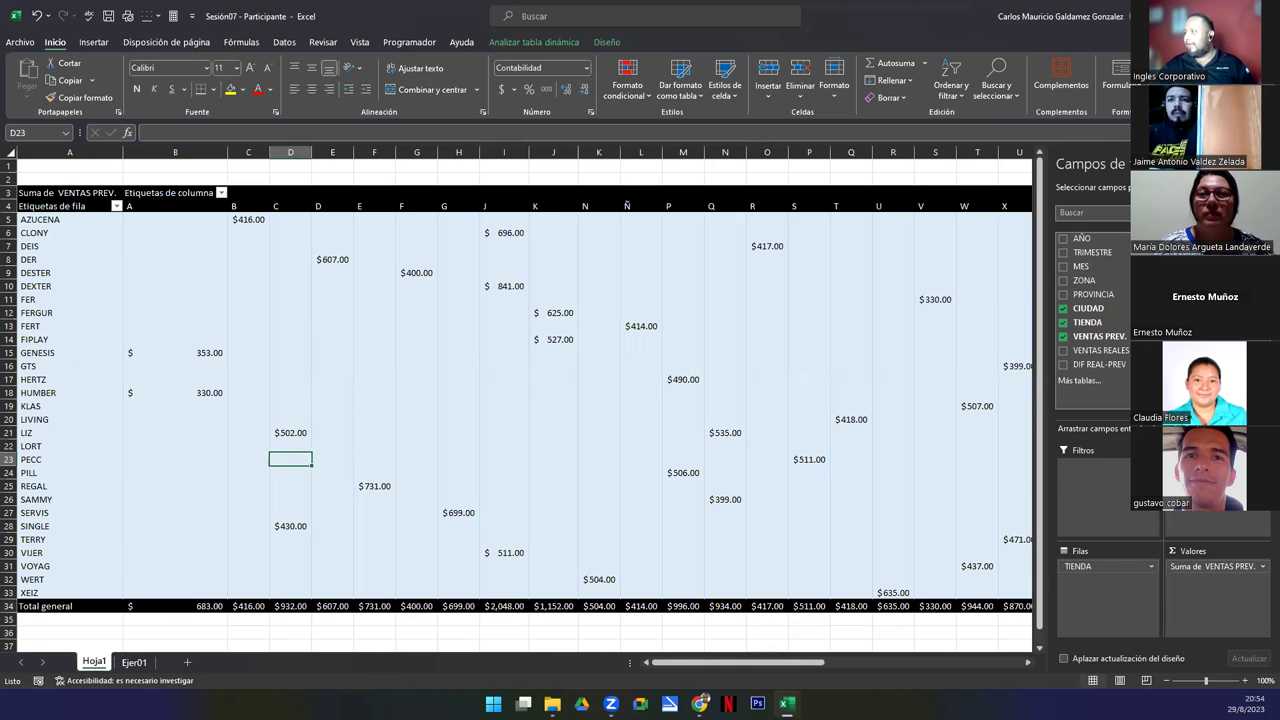
Switch to the Sesión07 workbook and examine the practice's source table, instructions and sample pivot table, plus the PORTADA sheet
key("alt+Tab")
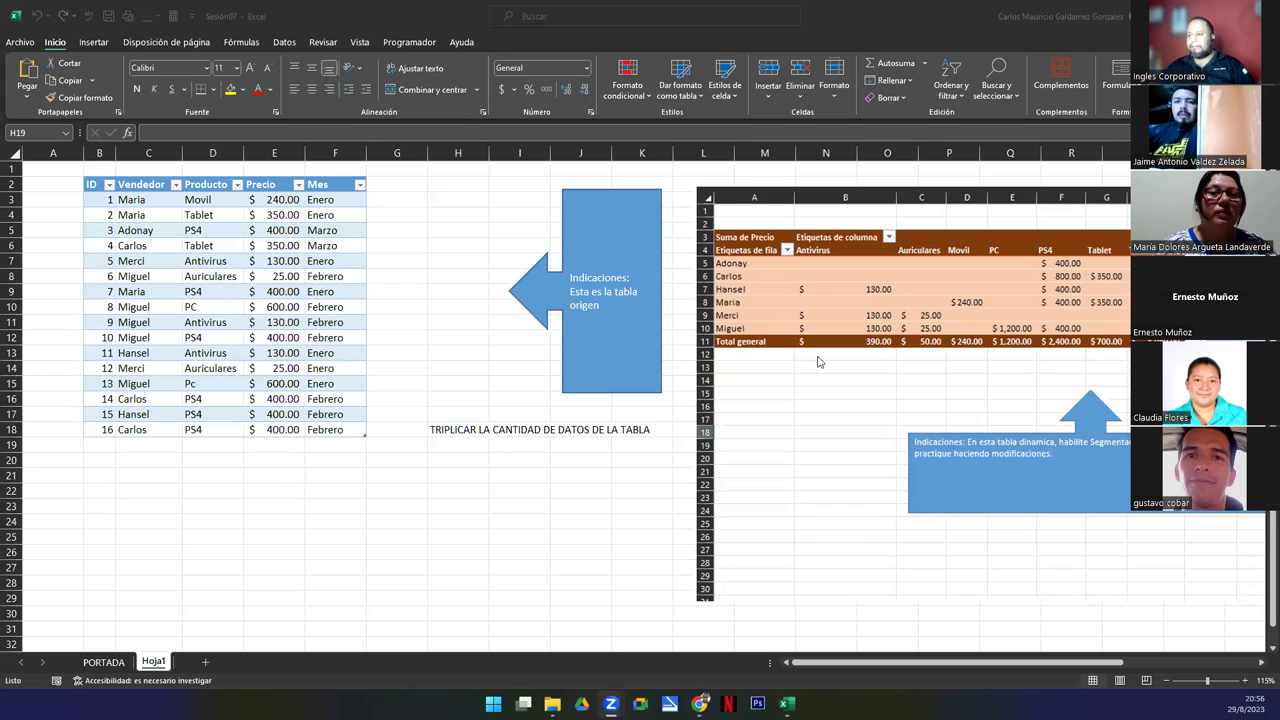
left_click(1002, 374)
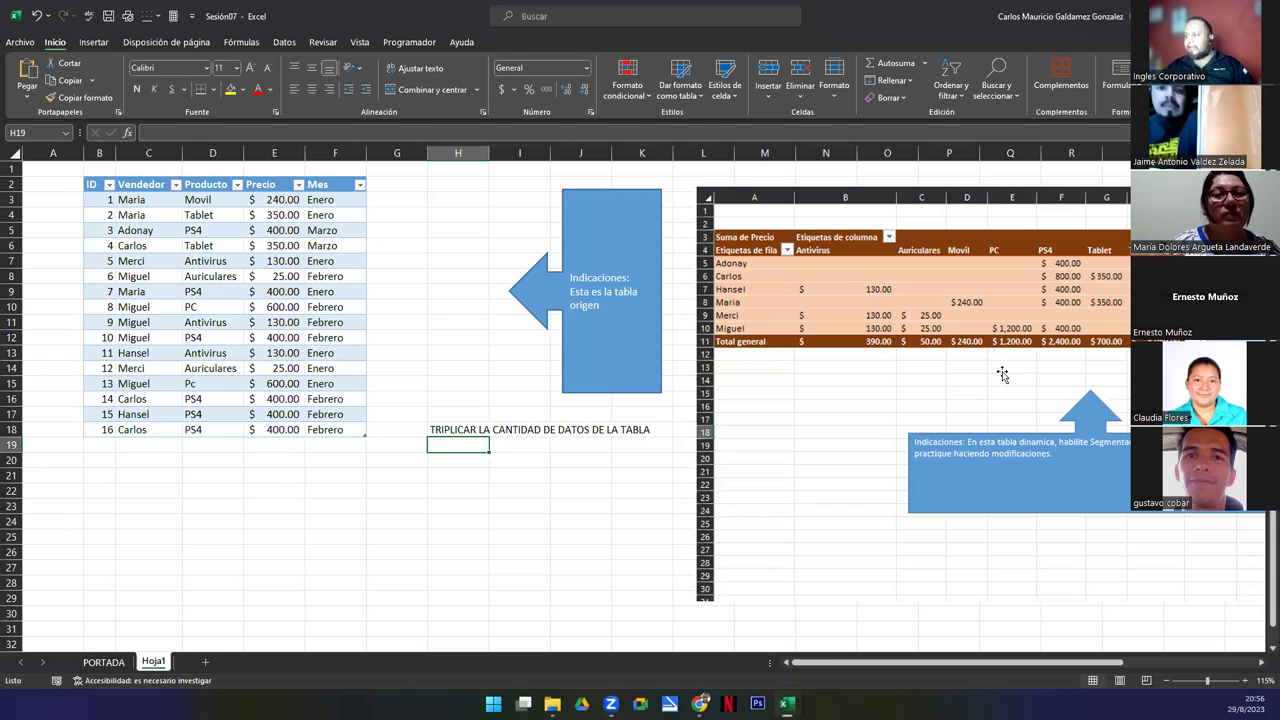
left_click(900, 363)
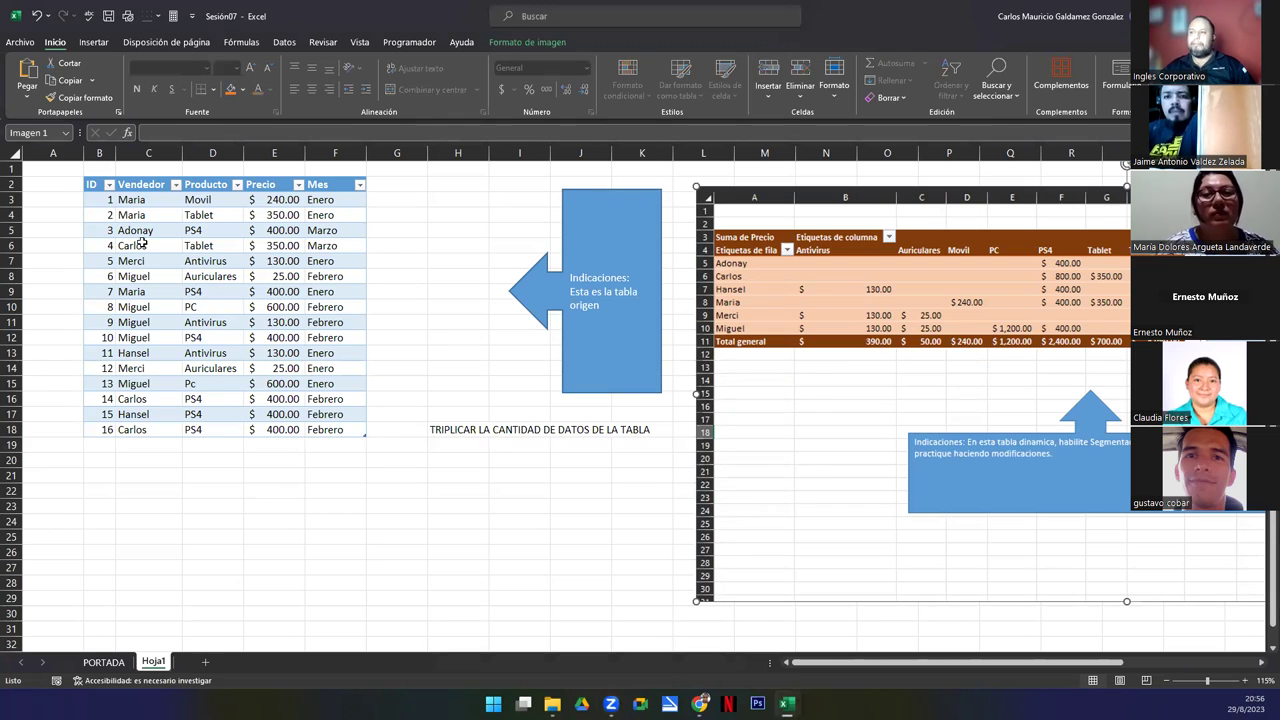
left_click_drag(118, 200, 120, 215)
left_click_drag(266, 341, 330, 433)
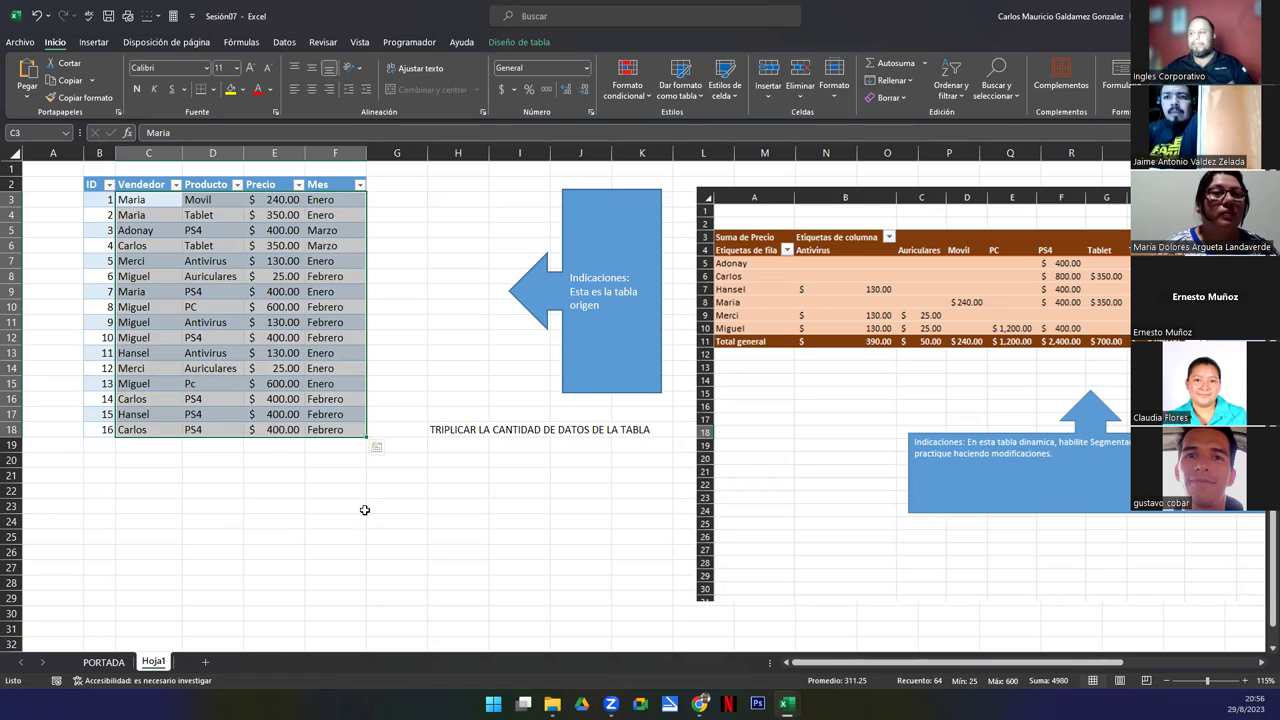
left_click(452, 434)
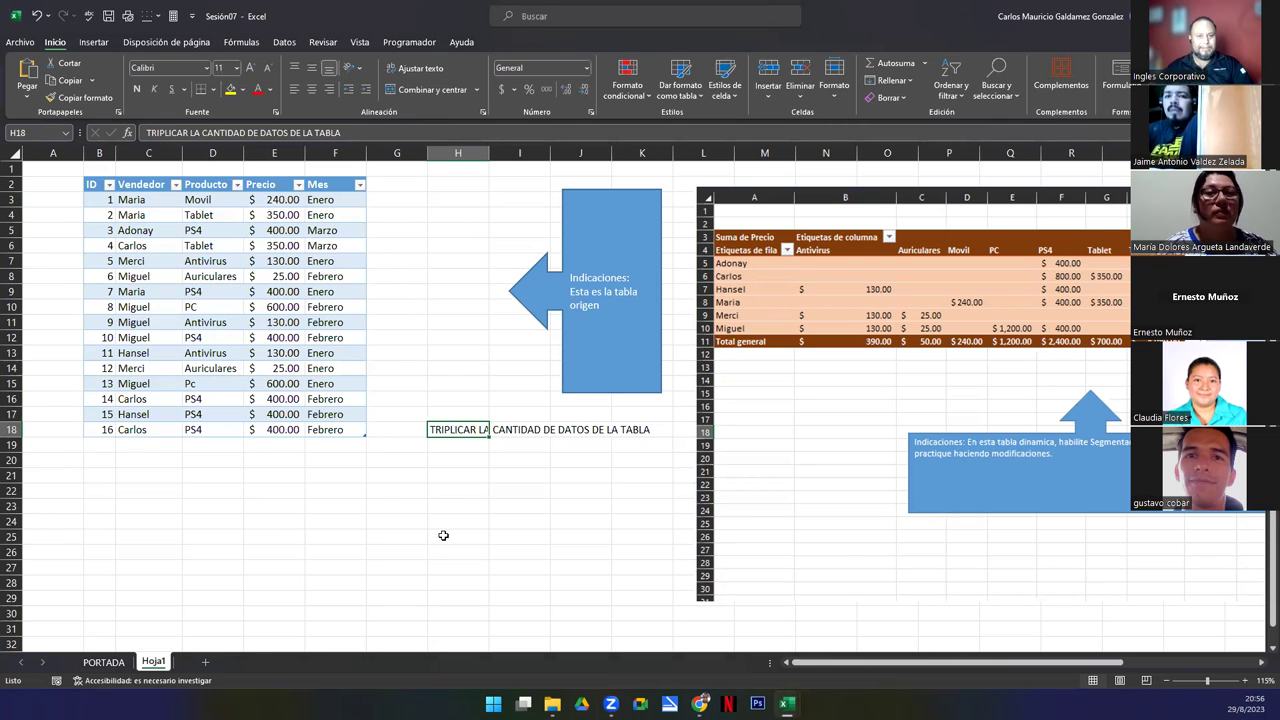
left_click(888, 327)
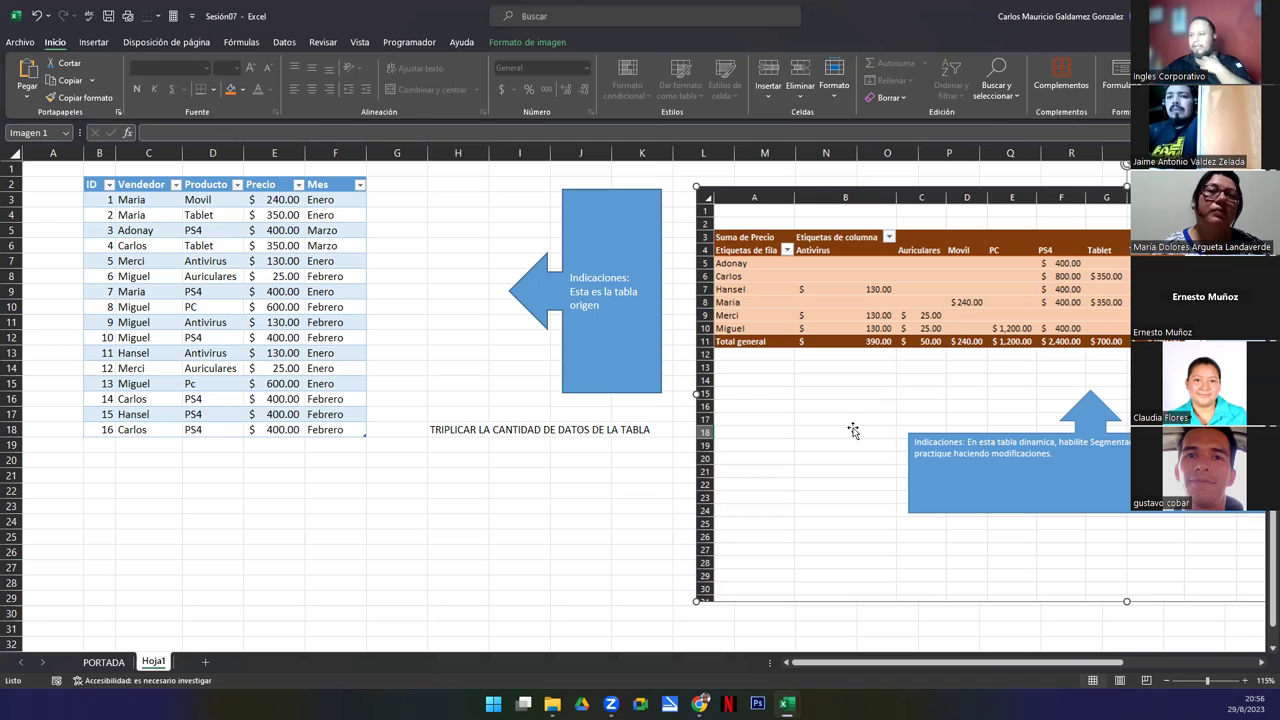
left_click(148, 201)
left_click_drag(188, 240, 331, 429)
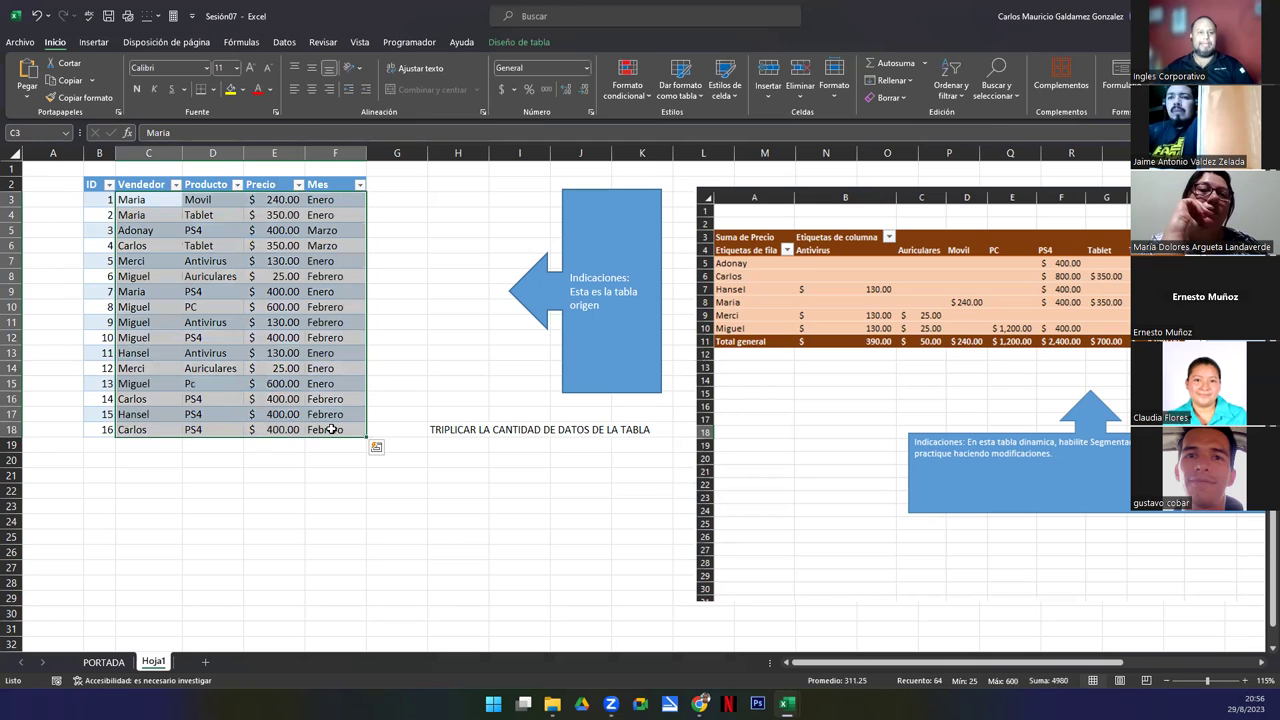
left_click(442, 471)
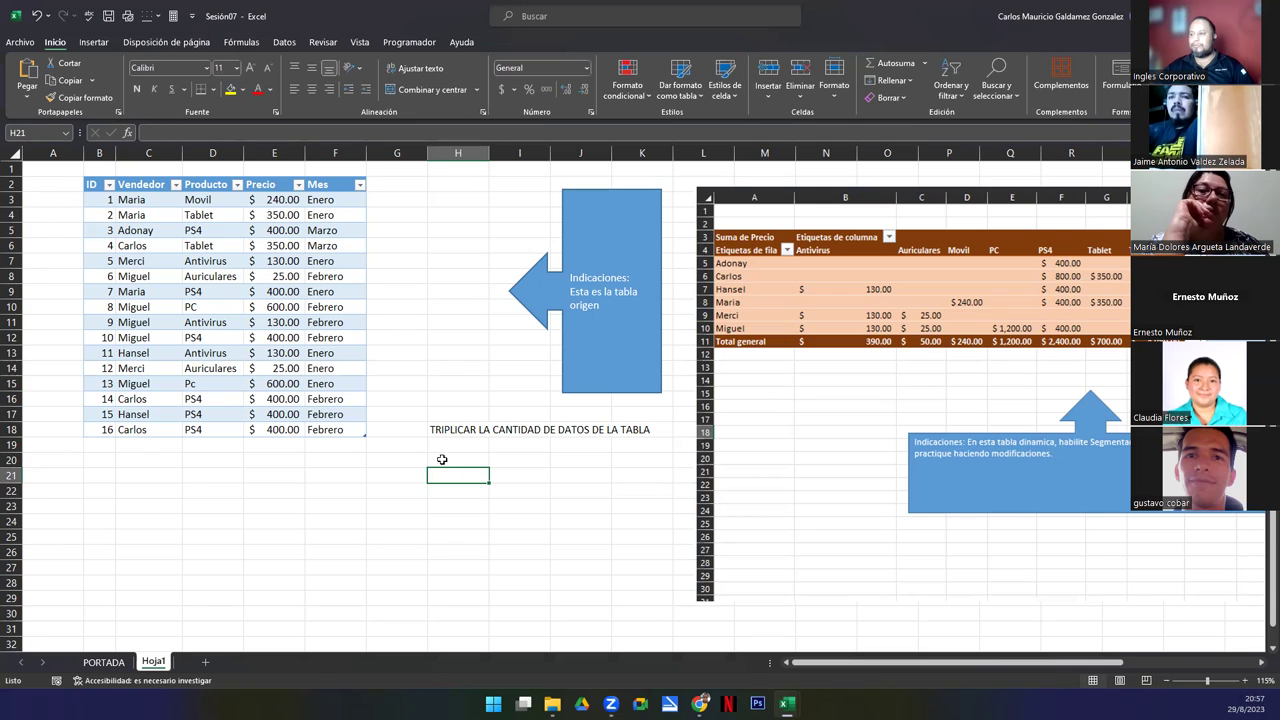
left_click(121, 662)
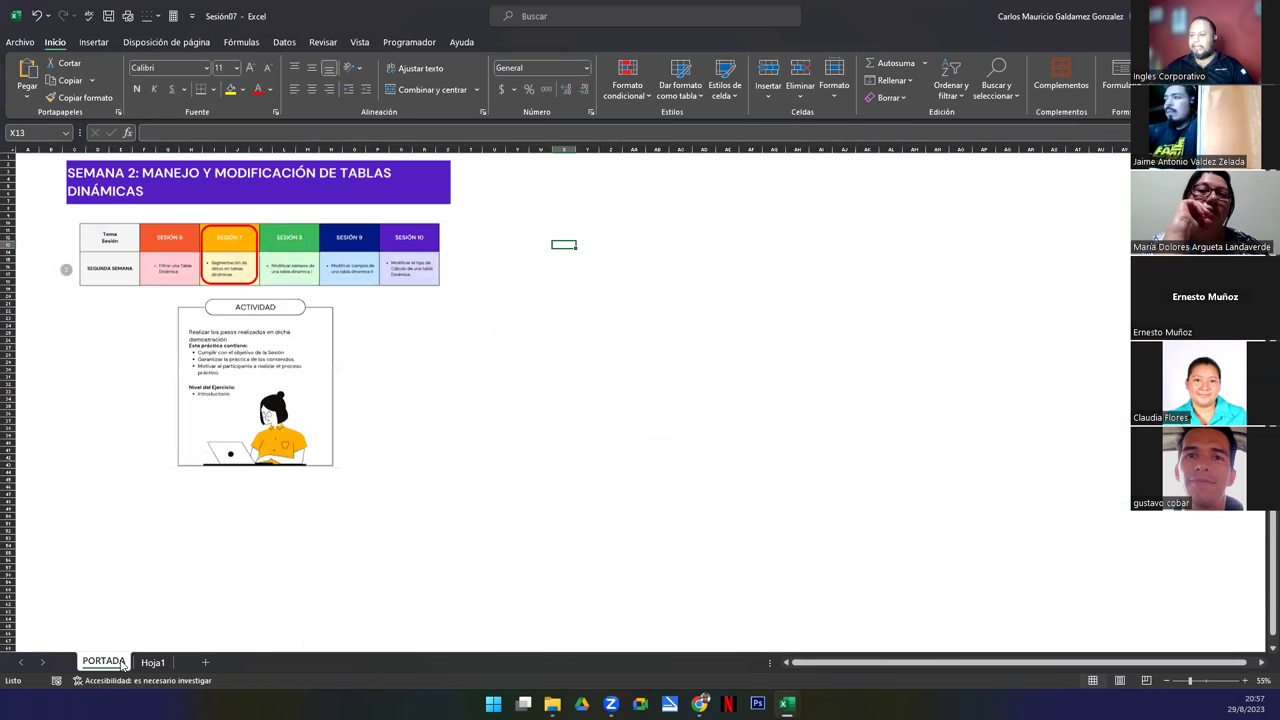
Delete the PORTADA sheet from the Sesión07 workbook, leaving only the practice sheet Hoja1
right_click(121, 662)
key("Return")
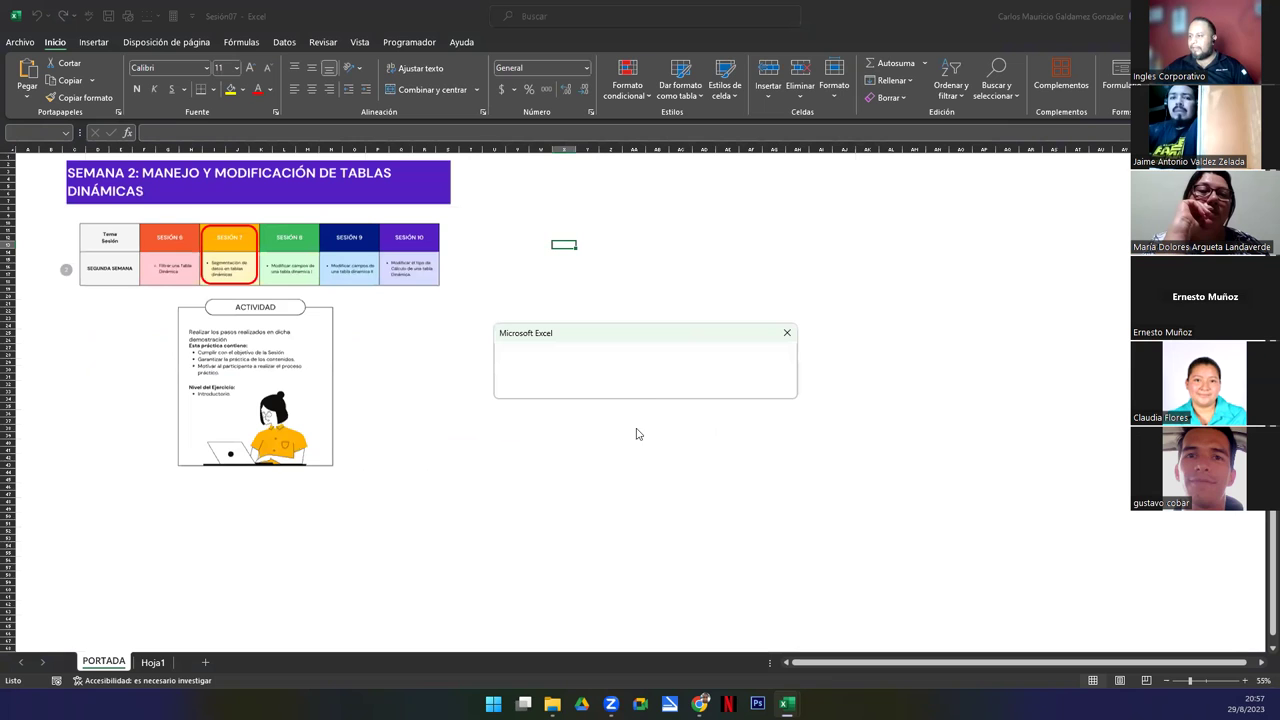
left_click(611, 388)
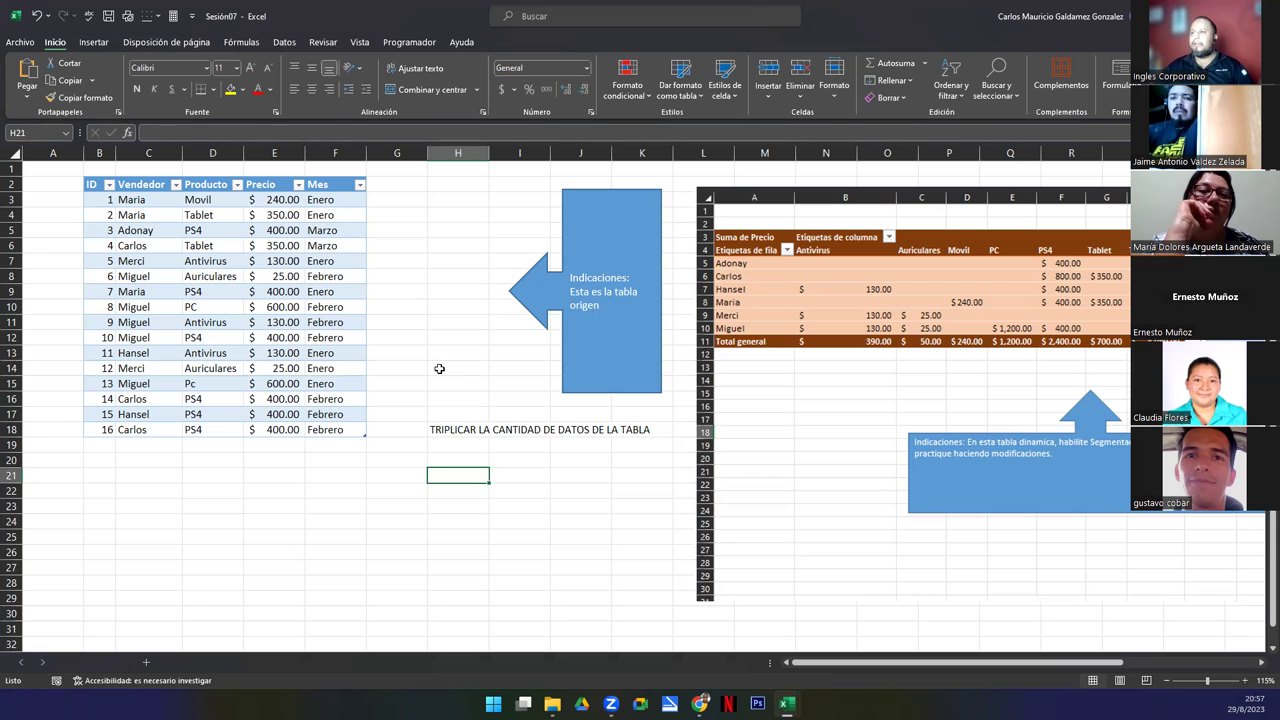
Start saving the workbook as a copy and choose the 2. TABLAS DINAMICAS_8-9pm _copy20H folder inside CURSOS INGLESCORPORATIVO as its location
left_click(27, 44)
left_click(60, 258)
left_click(144, 258)
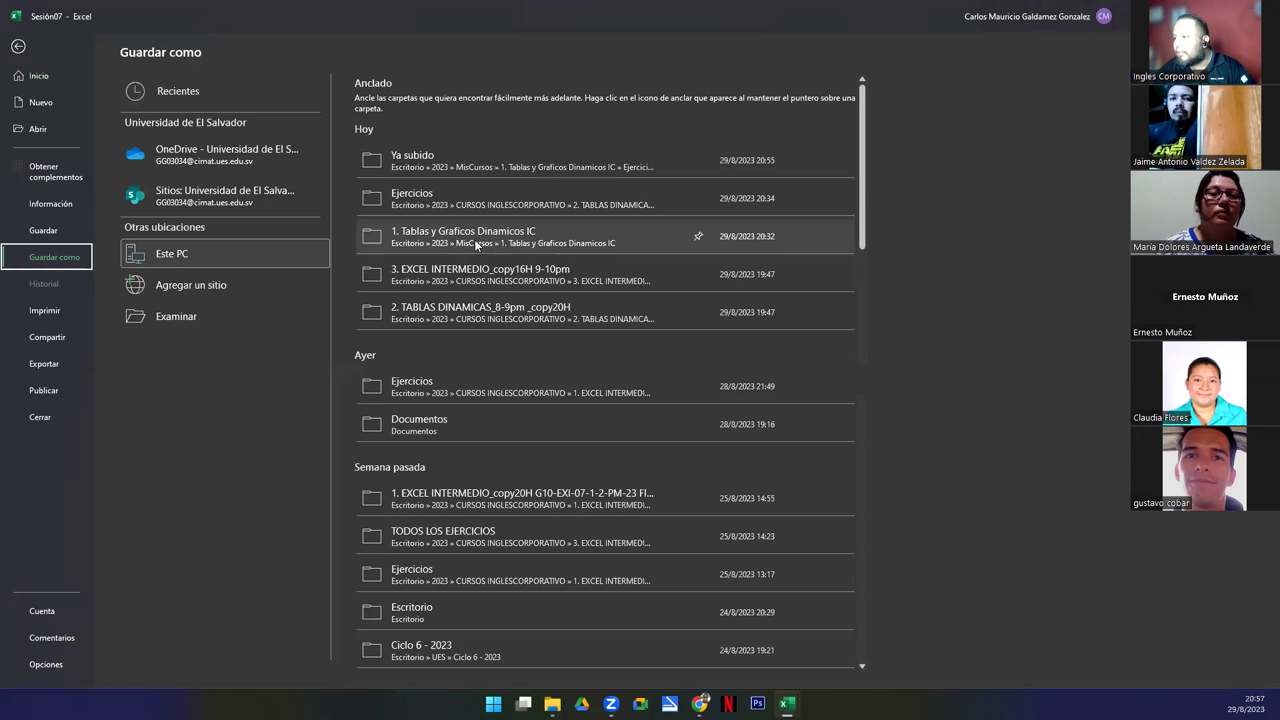
left_click(517, 243)
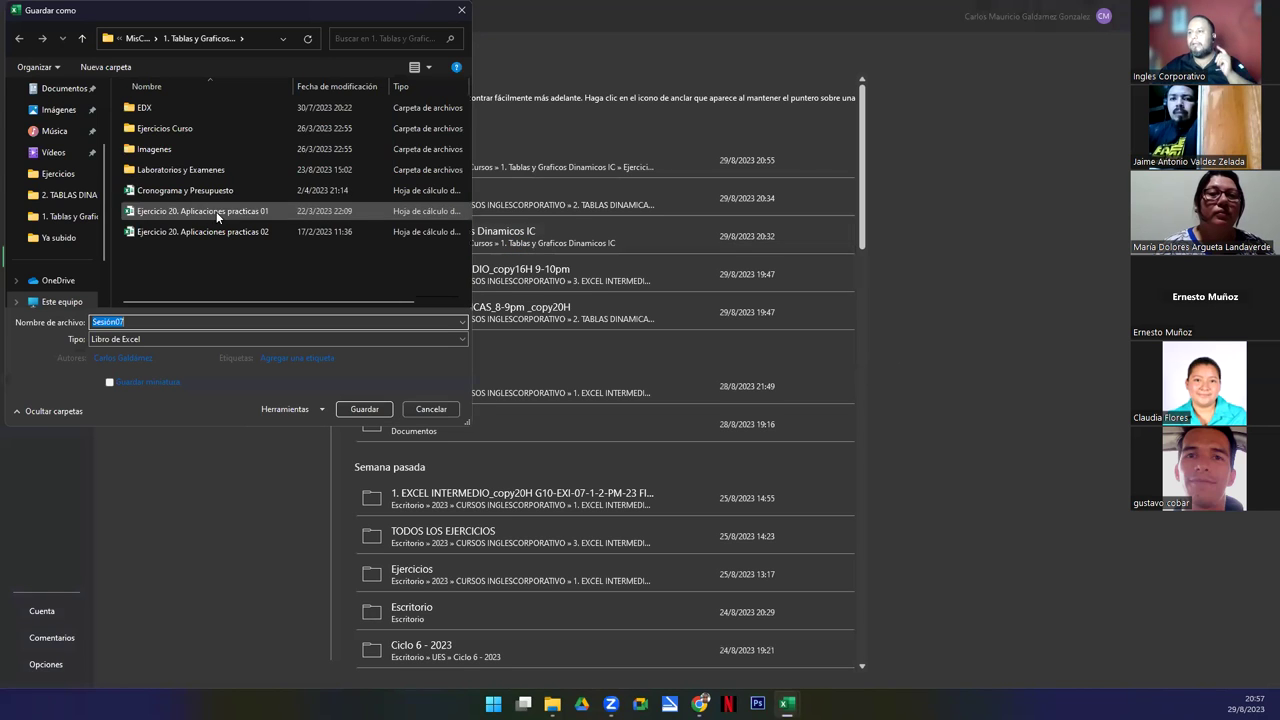
double_click(165, 128)
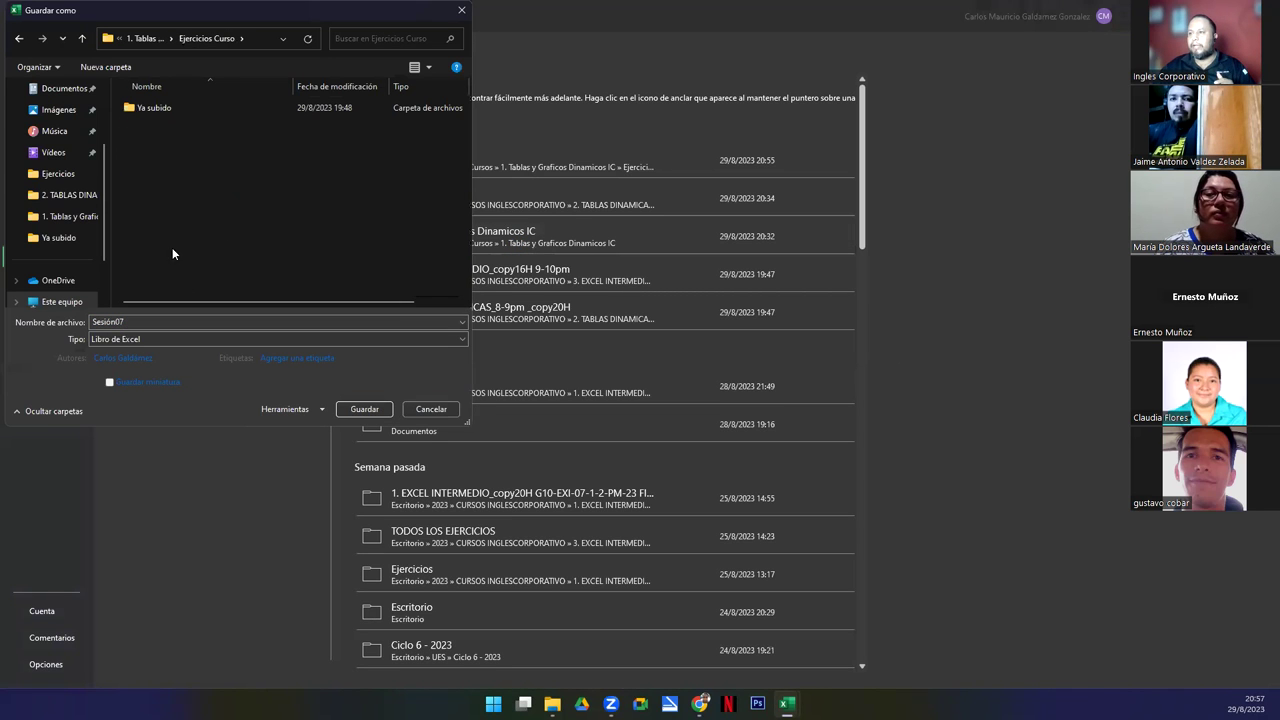
left_click(82, 40)
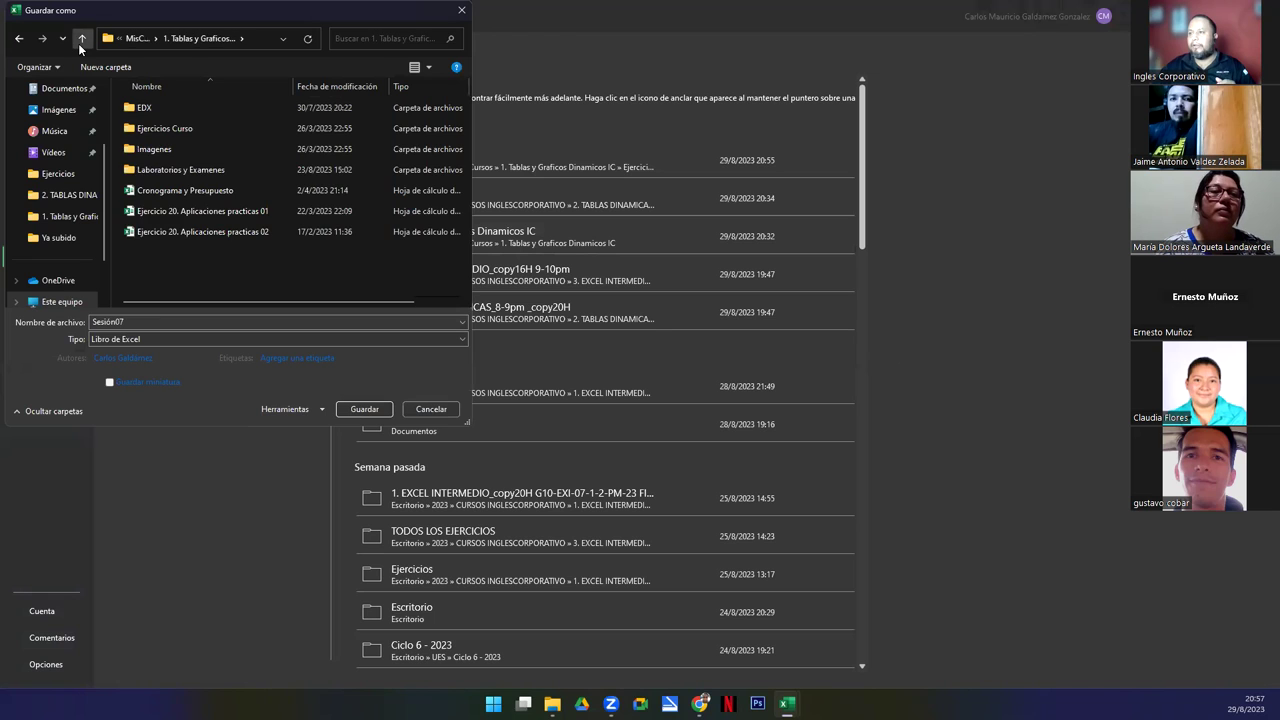
left_click(82, 40)
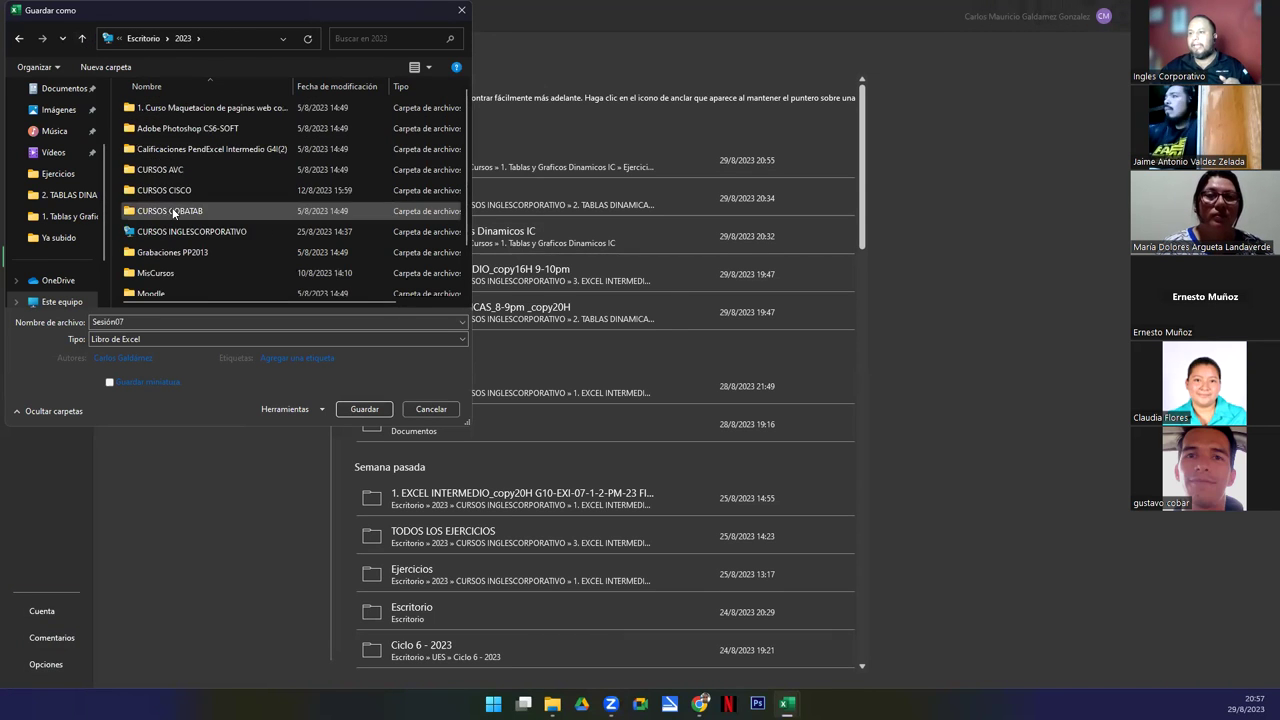
double_click(177, 230)
double_click(161, 126)
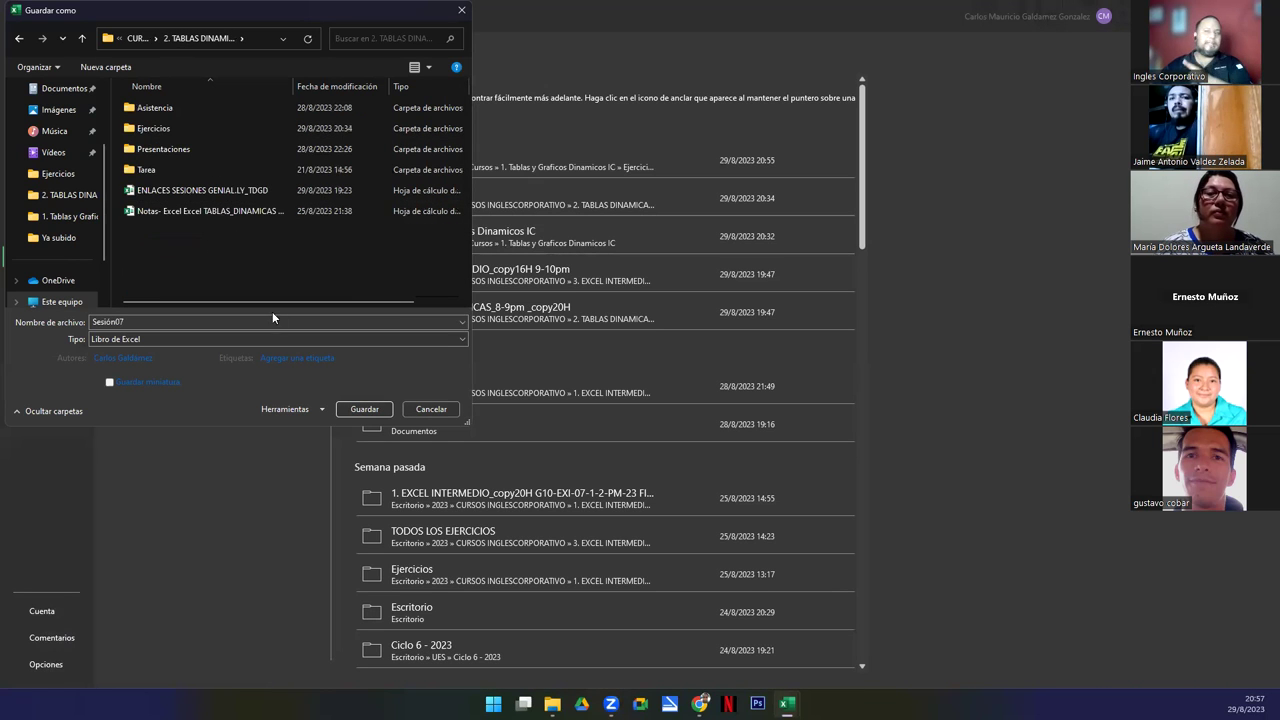
Name the workbook copy Sesión07-tAREApARTICIPANTES and save it as an Excel workbook
double_click(156, 321)
left_click(156, 320)
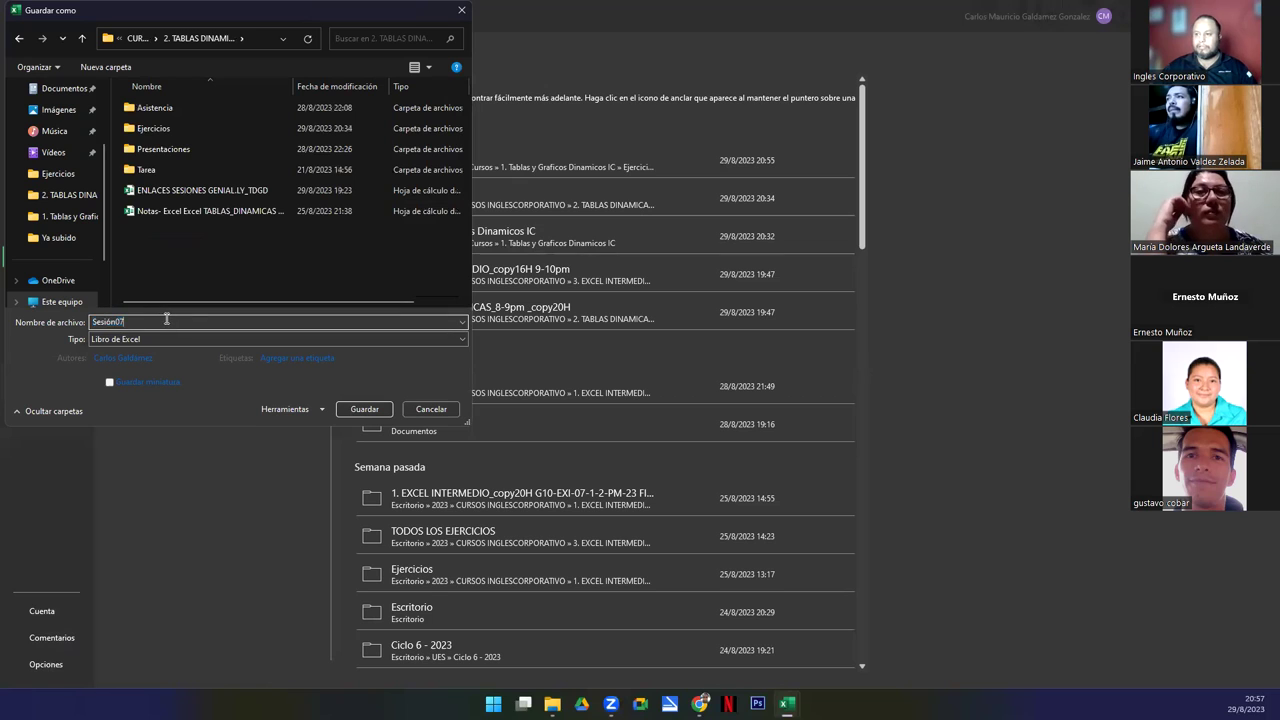
type("-tAREApARTICIPANTES")
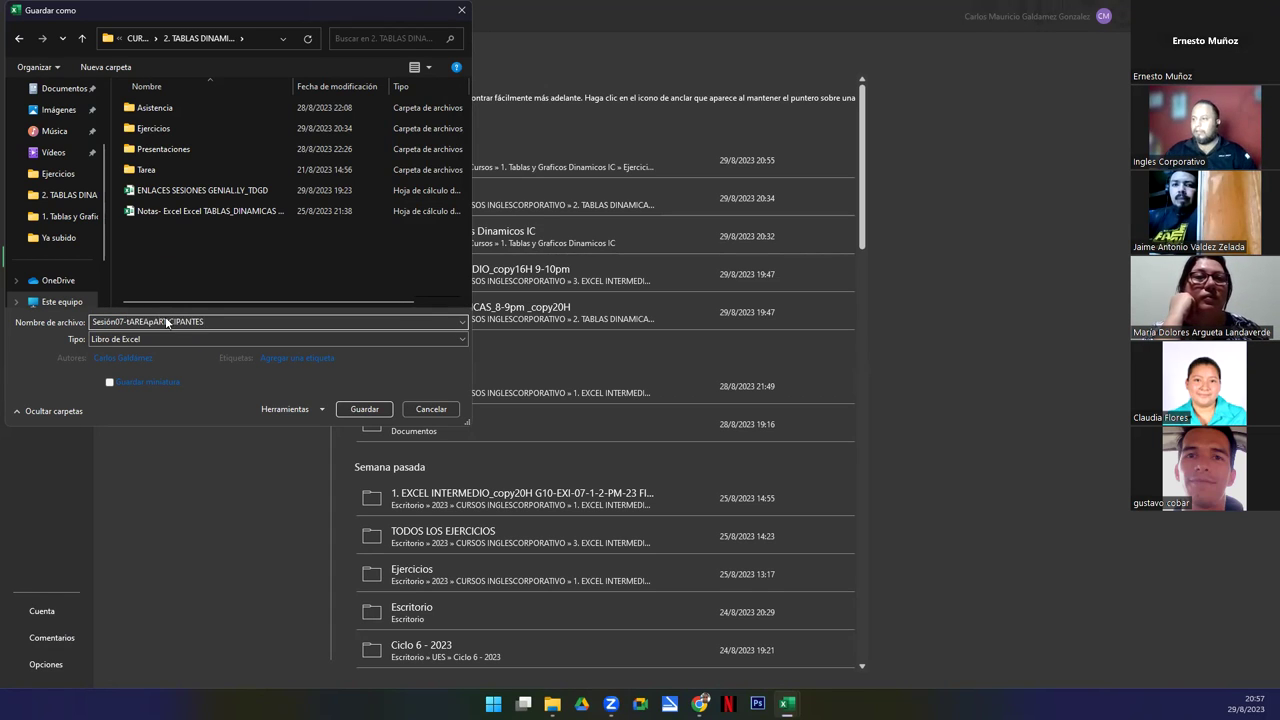
key("Return")
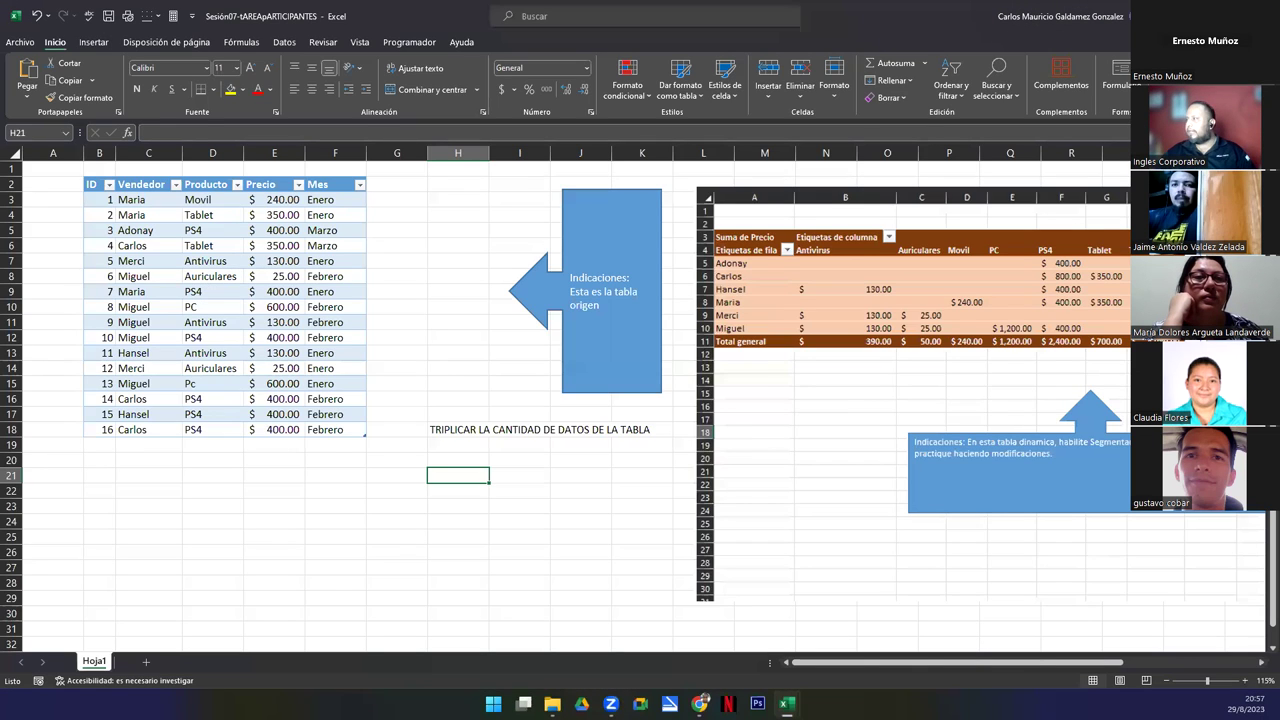
Switch to File Explorer and open the 2. TABLAS DINAMICAS_8-9pm _copy20H folder inside 2023 > CURSOS INGLESCORPORATIVO
key("alt+Tab")
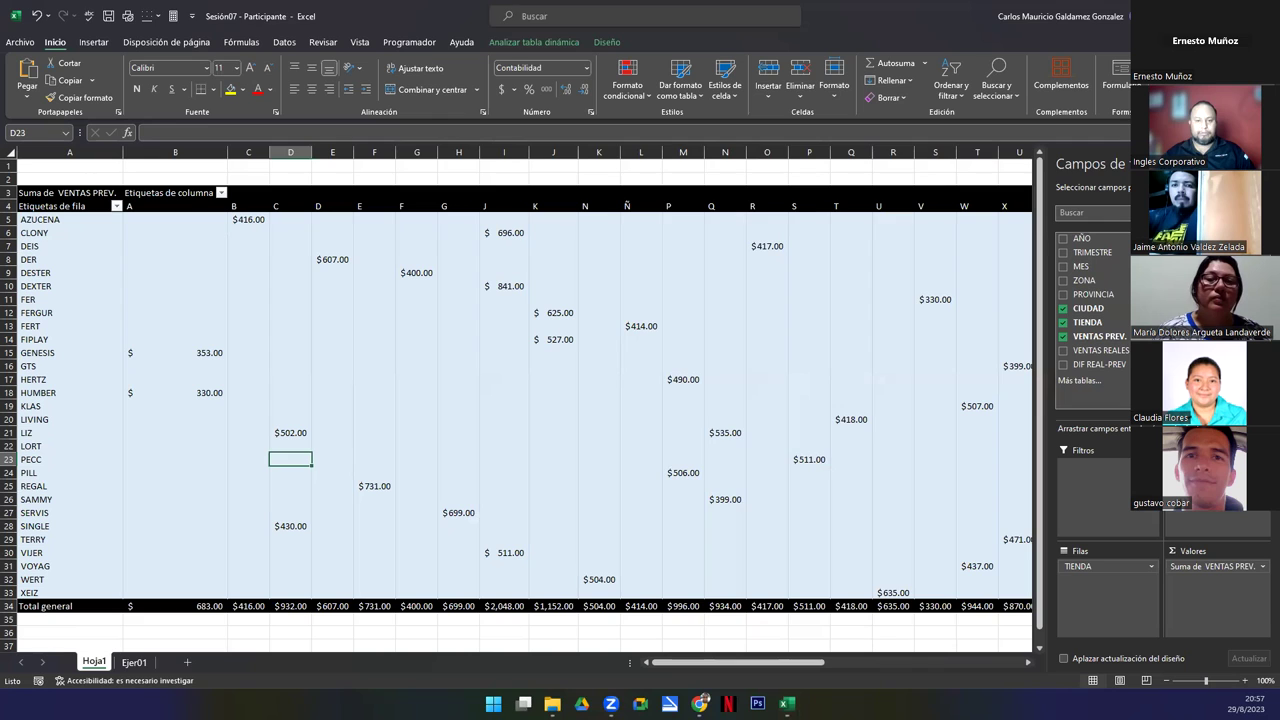
left_click(552, 703)
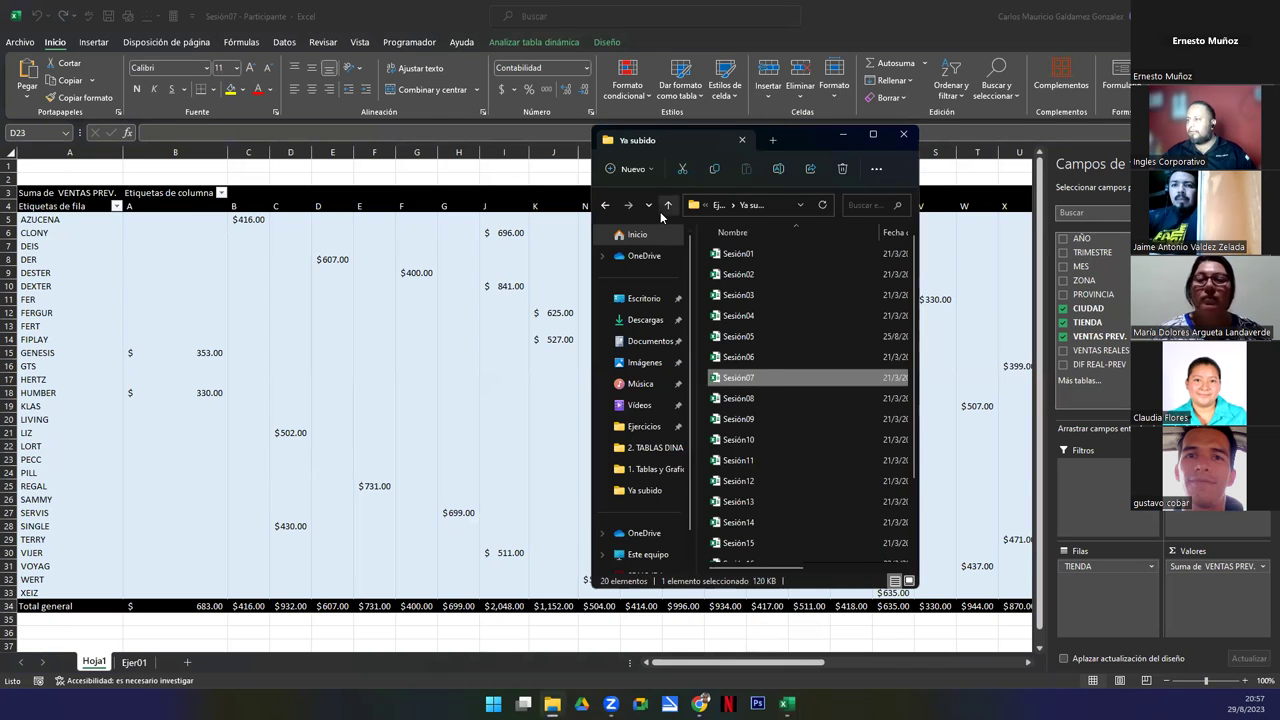
left_click(662, 210)
left_click(667, 207)
left_click(667, 207)
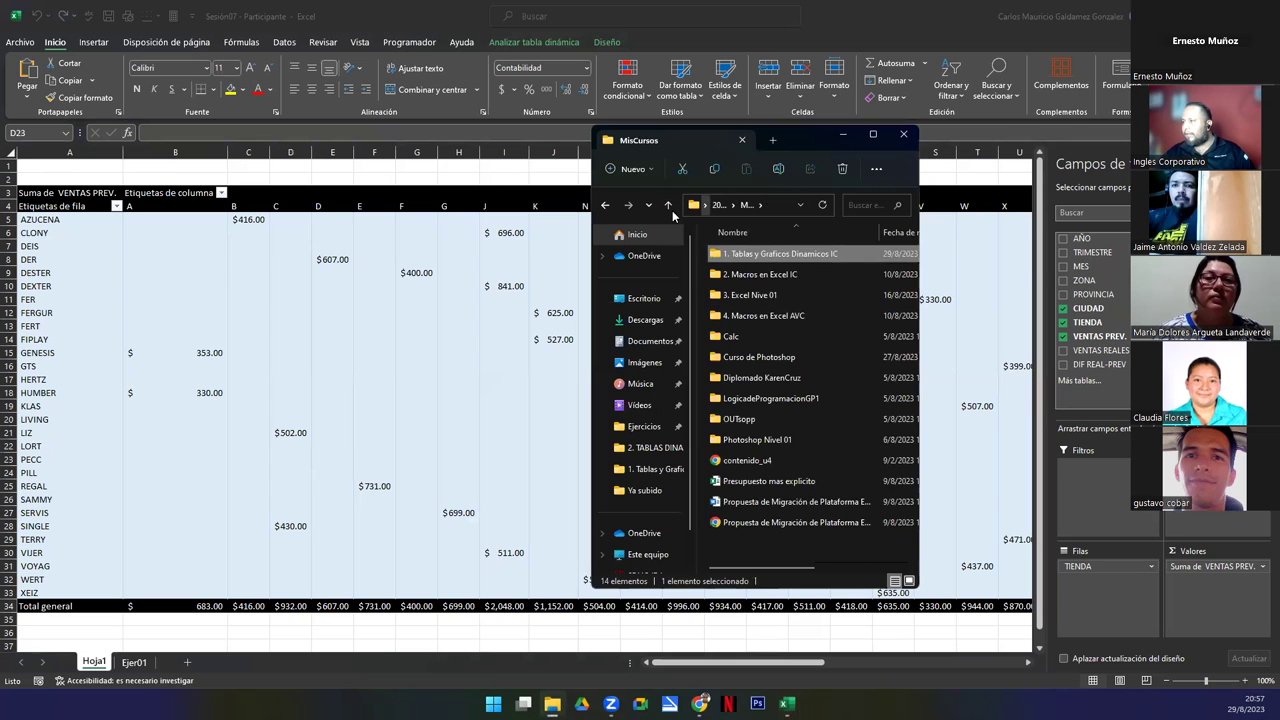
left_click(668, 205)
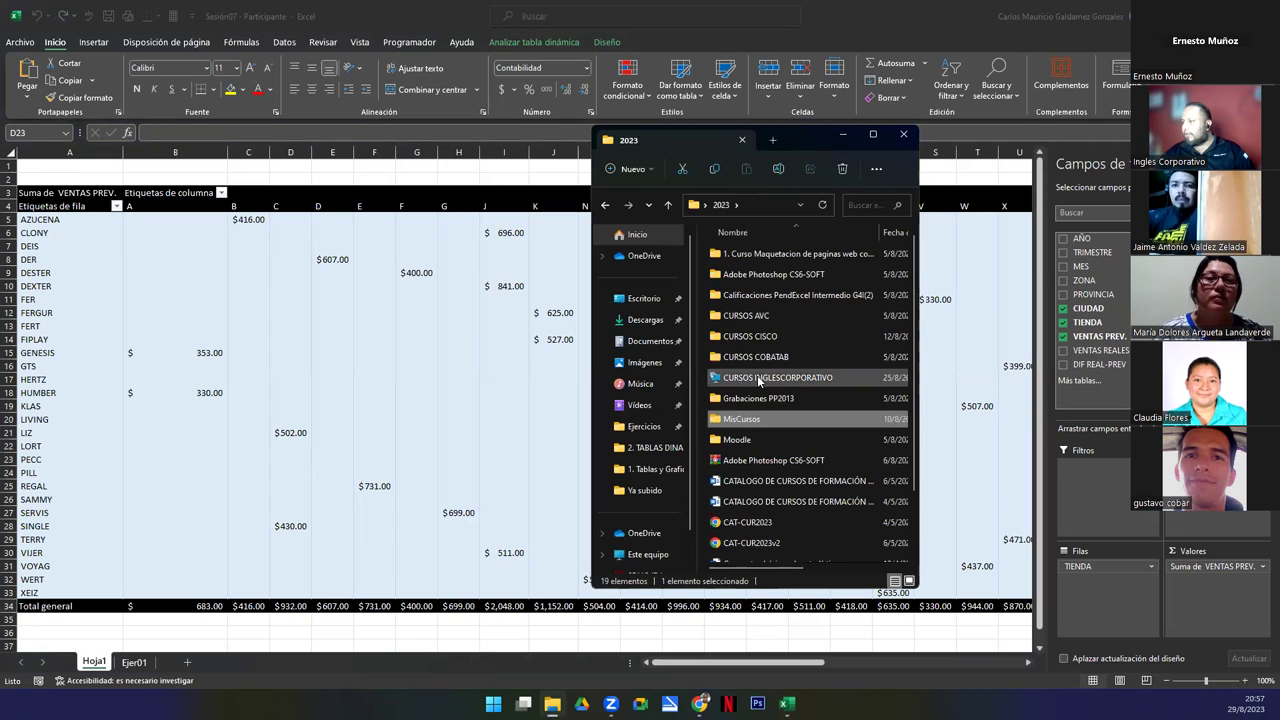
double_click(760, 379)
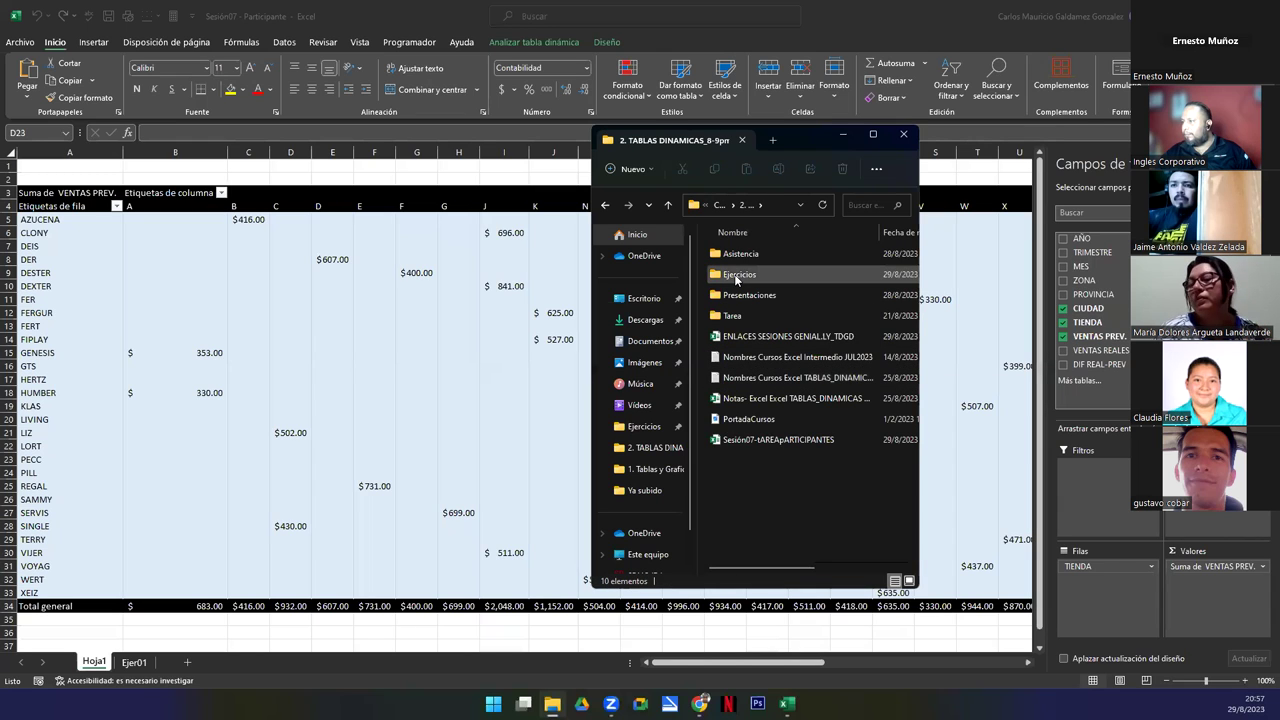
Check the Ejercicios folder, return to its parent folder and transfer the Sesión07-tAREApARTICIPANTES file out of the File Explorer window
double_click(737, 276)
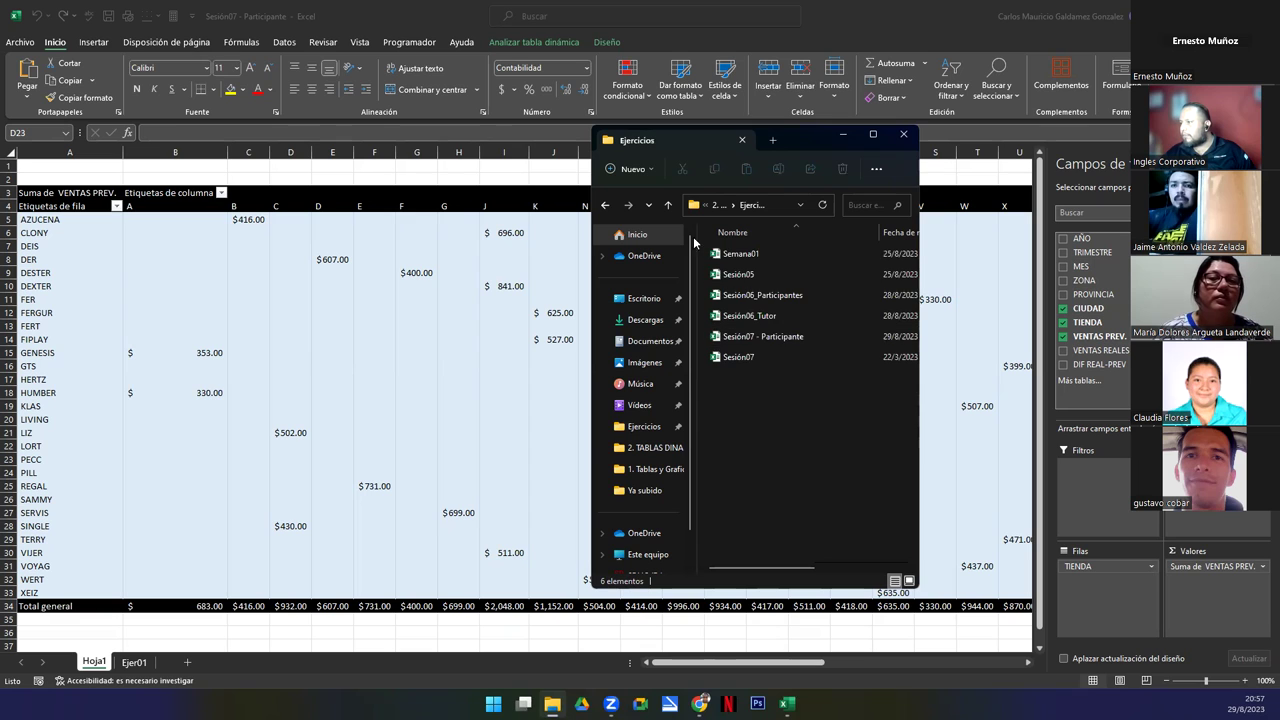
left_click(669, 207)
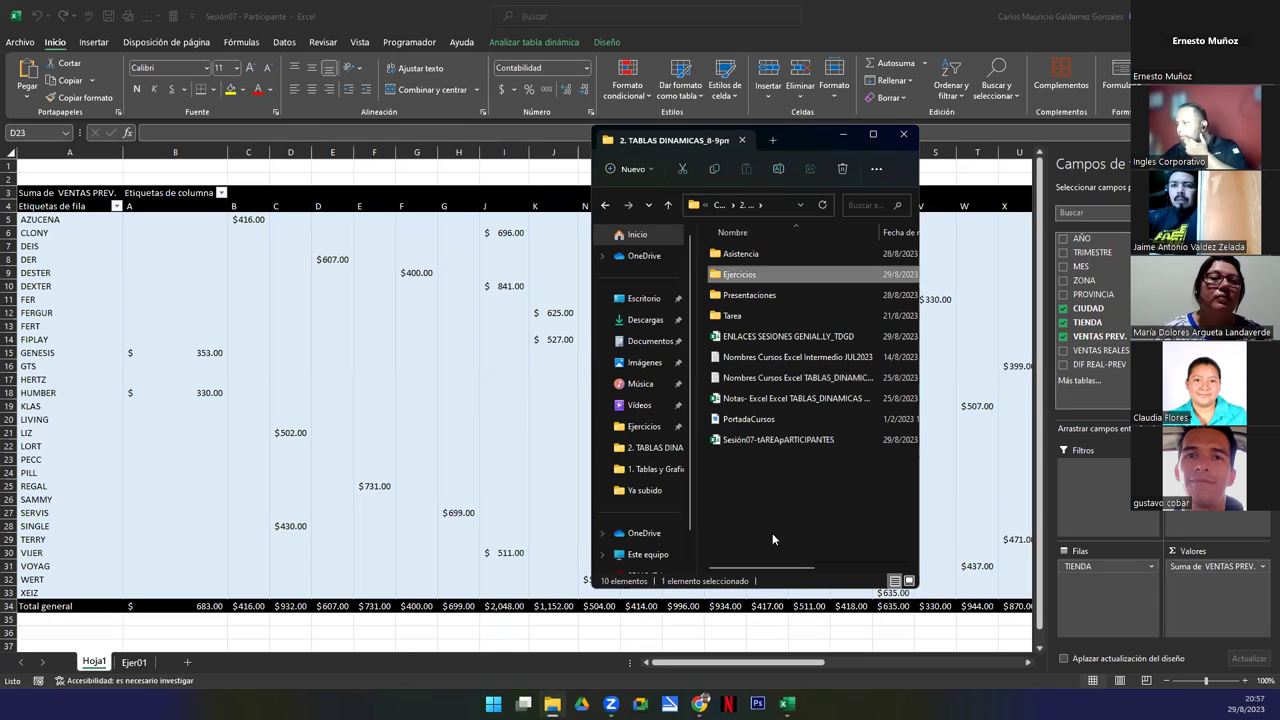
left_click_drag(735, 441, 408, 498)
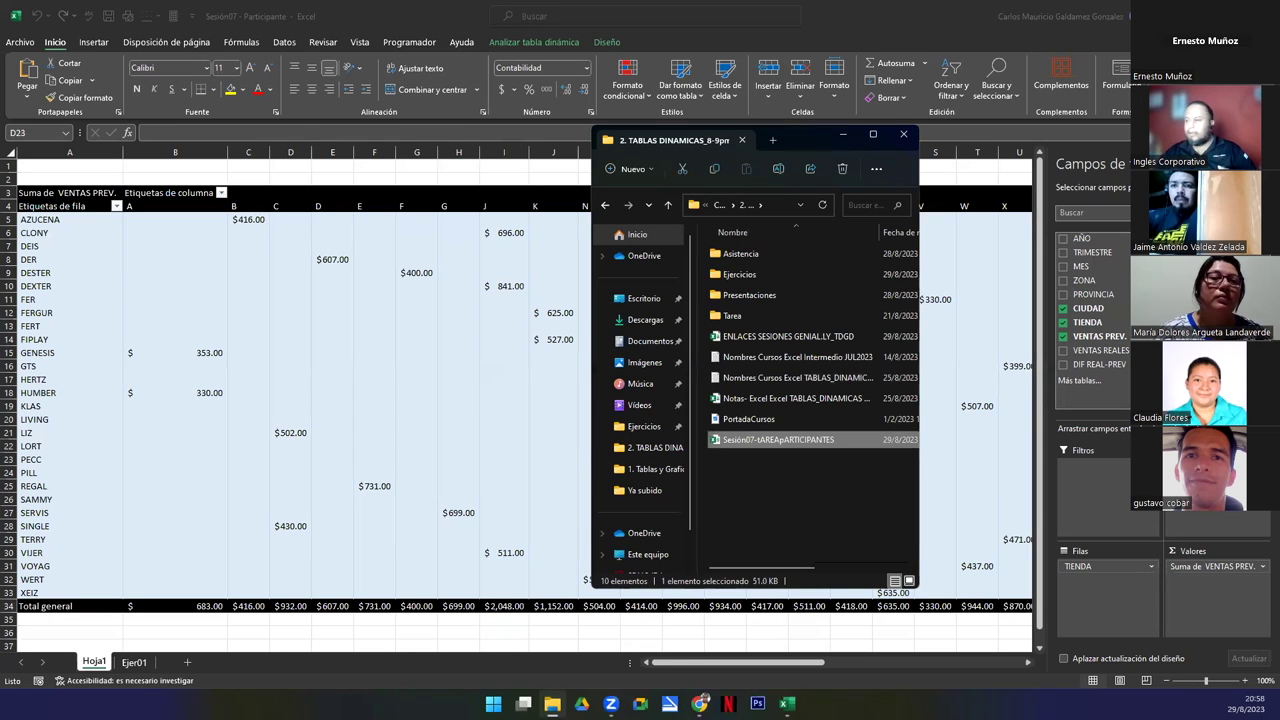